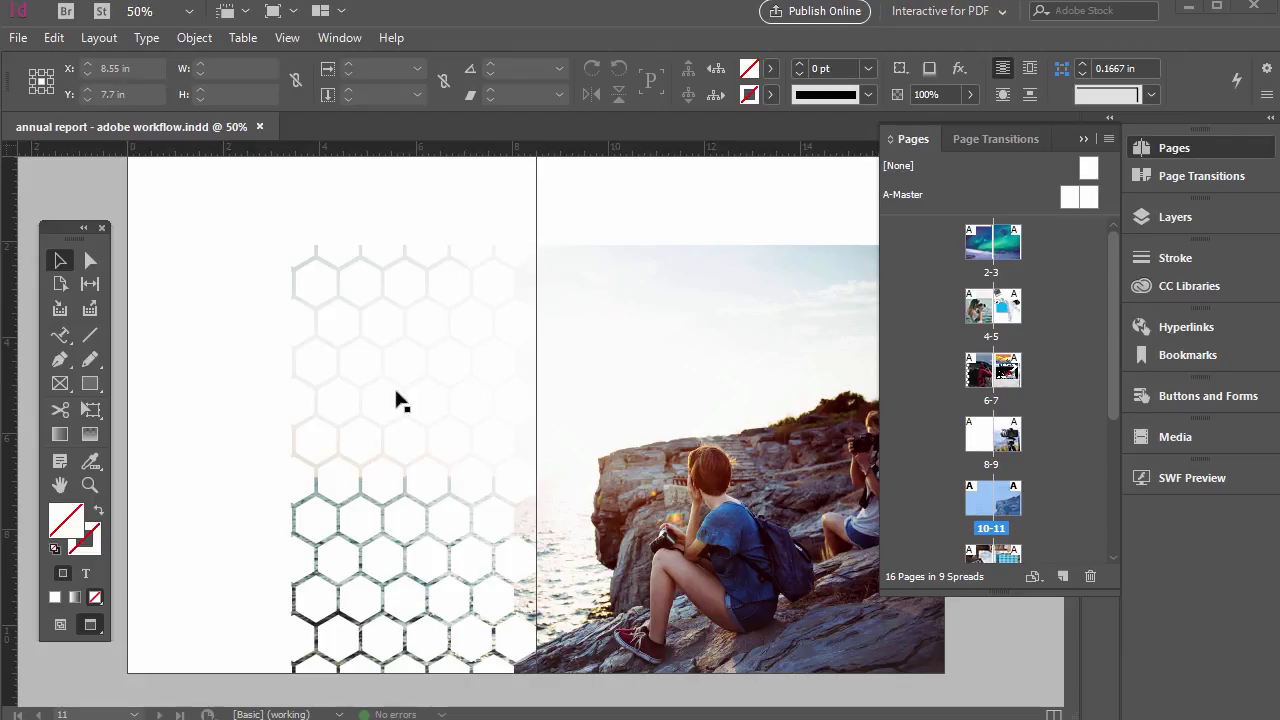
- Inspect the hexagon pattern frame, the faded upper hexagons, a single hexagon and the sea photo frame
{"action": "left_click", "coordinate": [424, 450]}
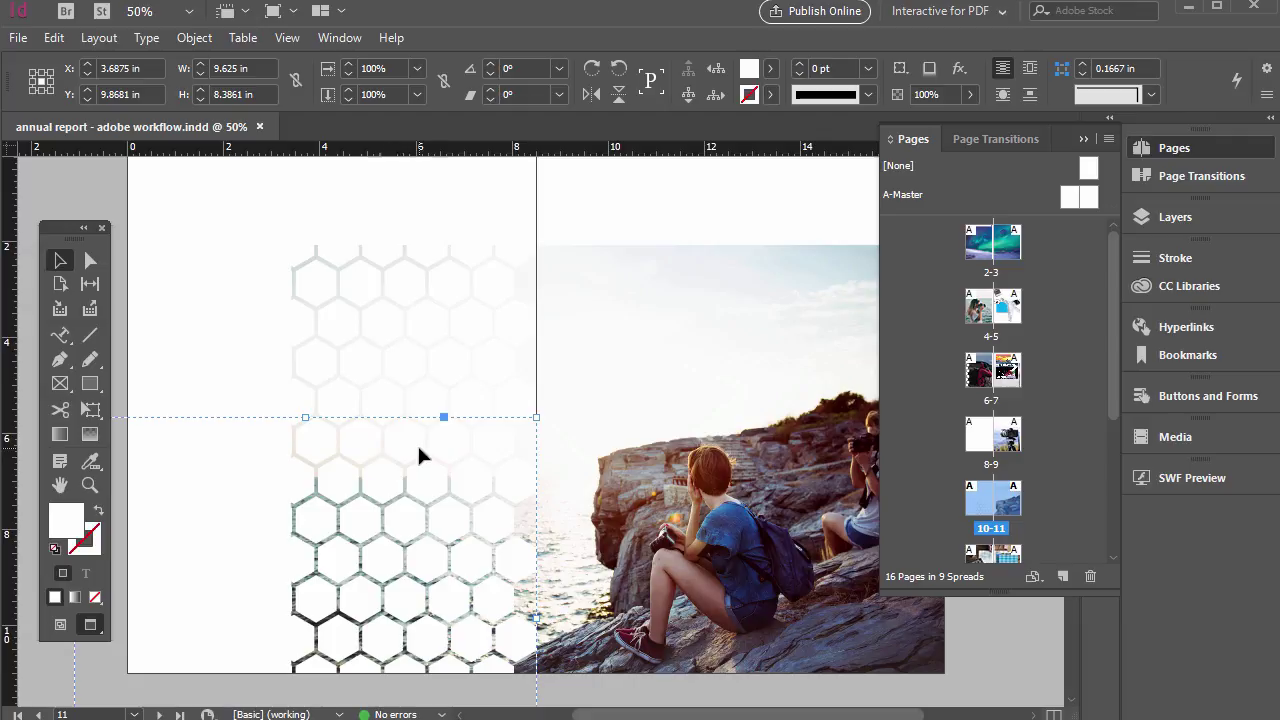
{"action": "left_click", "coordinate": [382, 364]}
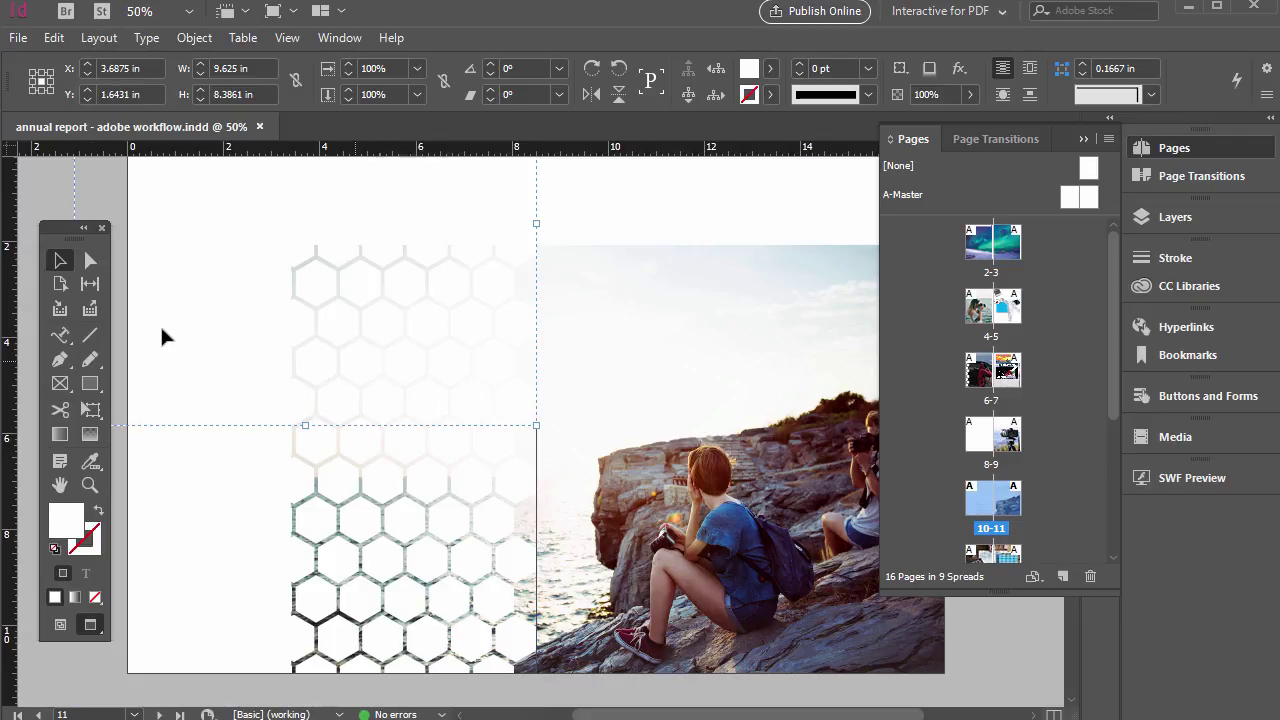
{"action": "left_click", "coordinate": [88, 261]}
{"action": "left_click", "coordinate": [451, 442]}
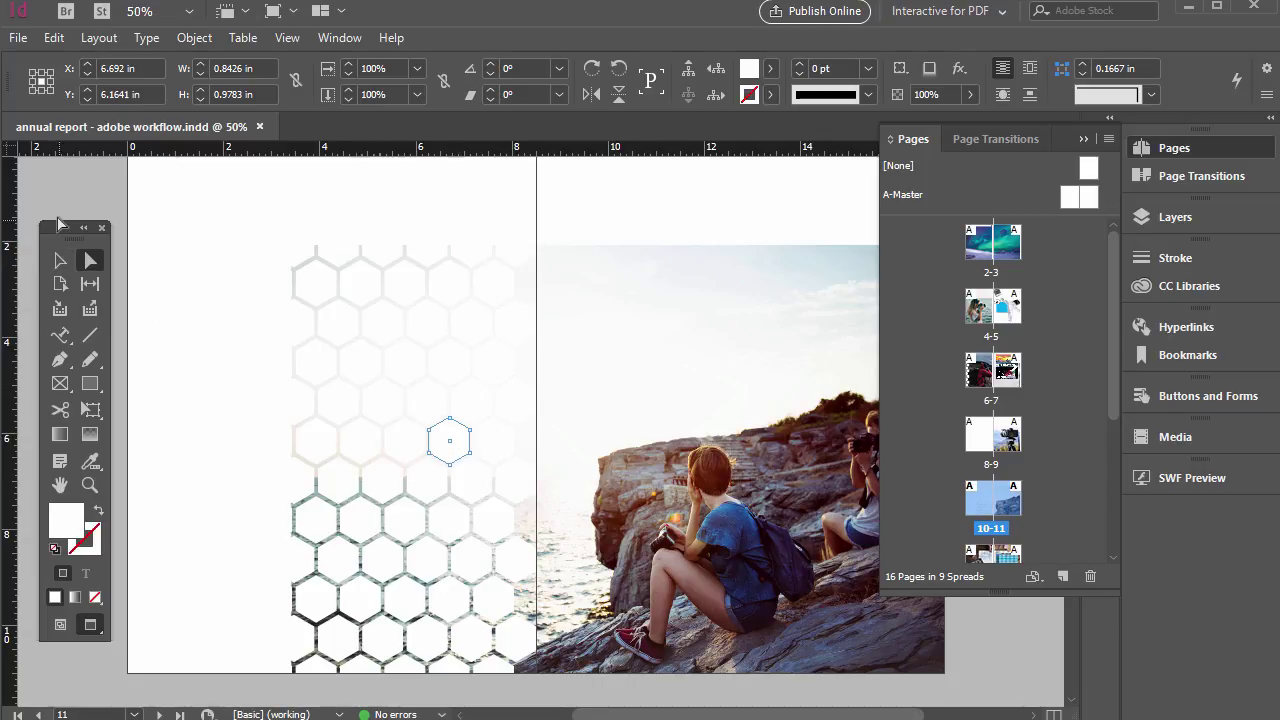
{"action": "left_click", "coordinate": [60, 260]}
{"action": "left_click", "coordinate": [540, 690]}
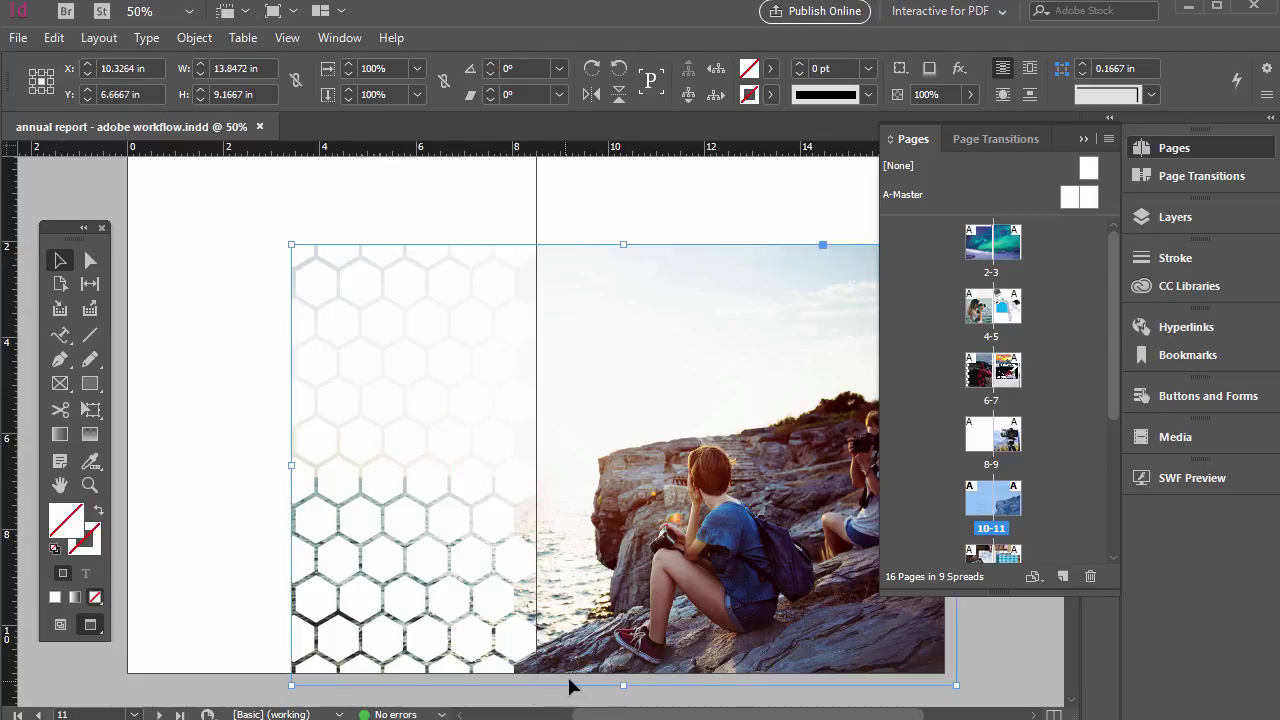
- Jump to spread 6-7 and then back to spread 10-11 in the Pages panel
{"action": "double_click", "coordinate": [990, 370]}
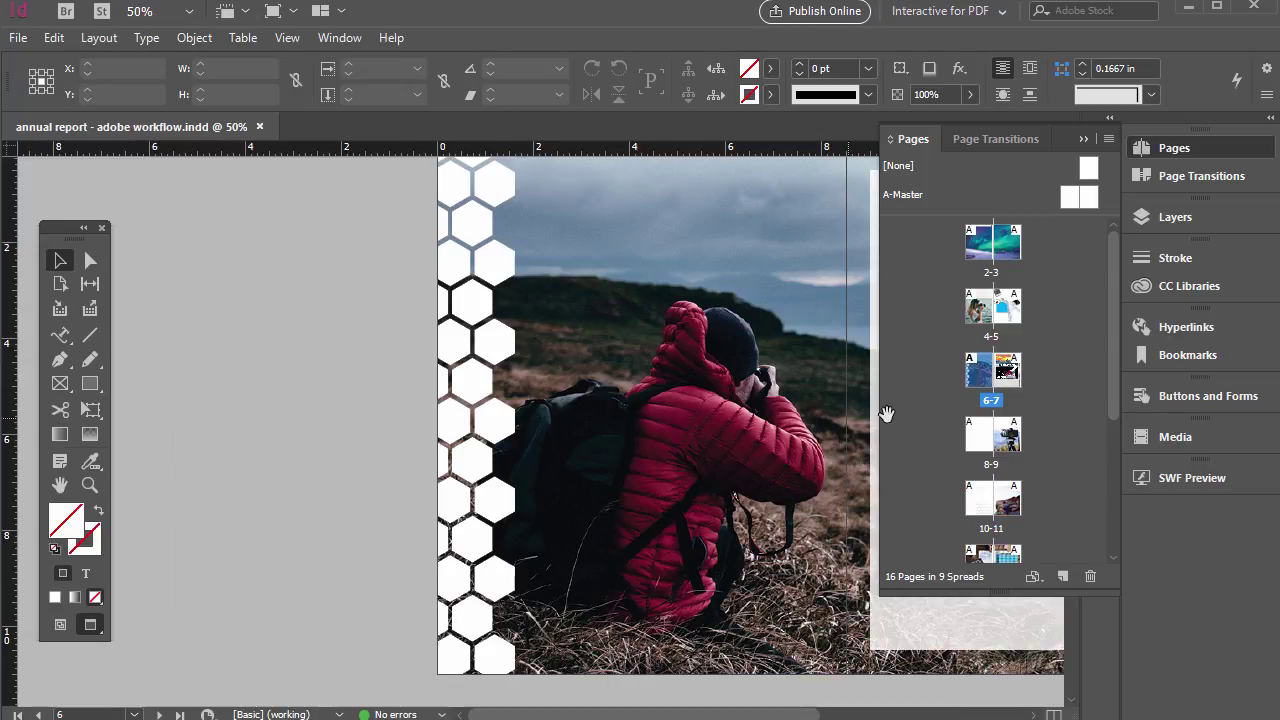
{"action": "double_click", "coordinate": [985, 500]}
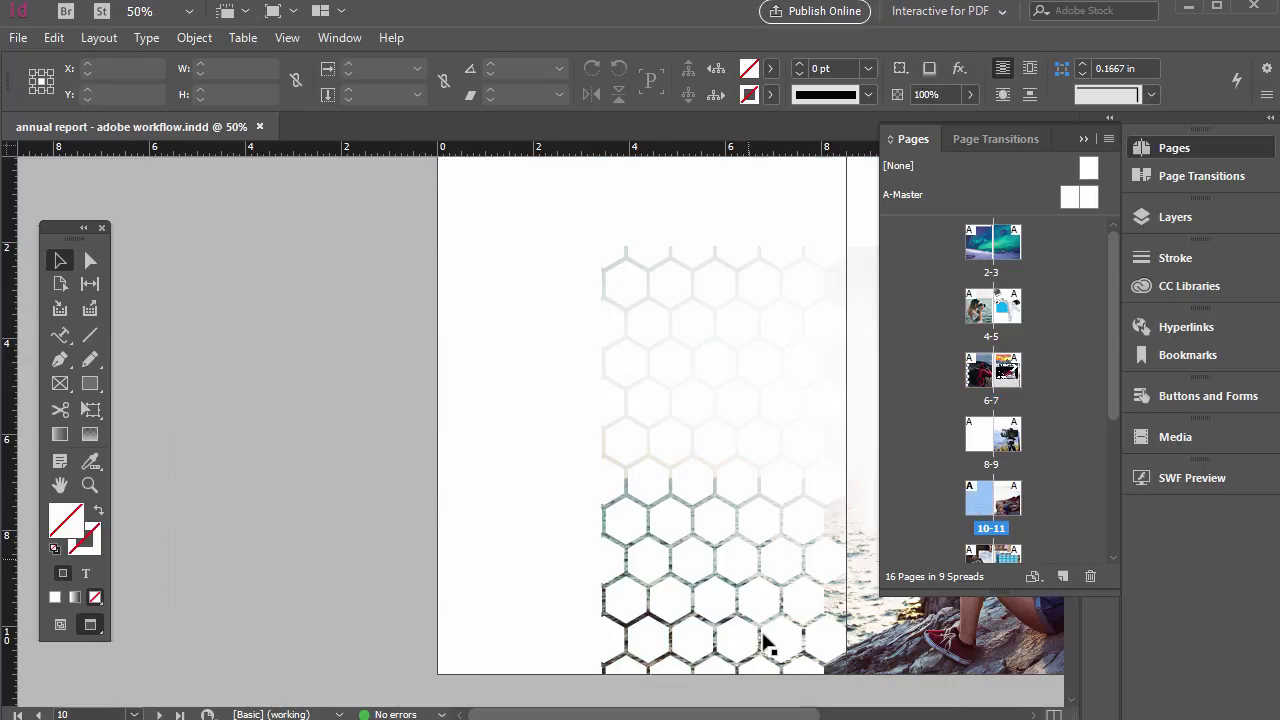
{"action": "left_click_drag", "start_coordinate": [725, 714], "coordinate": [800, 698]}
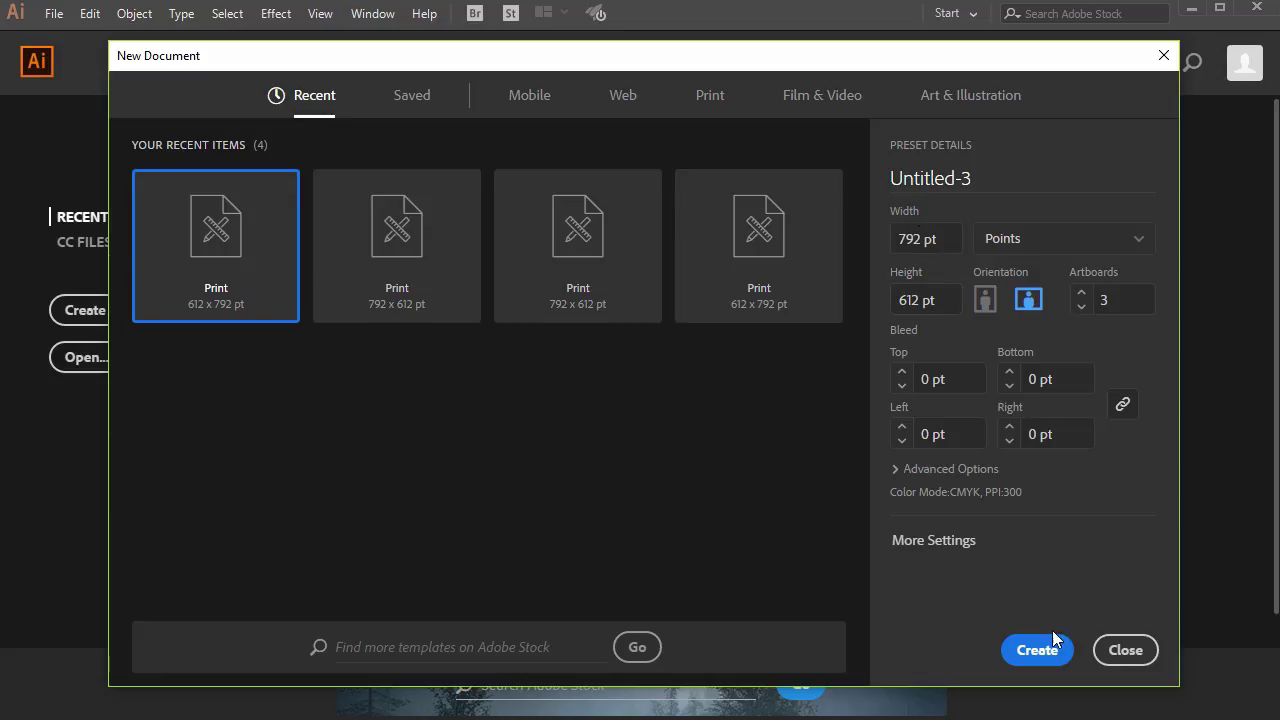
- Create a new 792 × 612 pt Illustrator document with a single artboard
{"action": "left_click", "coordinate": [1080, 307]}
{"action": "left_click", "coordinate": [1080, 307]}
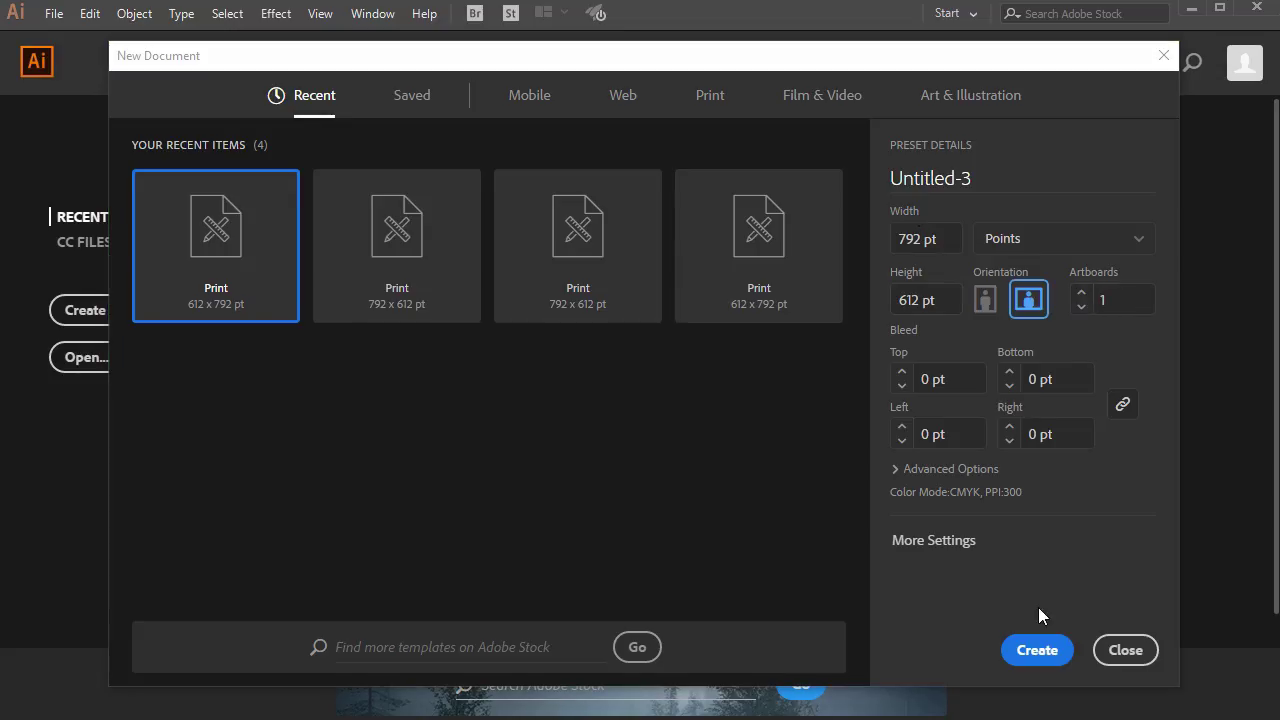
{"action": "left_click", "coordinate": [1037, 650]}
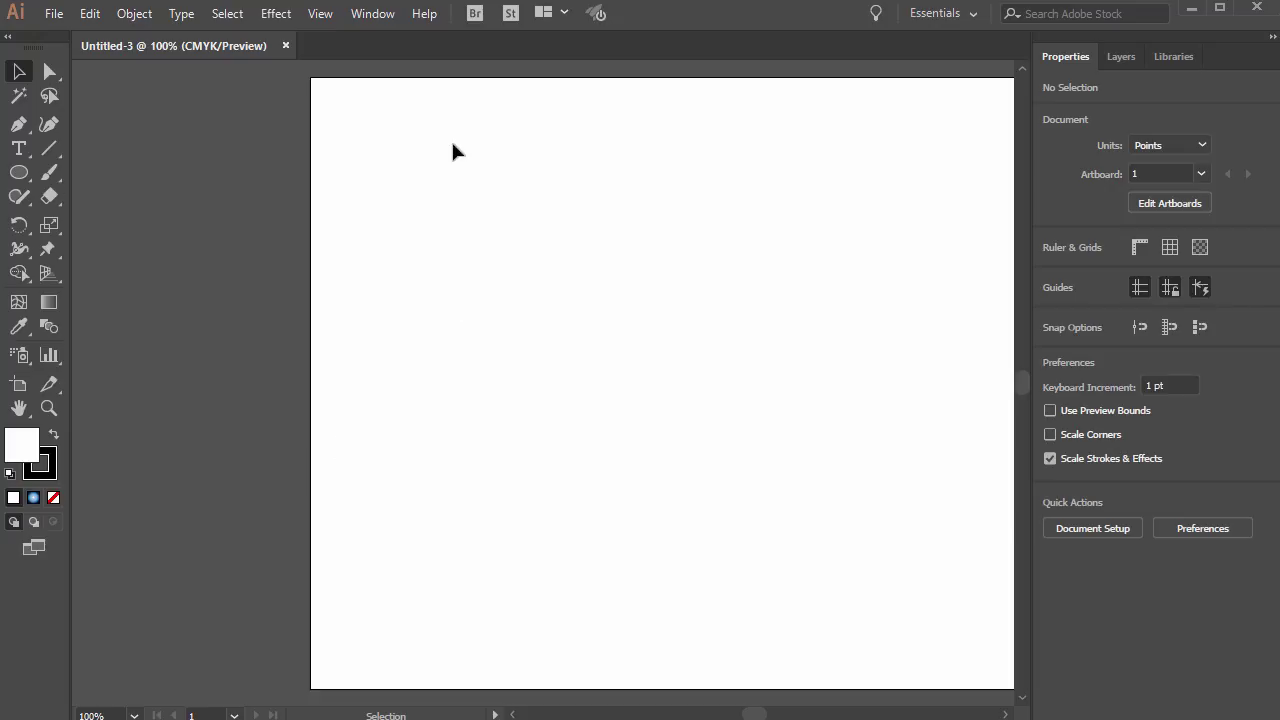
{"action": "left_click", "coordinate": [19, 173]}
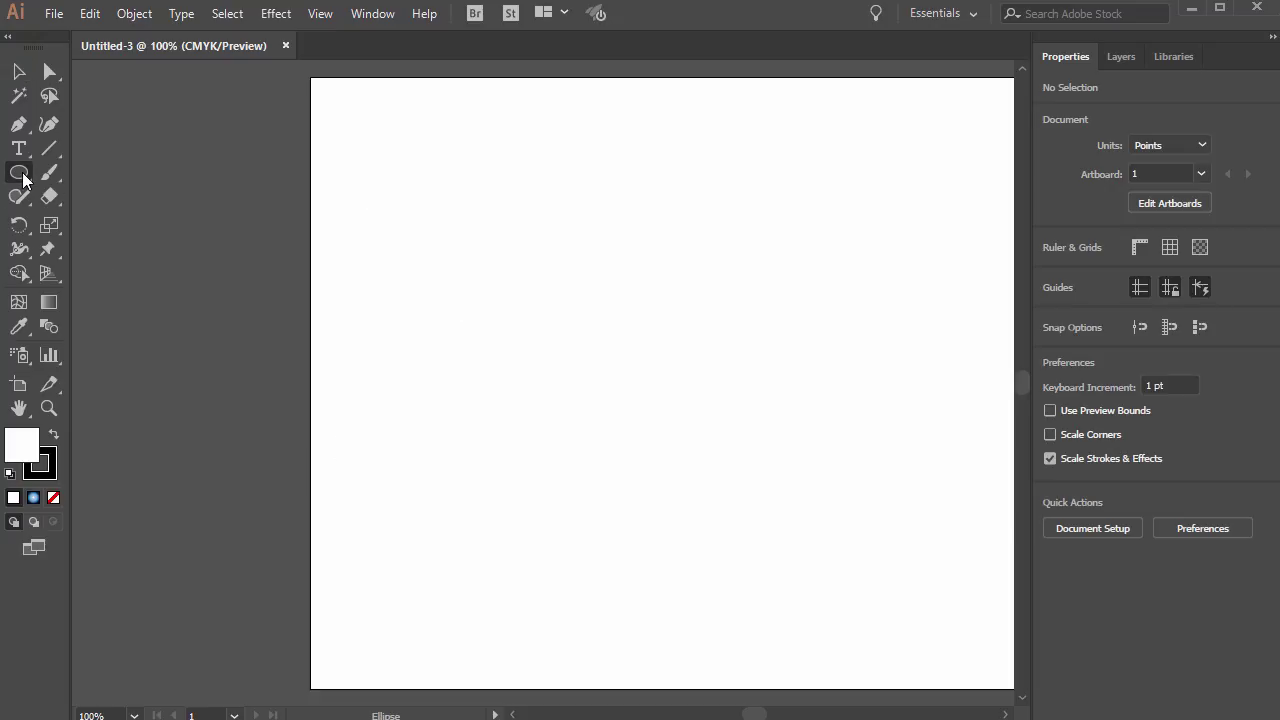
{"action": "left_click", "coordinate": [23, 180]}
{"action": "left_click", "coordinate": [112, 244]}
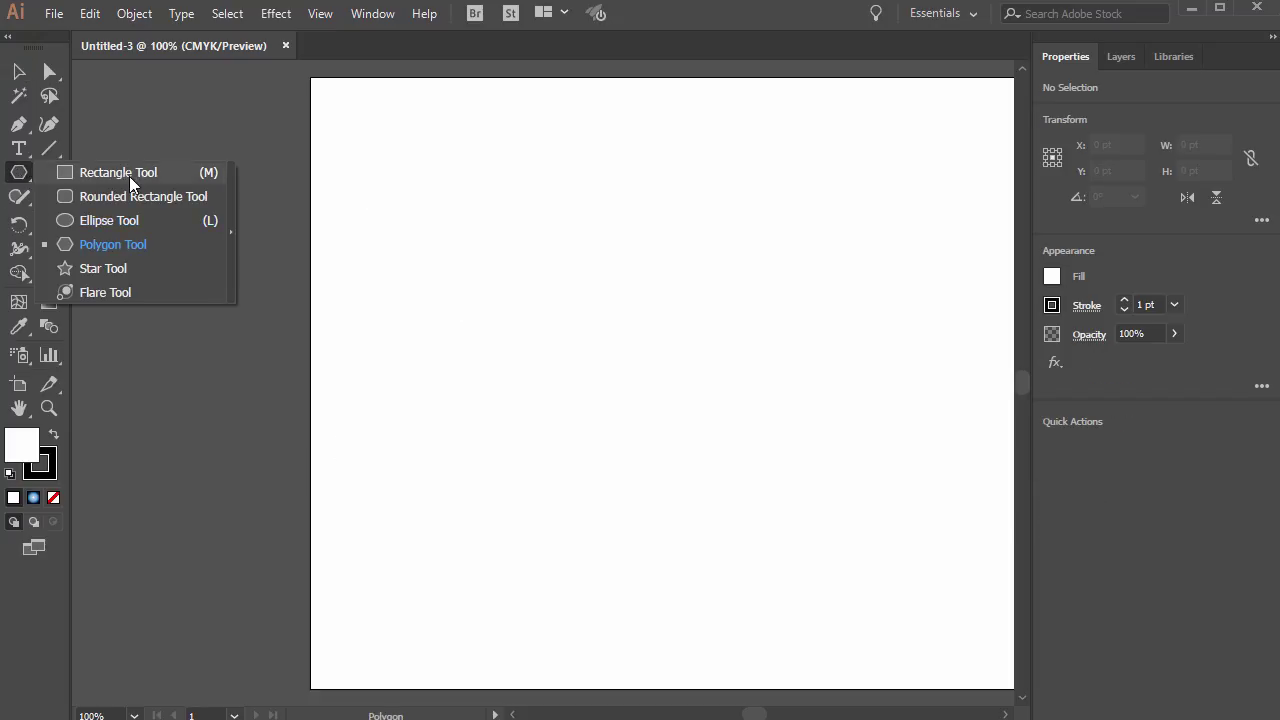
{"action": "left_click", "coordinate": [98, 245]}
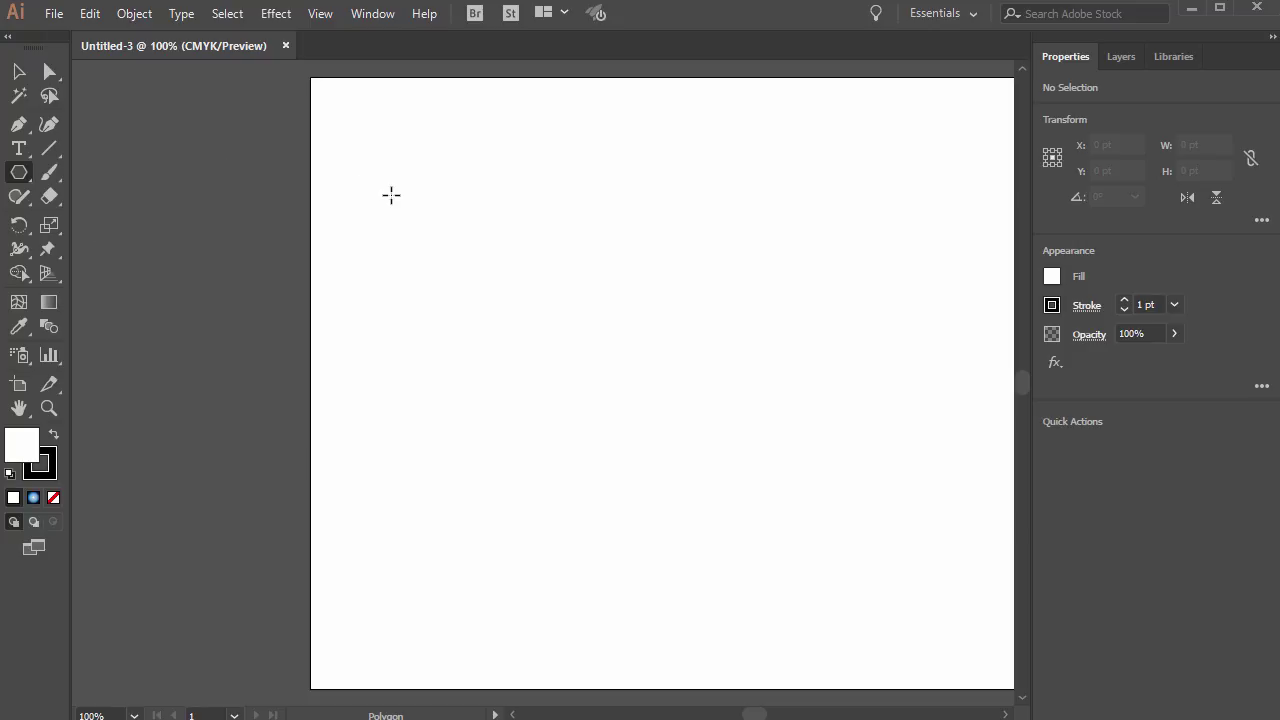
- Draw a six-sided hexagon, about 73.756 × 63.875 pt, near the artboard's top-left corner
{"action": "left_click_drag", "start_coordinate": [369, 177], "coordinate": [393, 203]}
{"action": "key", "text": "Down"}
{"action": "key", "text": "Down"}
{"action": "key", "text": "Down"}
{"action": "key", "text": "Up"}
{"action": "key", "text": "Up"}
{"action": "key", "text": "Up"}
{"action": "key", "text": "Up"}
{"action": "key", "text": "Down"}
{"action": "key", "text": "Down"}
{"action": "key", "text": "Down"}
{"action": "key", "text": "Down"}
{"action": "key", "text": "Up"}
{"action": "key", "text": "Up"}
{"action": "key", "text": "Up"}
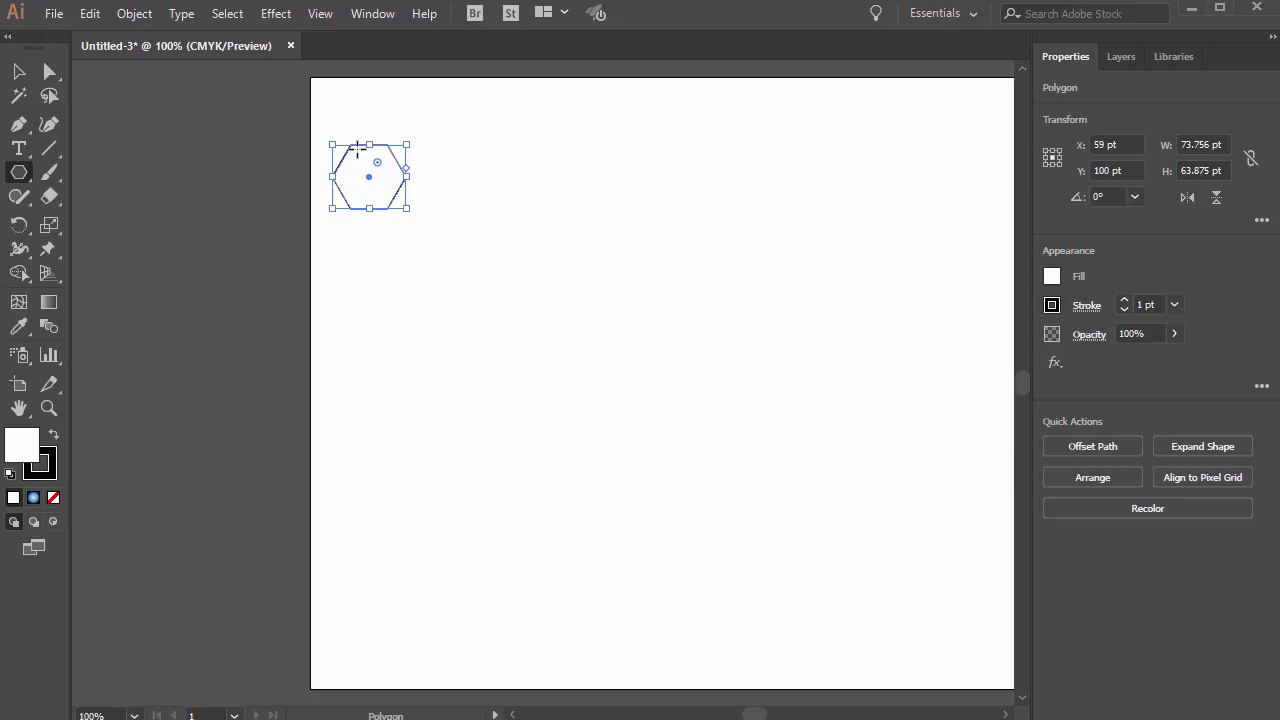
- Fill the hexagon with blue #16a1ef and set its stroke to None
{"action": "double_click", "coordinate": [26, 452]}
{"action": "left_click", "coordinate": [486, 240]}
{"action": "left_click", "coordinate": [500, 228]}
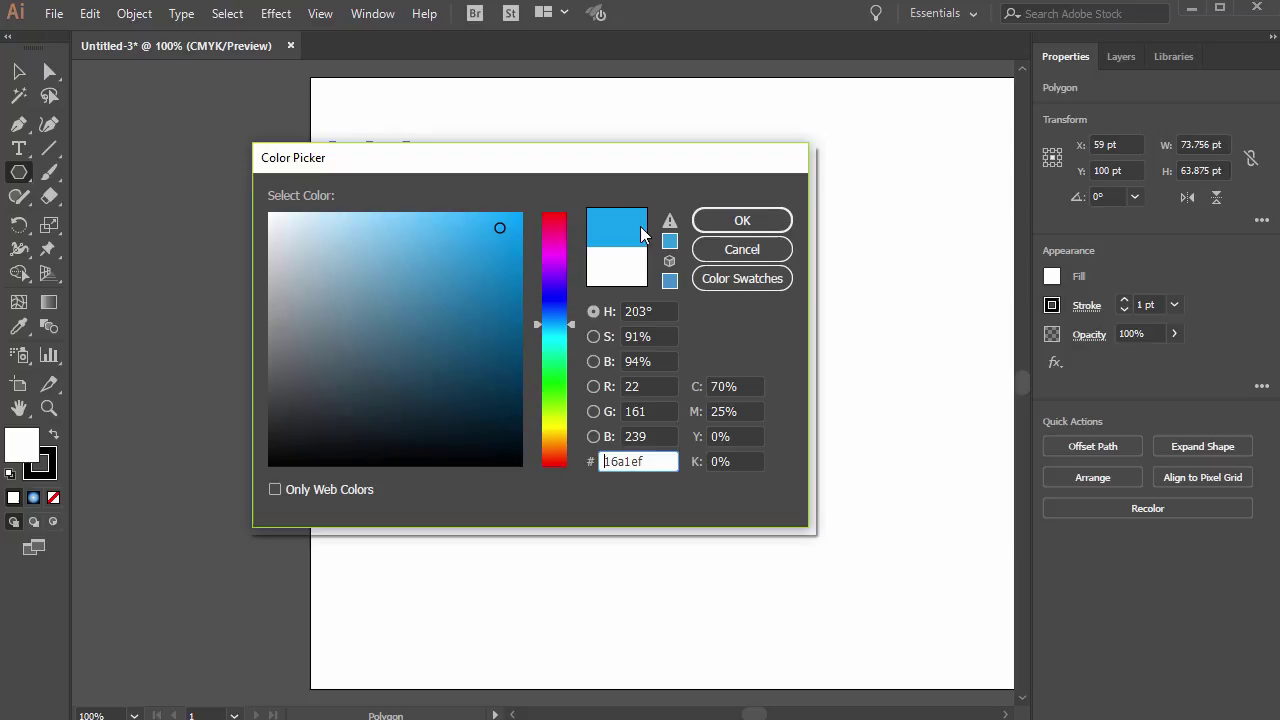
{"action": "left_click", "coordinate": [736, 220]}
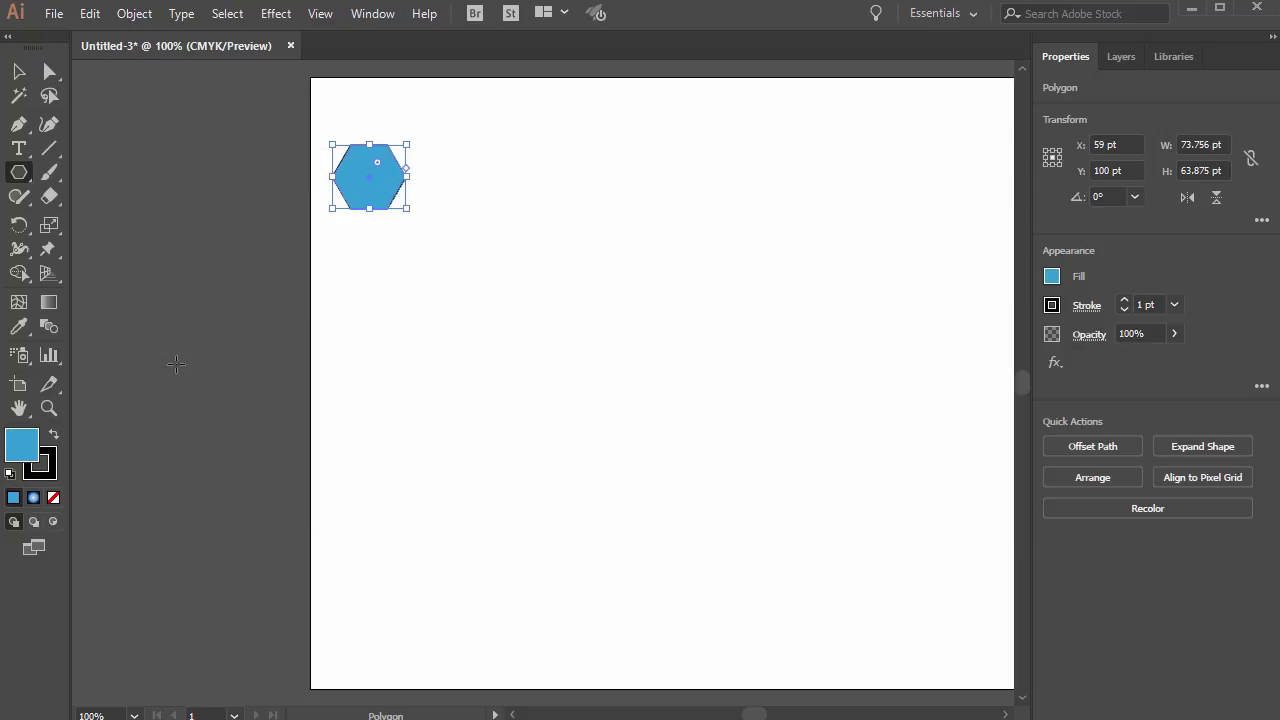
{"action": "left_click", "coordinate": [49, 474]}
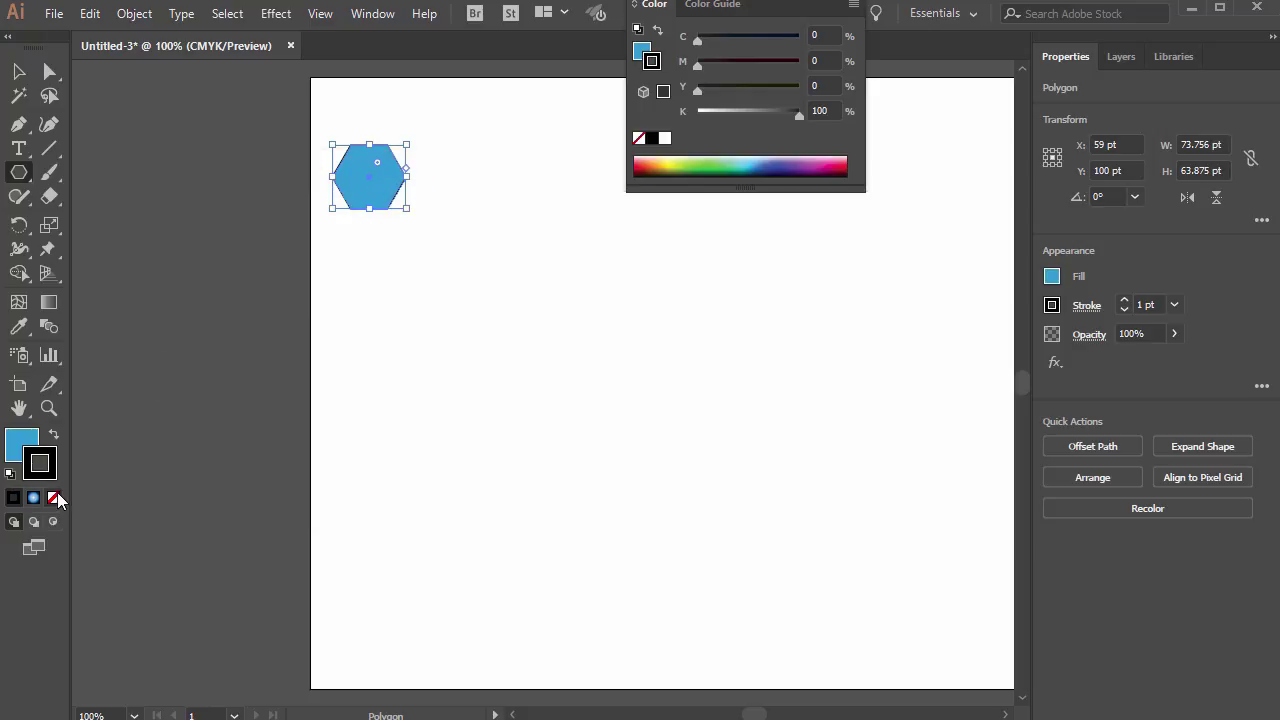
{"action": "left_click", "coordinate": [54, 499]}
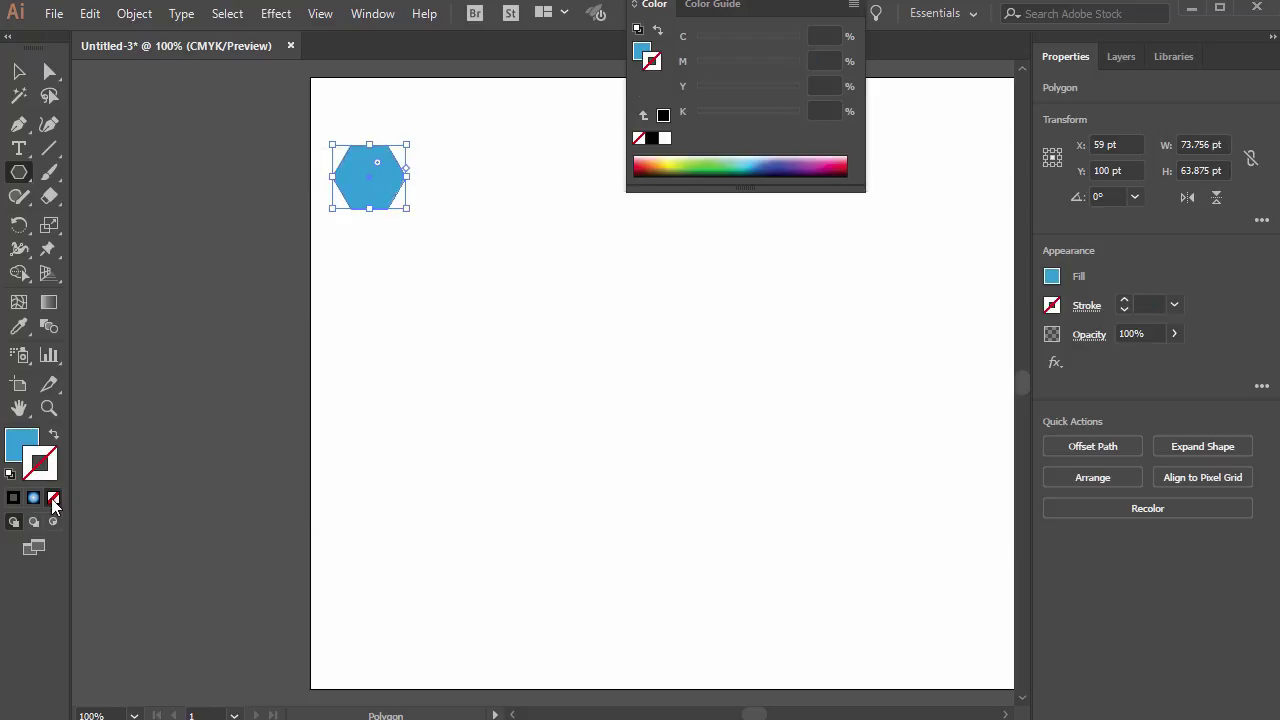
- Rotate the hexagon 90° onto a point and move it to X 51, Y 117.122 pt
{"action": "left_click", "coordinate": [19, 71]}
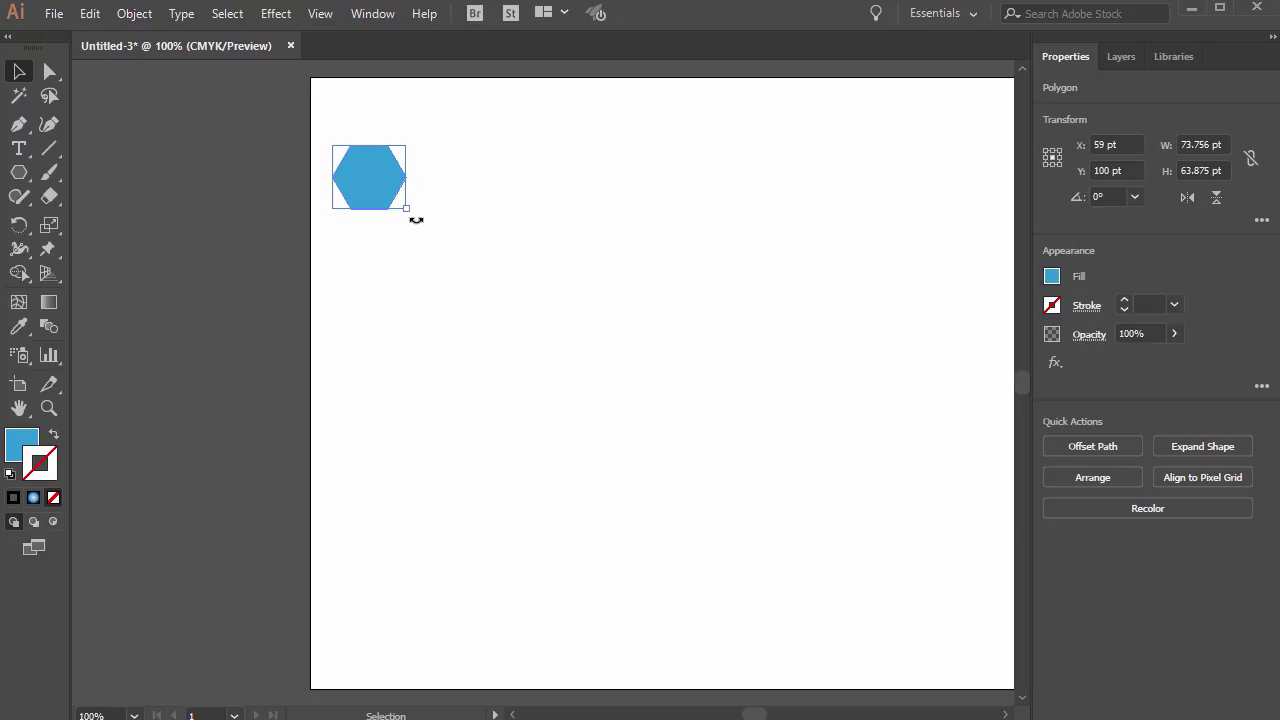
{"action": "left_click_drag", "start_coordinate": [414, 217], "coordinate": [445, 127]}
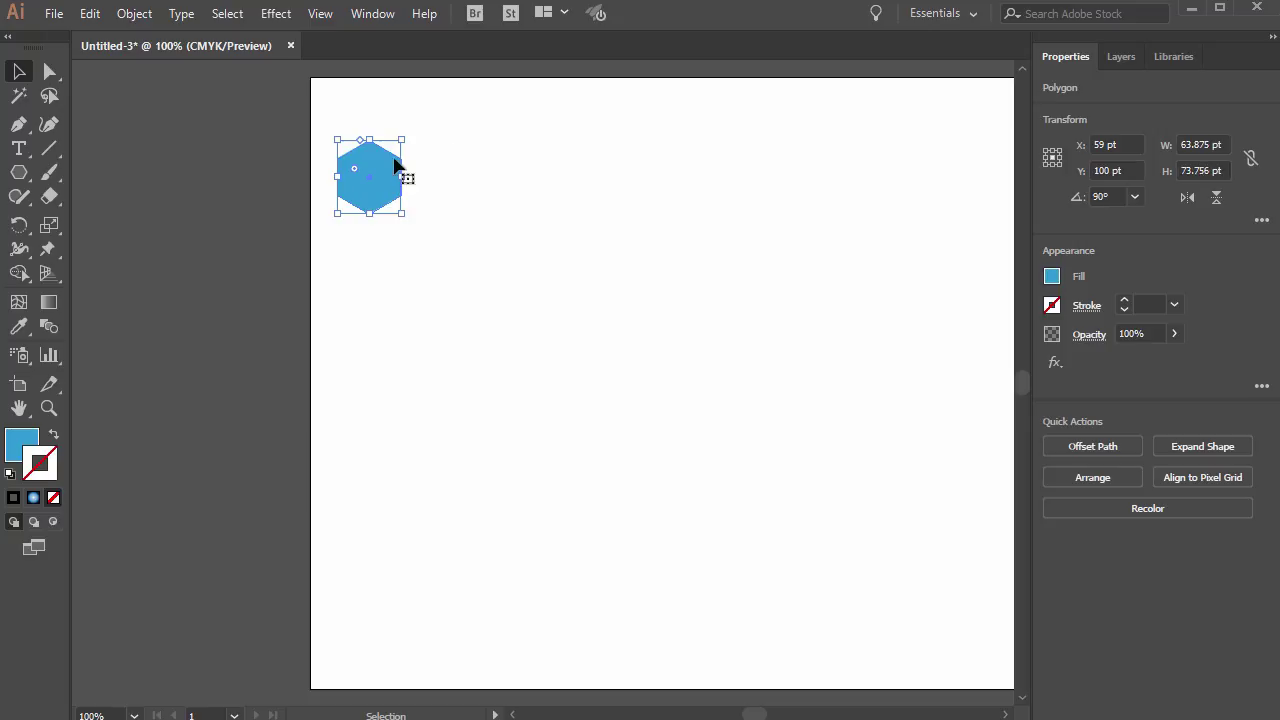
{"action": "left_click_drag", "start_coordinate": [404, 186], "coordinate": [368, 195]}
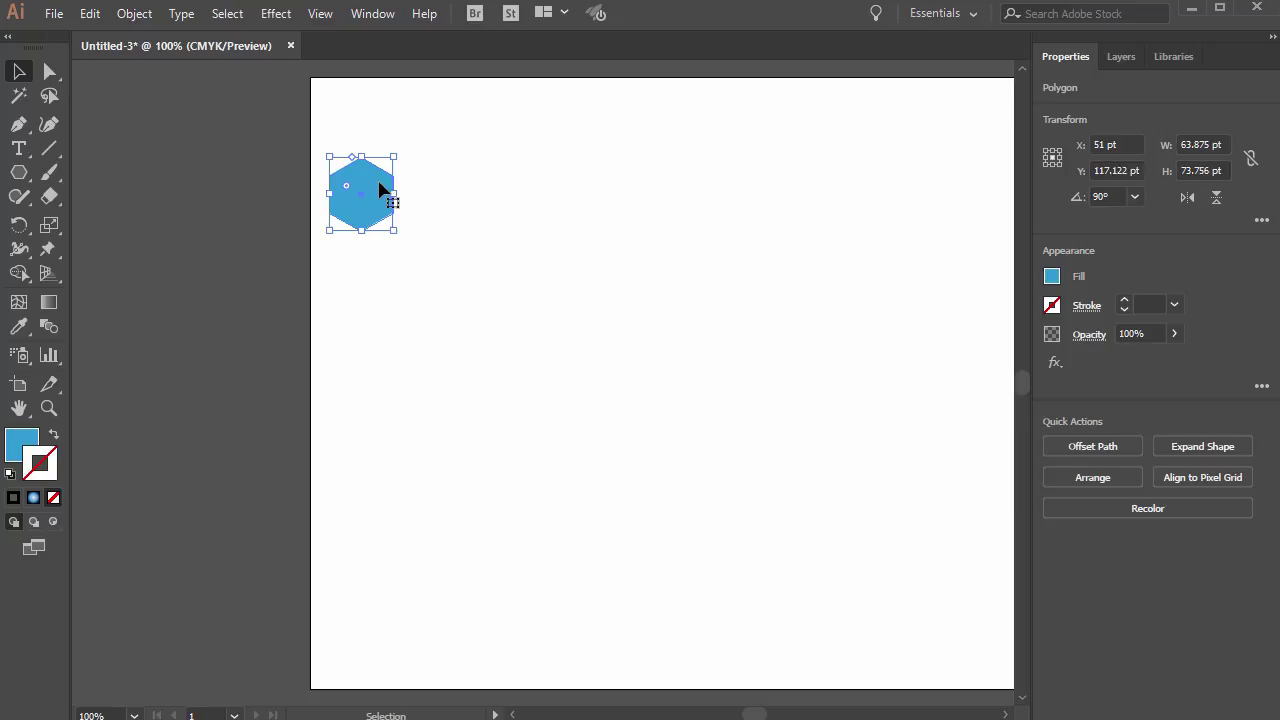
- Nudge the hexagon, place a copy beside it, and repeat with Ctrl+D into a touching row
{"action": "left_click", "coordinate": [137, 14]}
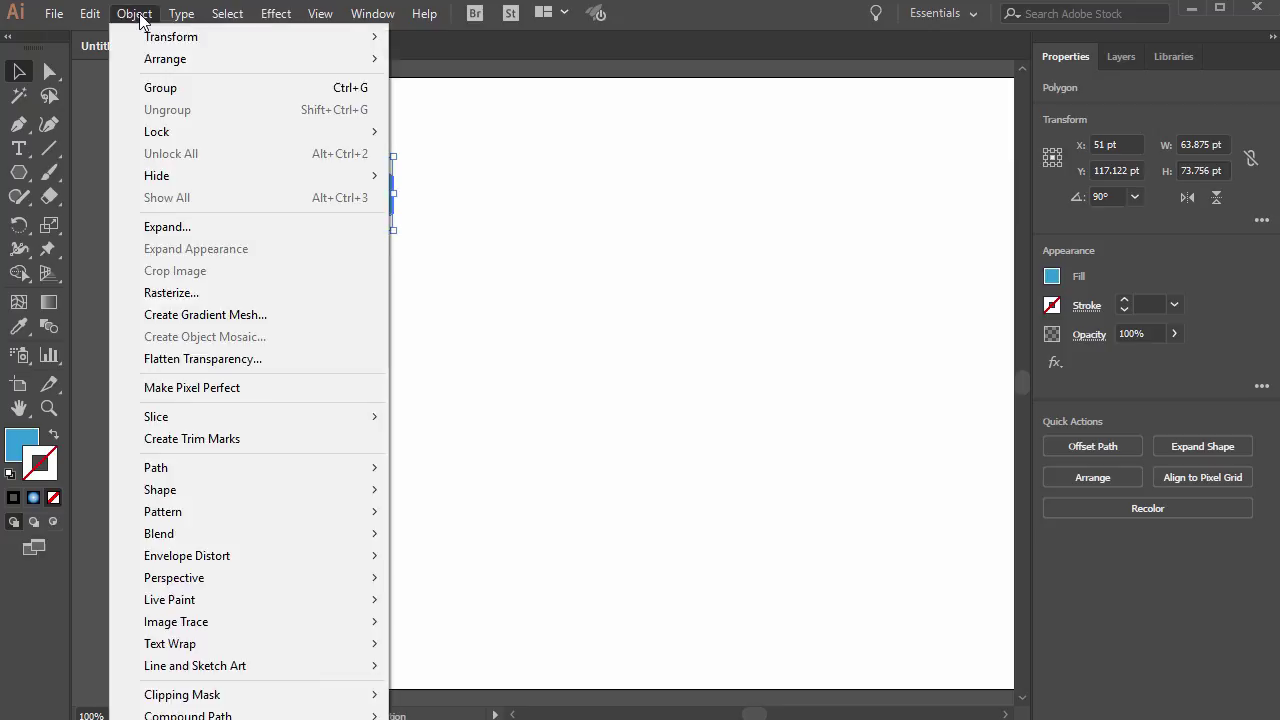
{"action": "mouse_move", "coordinate": [153, 40]}
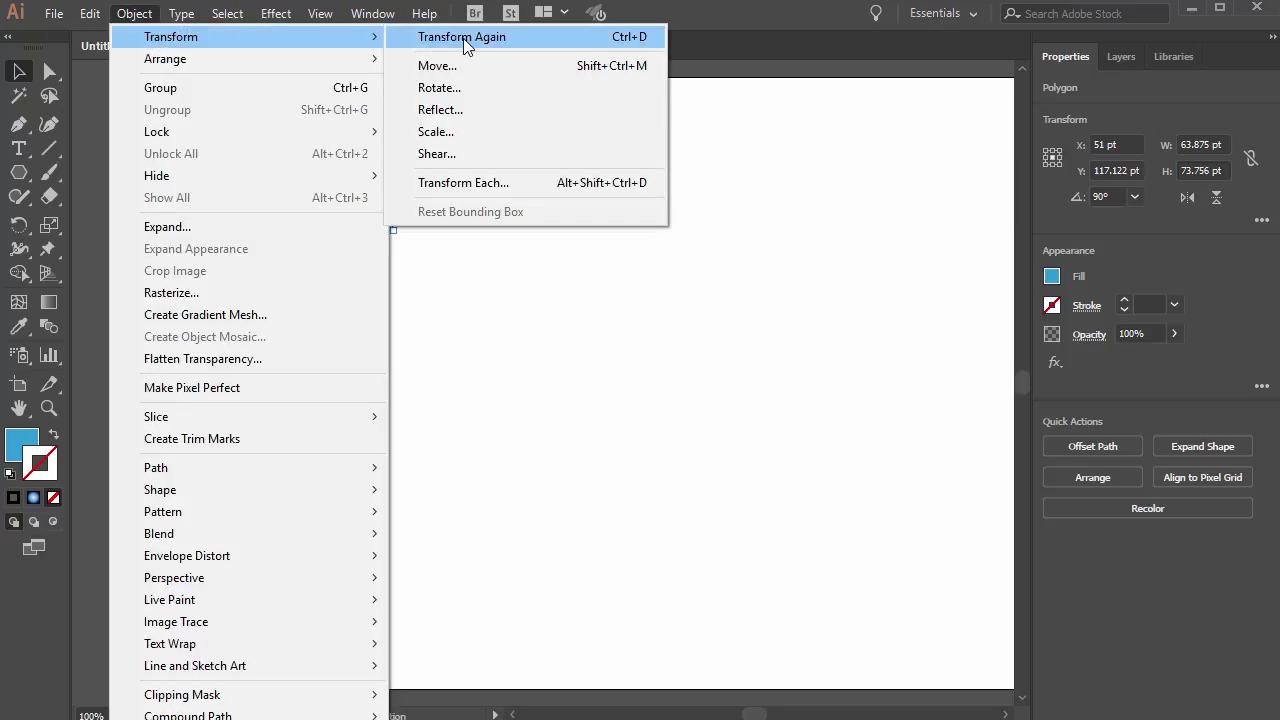
{"action": "left_click", "coordinate": [662, 16]}
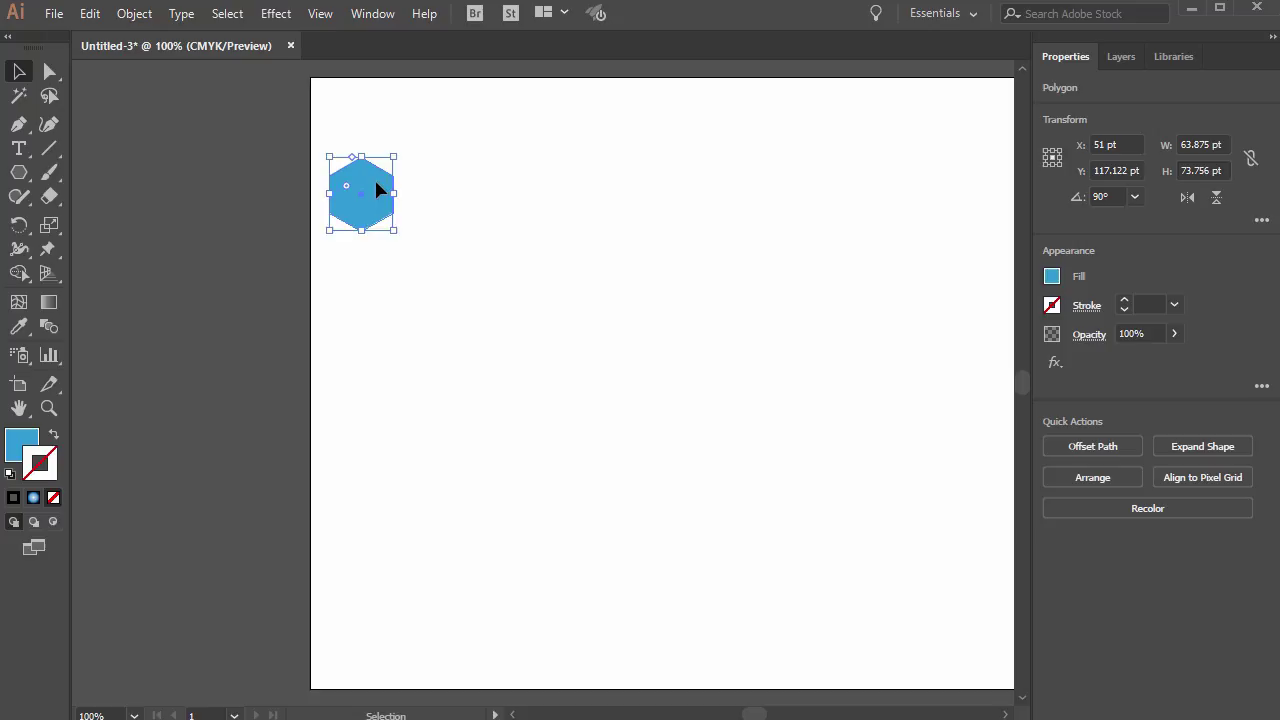
{"action": "left_click_drag", "start_coordinate": [378, 190], "coordinate": [393, 168]}
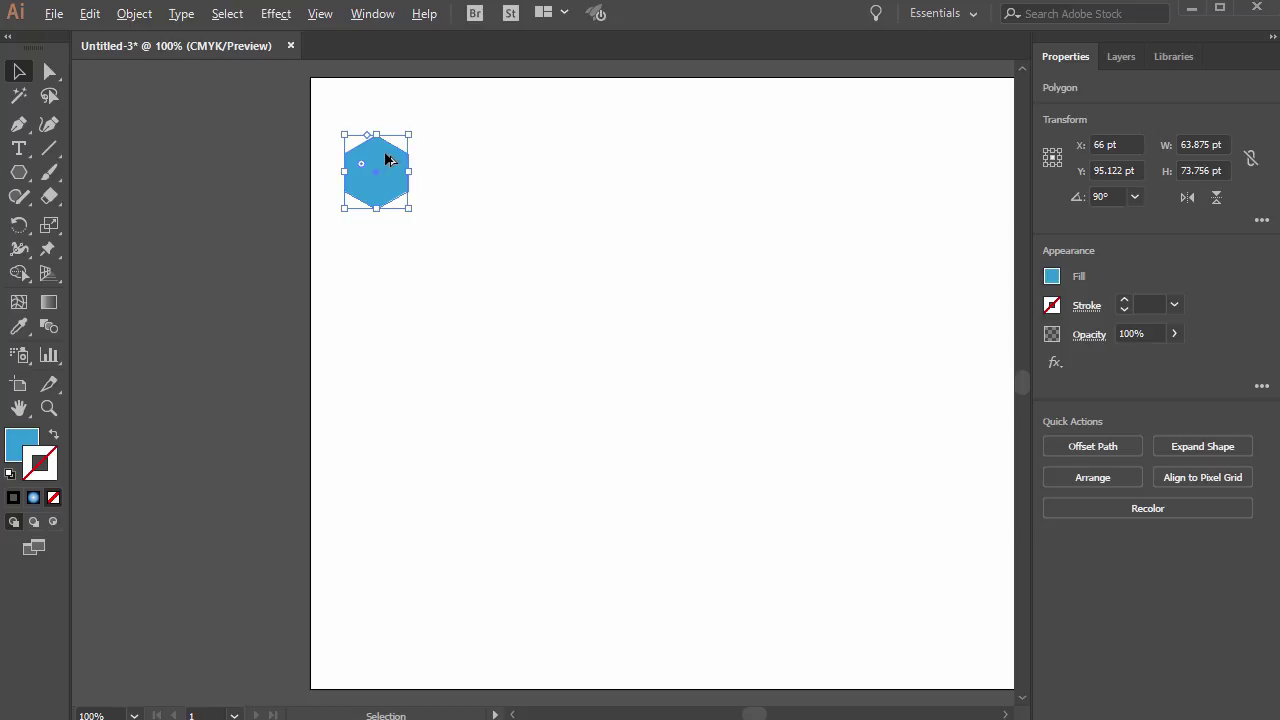
{"action": "left_click_drag", "start_coordinate": [378, 160], "coordinate": [446, 167]}
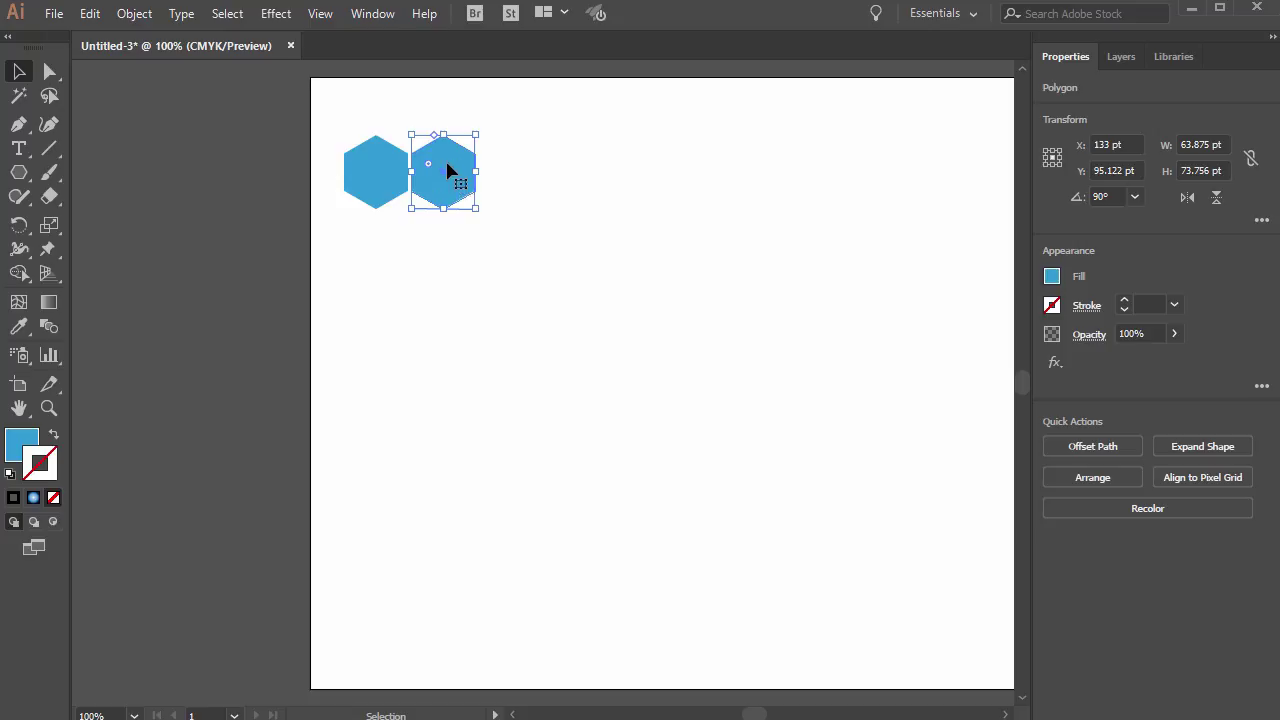
{"action": "key", "text": "a"}
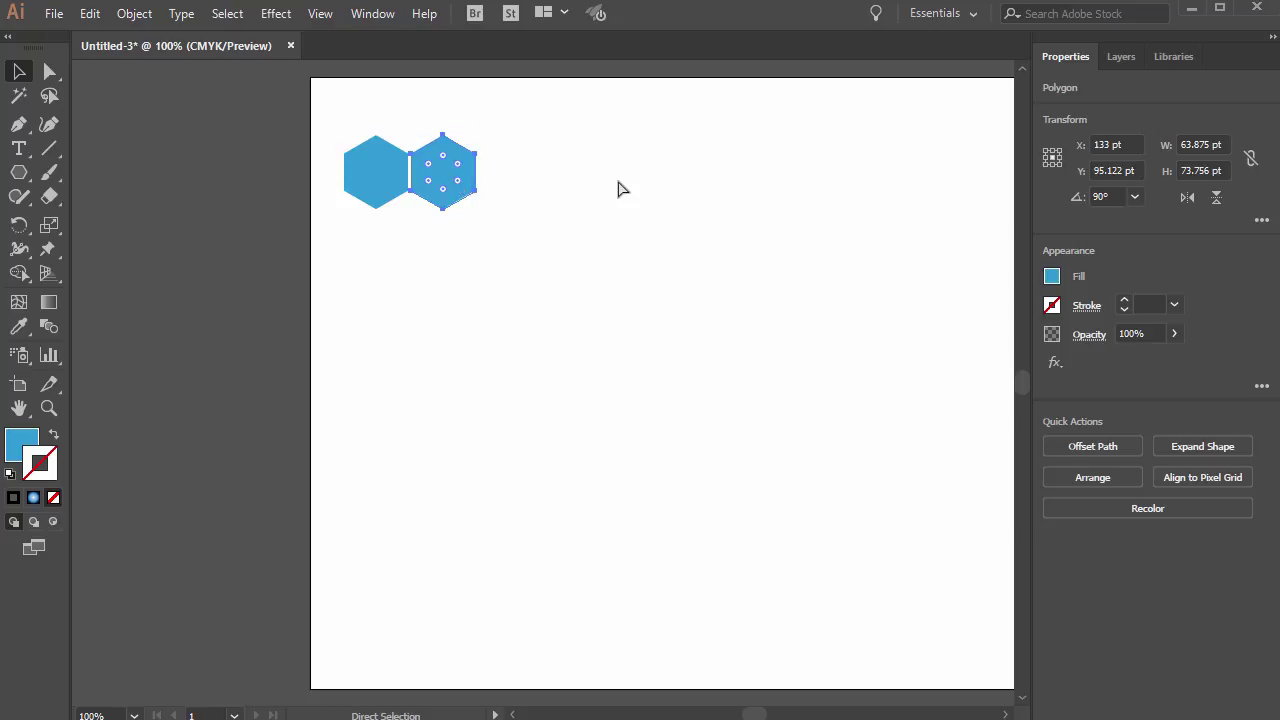
{"action": "key", "text": "ctrl+d"}
{"action": "key", "text": "ctrl+d"}
{"action": "key", "text": "ctrl+d"}
{"action": "key", "text": "ctrl+d"}
{"action": "key", "text": "ctrl+d"}
{"action": "key", "text": "ctrl+d"}
{"action": "key", "text": "ctrl+d"}
{"action": "key", "text": "ctrl+d"}
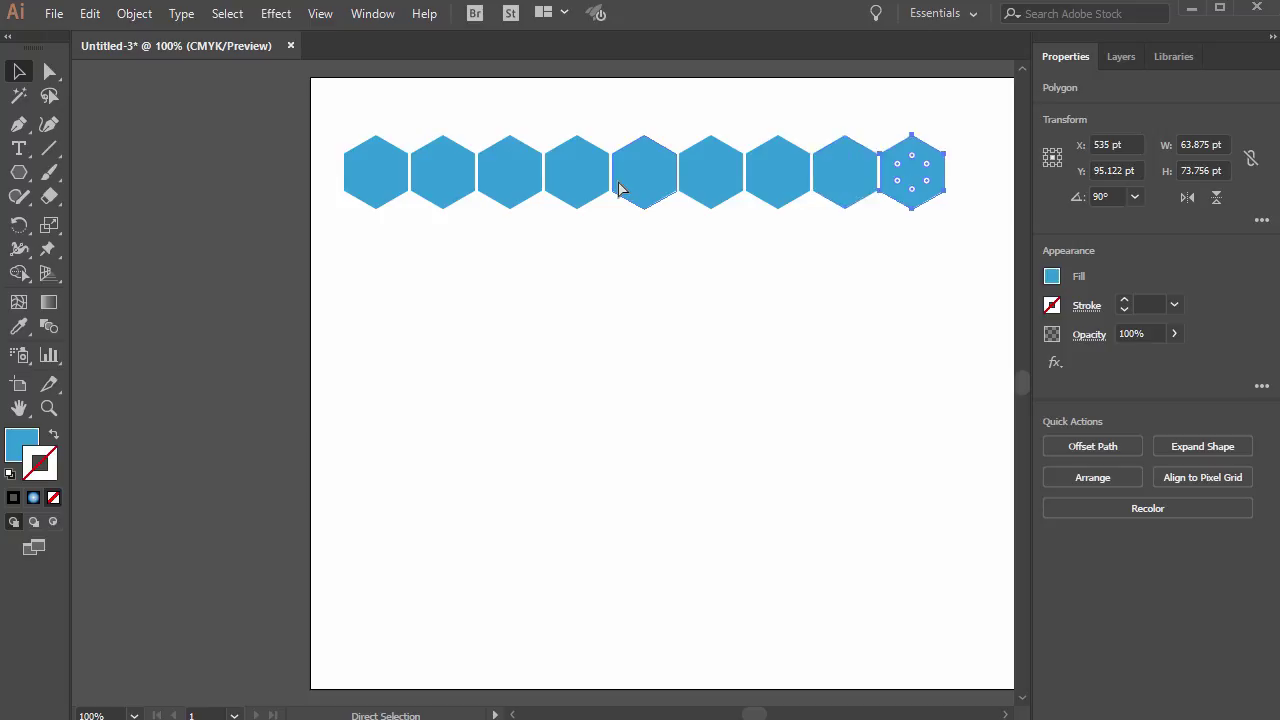
- Copy the hexagon row downward, offset into the gaps so the rows interlock
{"action": "left_click", "coordinate": [19, 72]}
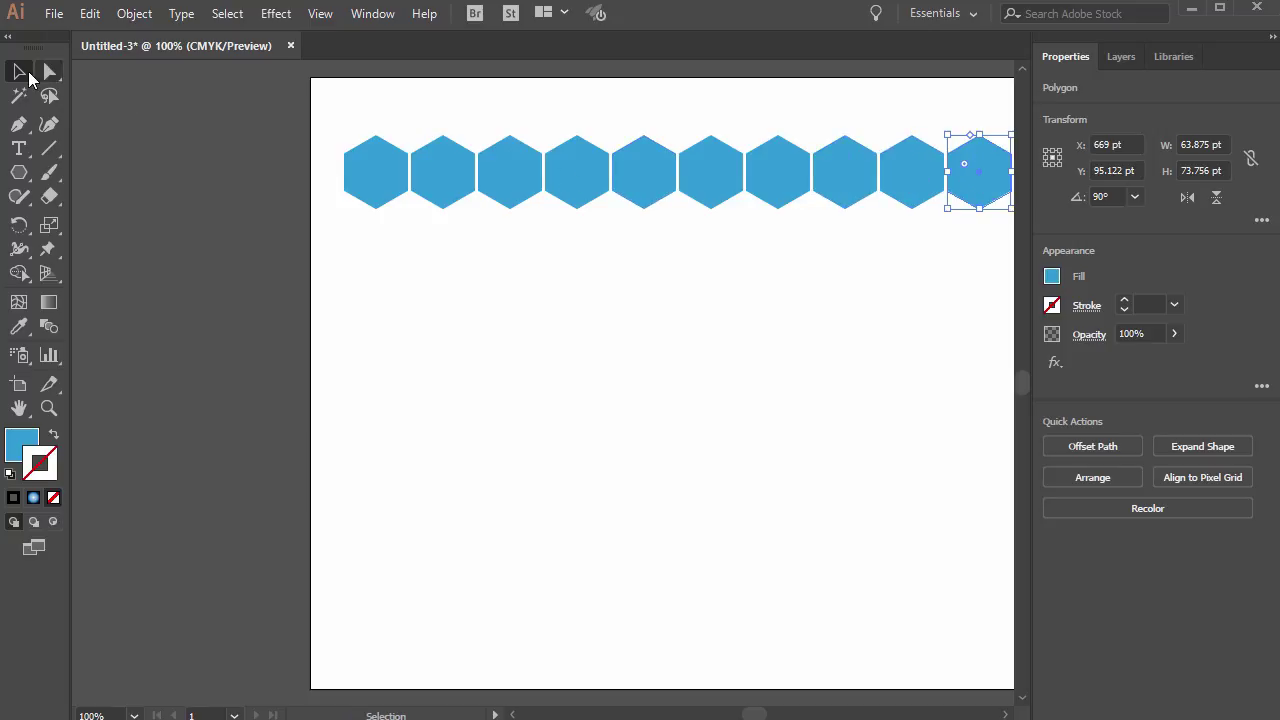
{"action": "left_click_drag", "start_coordinate": [382, 181], "coordinate": [1008, 314]}
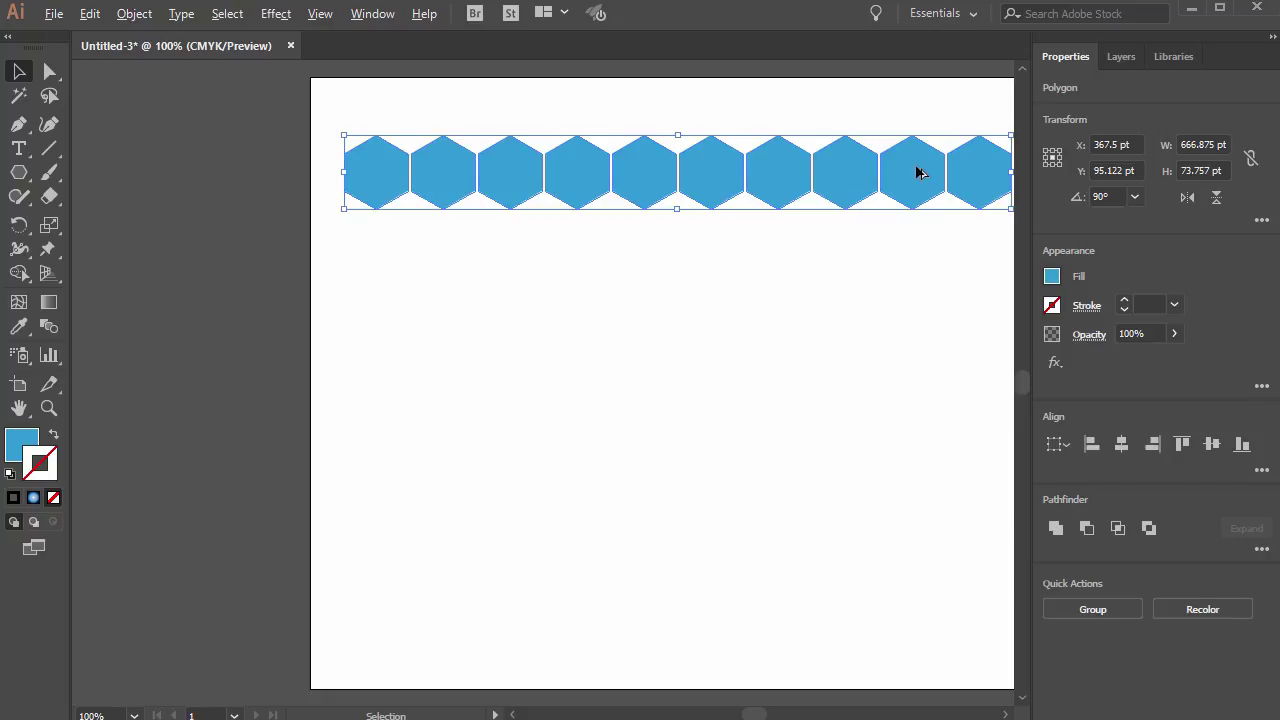
{"action": "left_click_drag", "start_coordinate": [587, 166], "coordinate": [556, 226]}
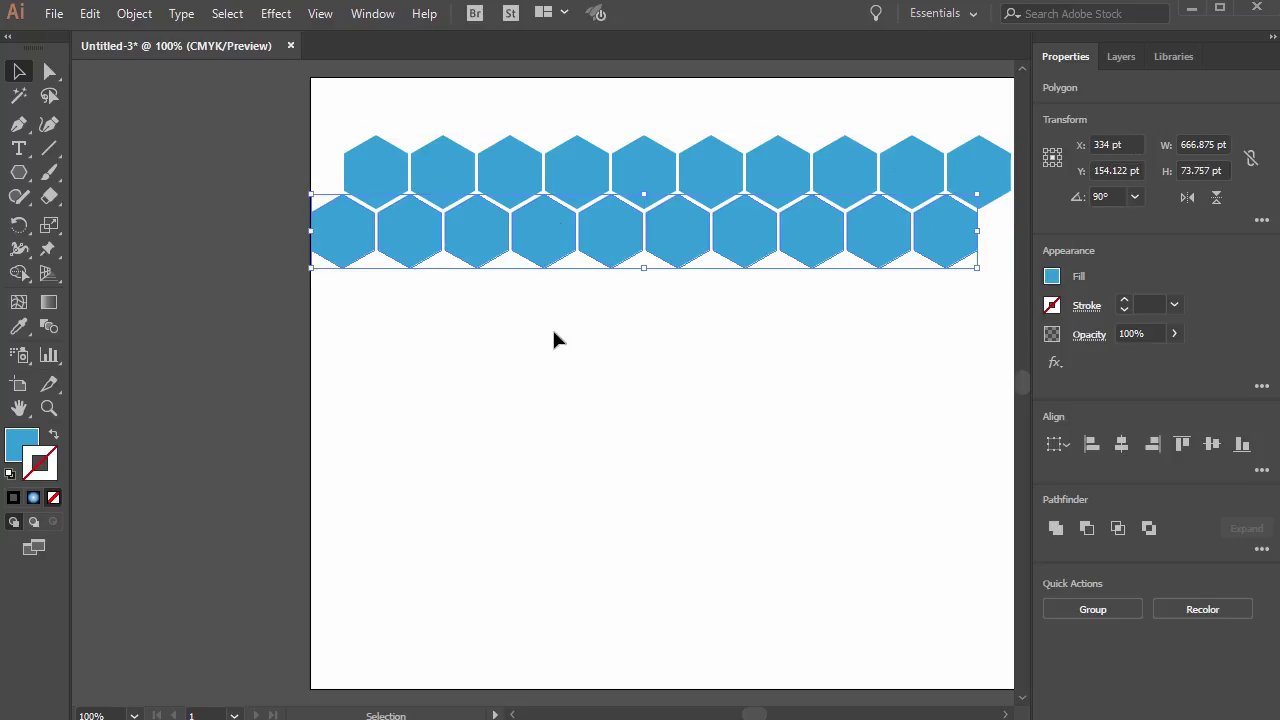
{"action": "left_click", "coordinate": [562, 350]}
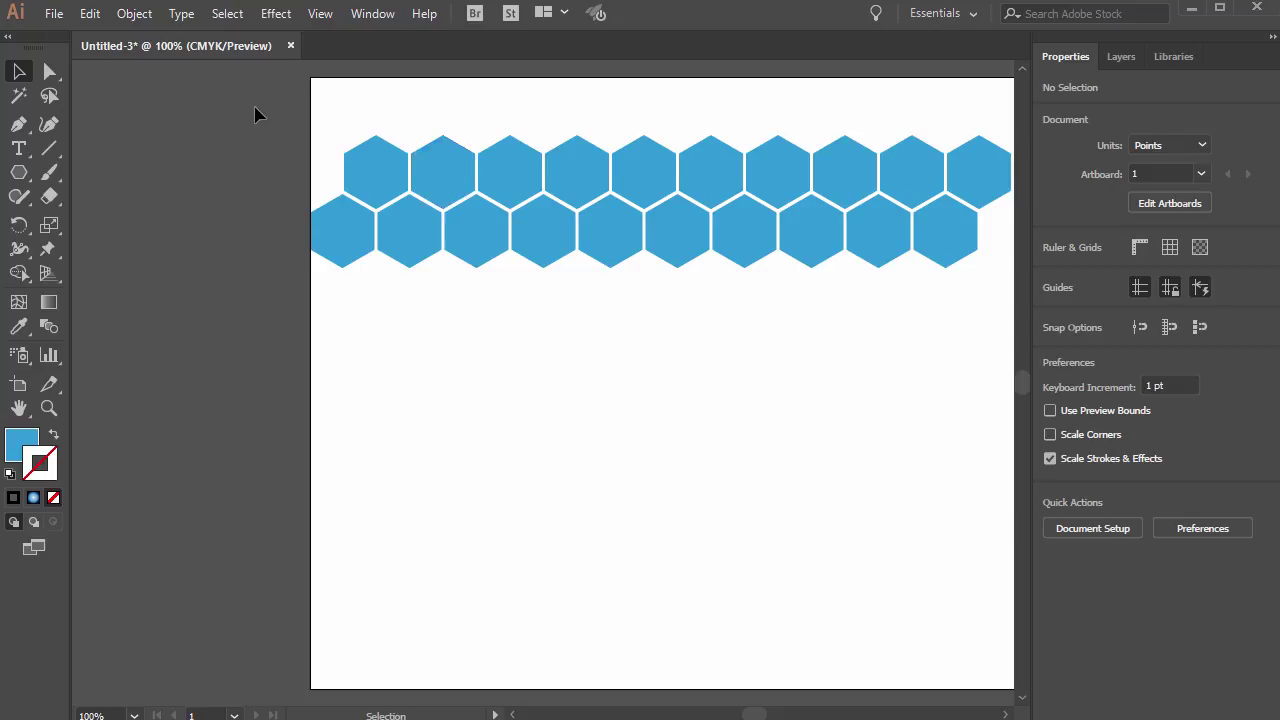
- Try copying the two hexagon rows 115 pt lower, then undo the copy
{"action": "left_click_drag", "start_coordinate": [282, 112], "coordinate": [1013, 375]}
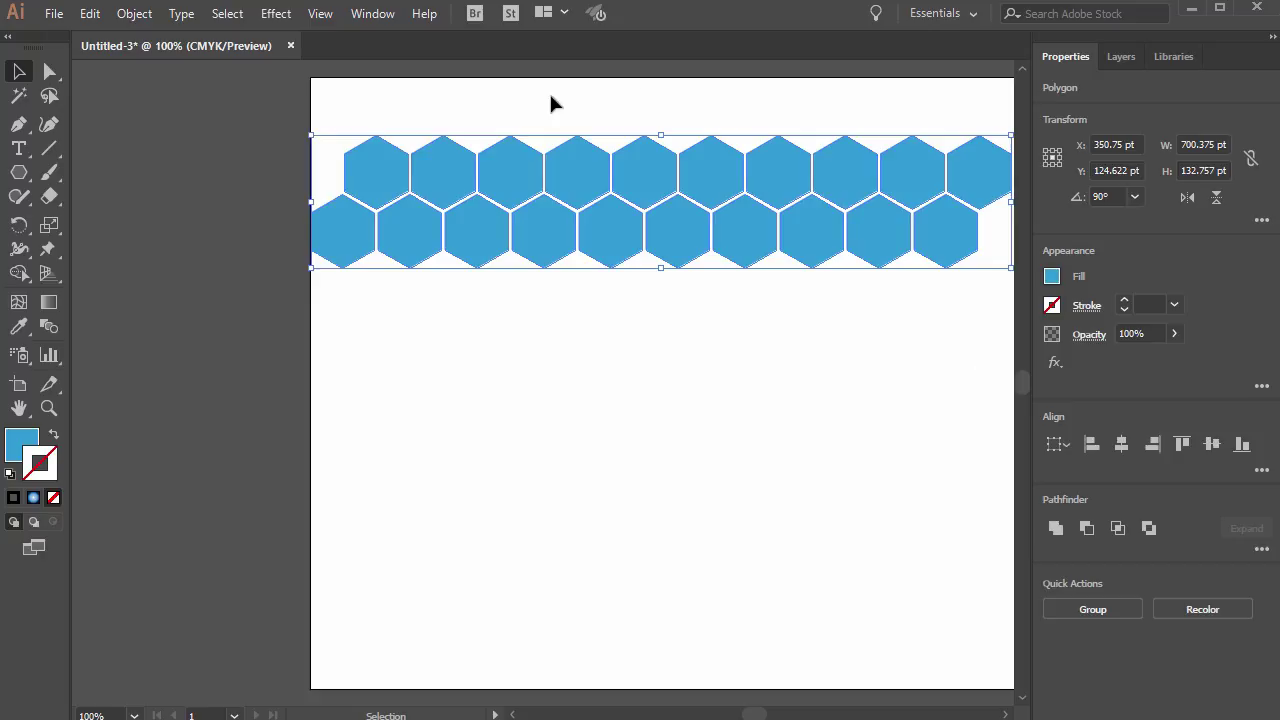
{"action": "left_click_drag", "start_coordinate": [380, 170], "coordinate": [380, 286]}
{"action": "key", "text": "Escape"}
{"action": "left_click_drag", "start_coordinate": [354, 240], "coordinate": [352, 352]}
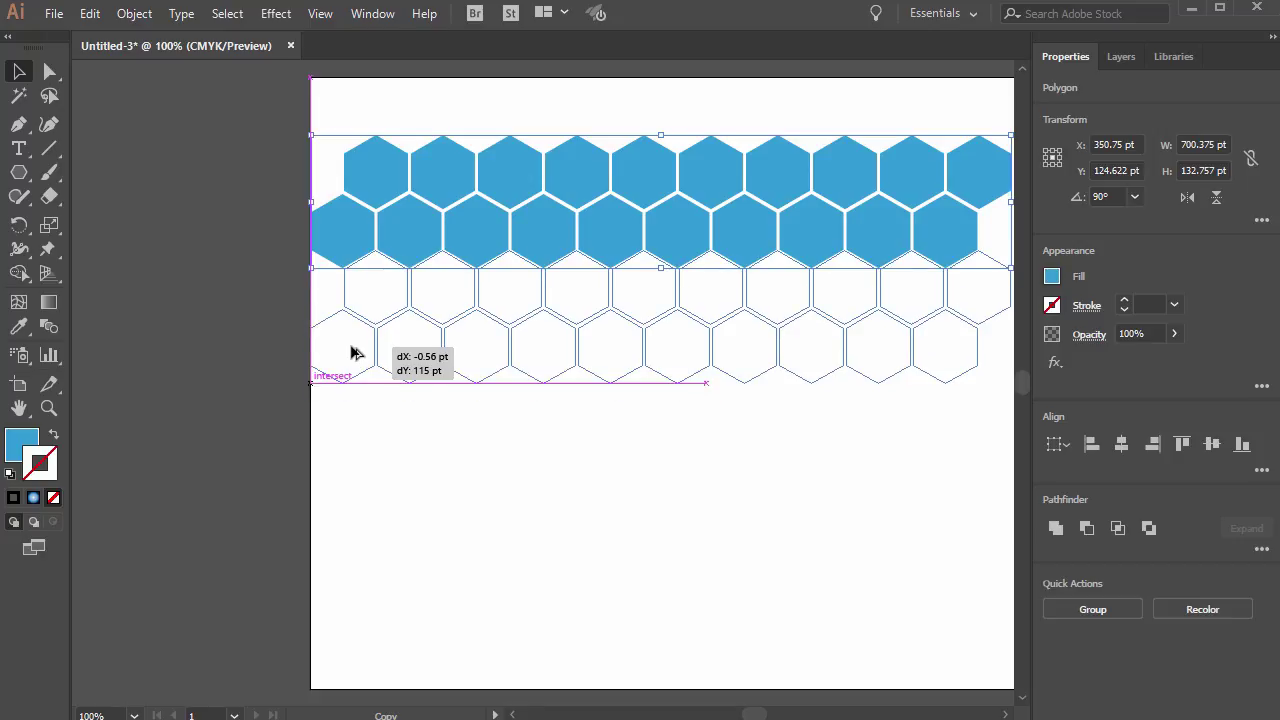
{"action": "left_click_drag", "start_coordinate": [351, 352], "coordinate": [351, 355]}
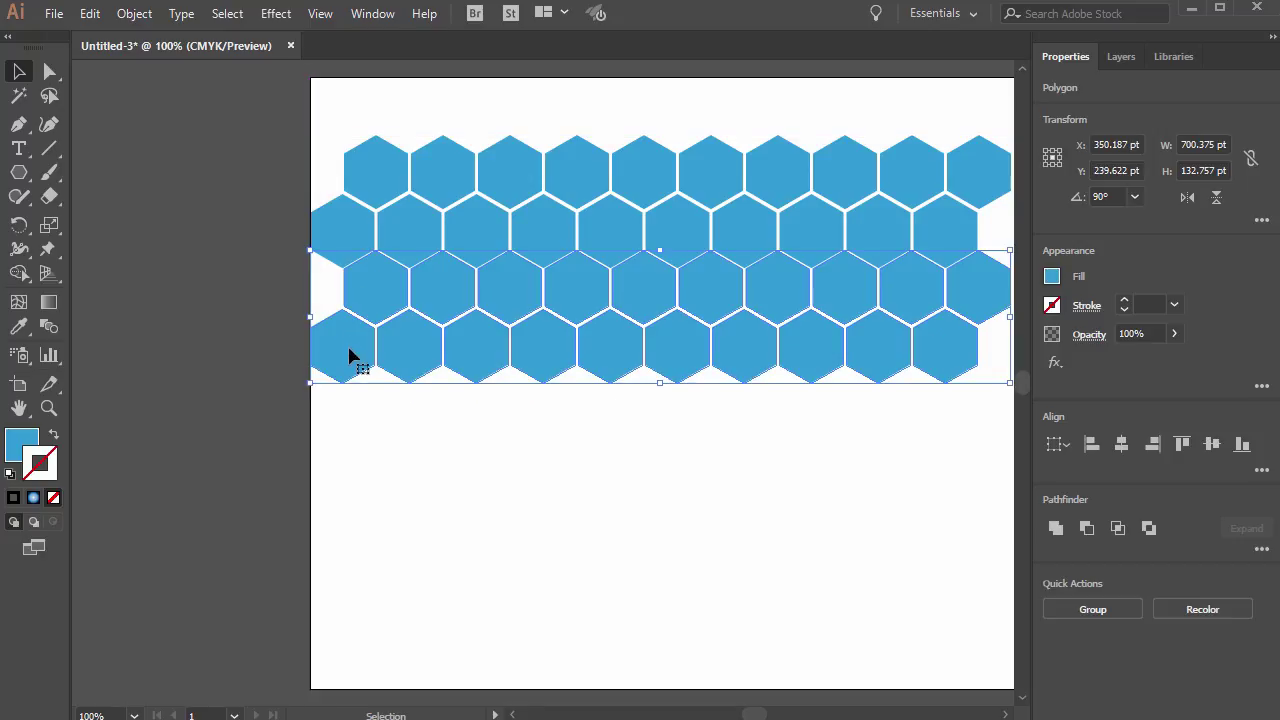
{"action": "key", "text": "ctrl+z"}
- Turn off Smart Guides and copy the two rows downward to make four rows
{"action": "left_click", "coordinate": [320, 14]}
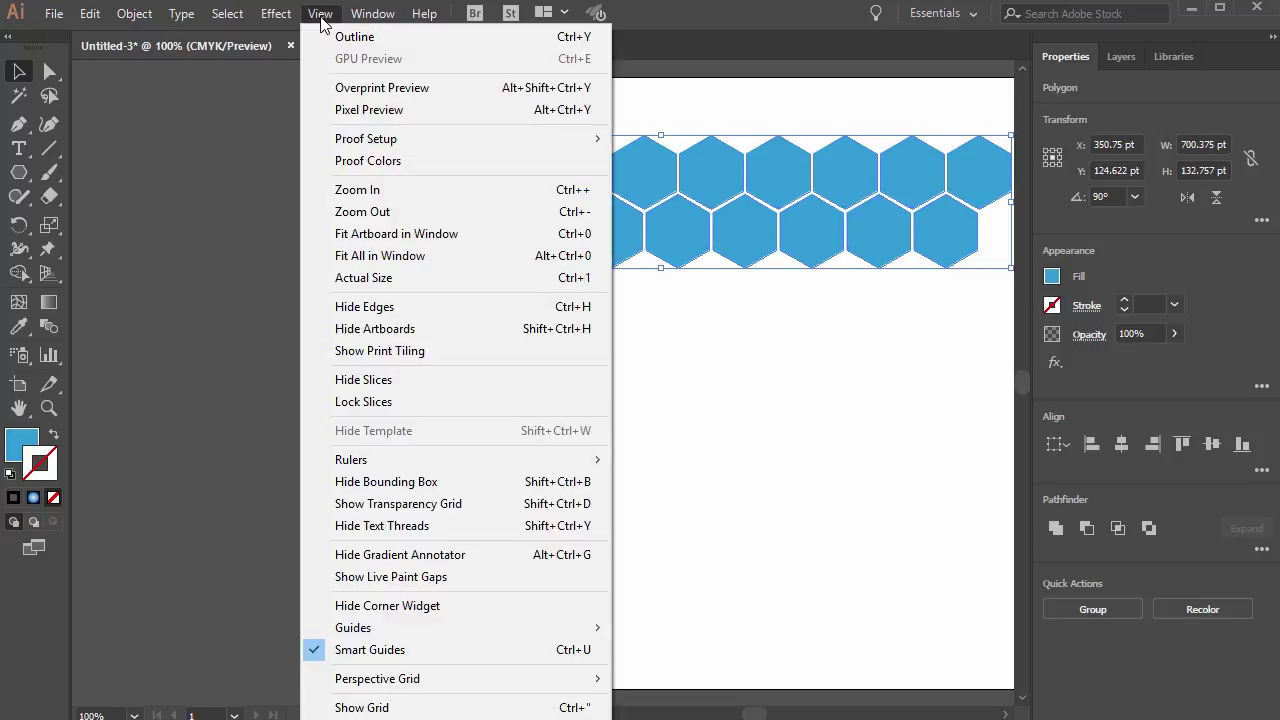
{"action": "left_click", "coordinate": [372, 650]}
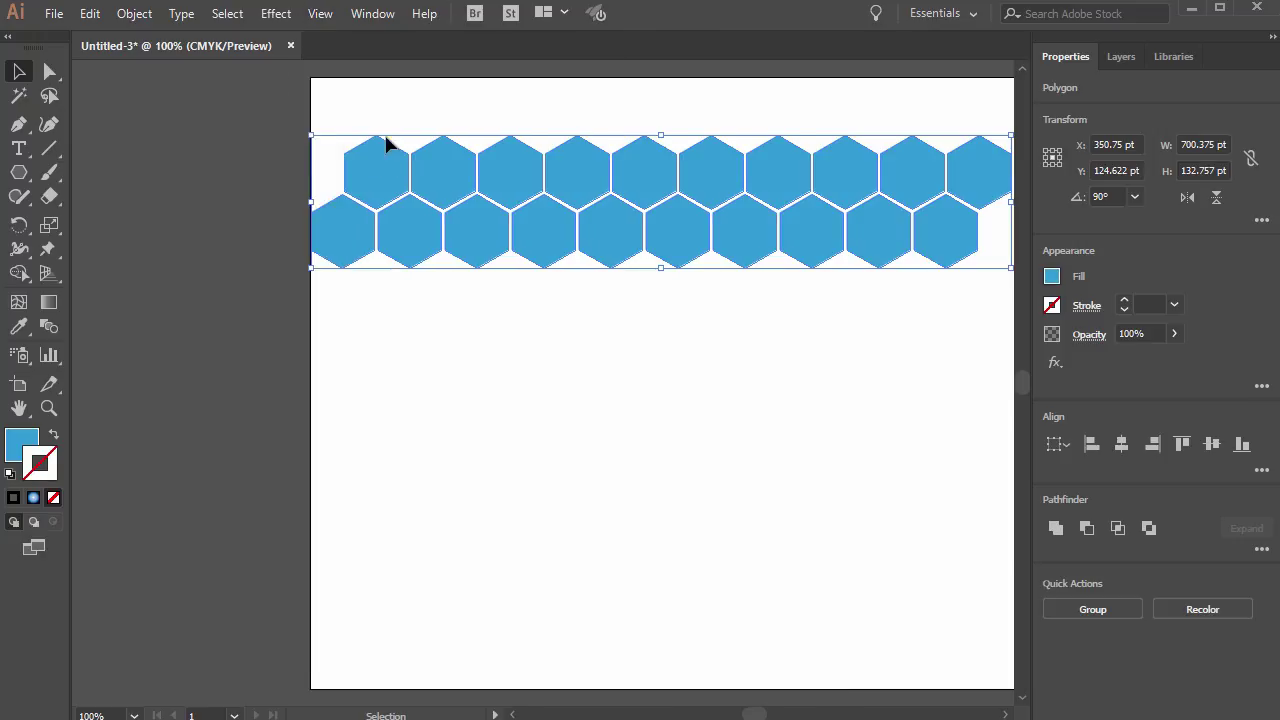
{"action": "left_click_drag", "start_coordinate": [356, 250], "coordinate": [353, 349]}
{"action": "left_click", "coordinate": [623, 483]}
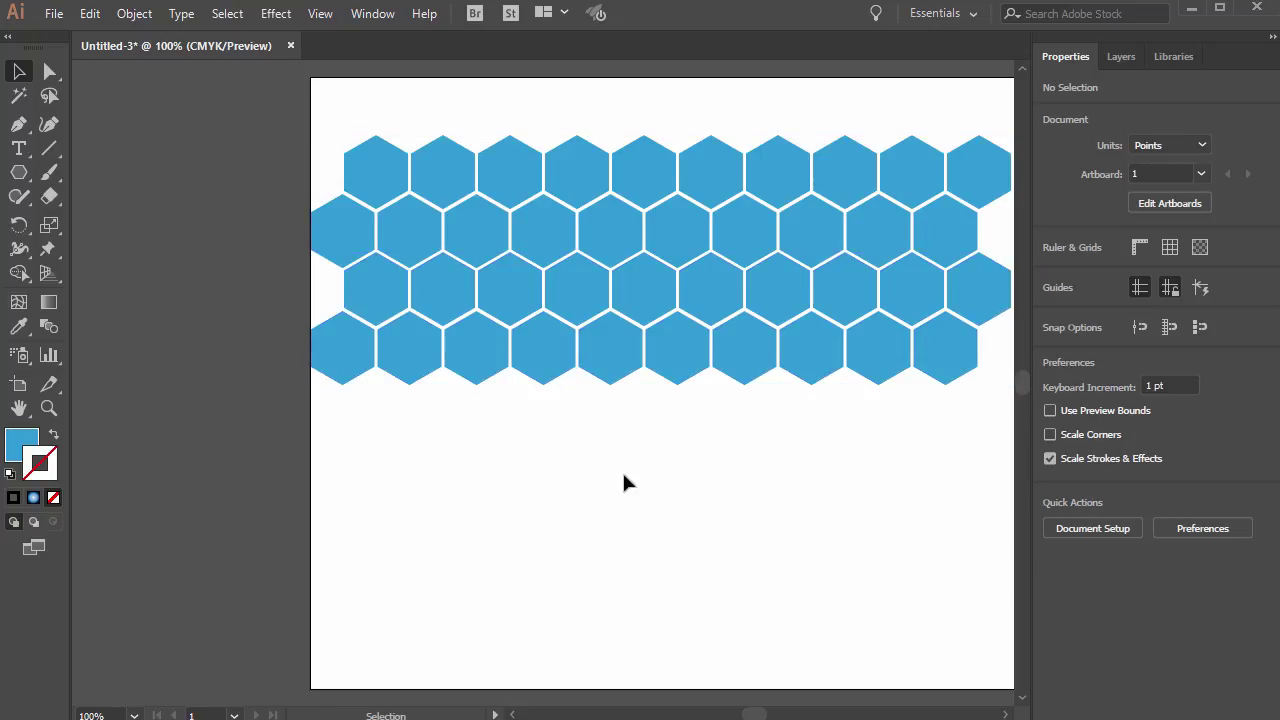
{"action": "left_click", "coordinate": [320, 13]}
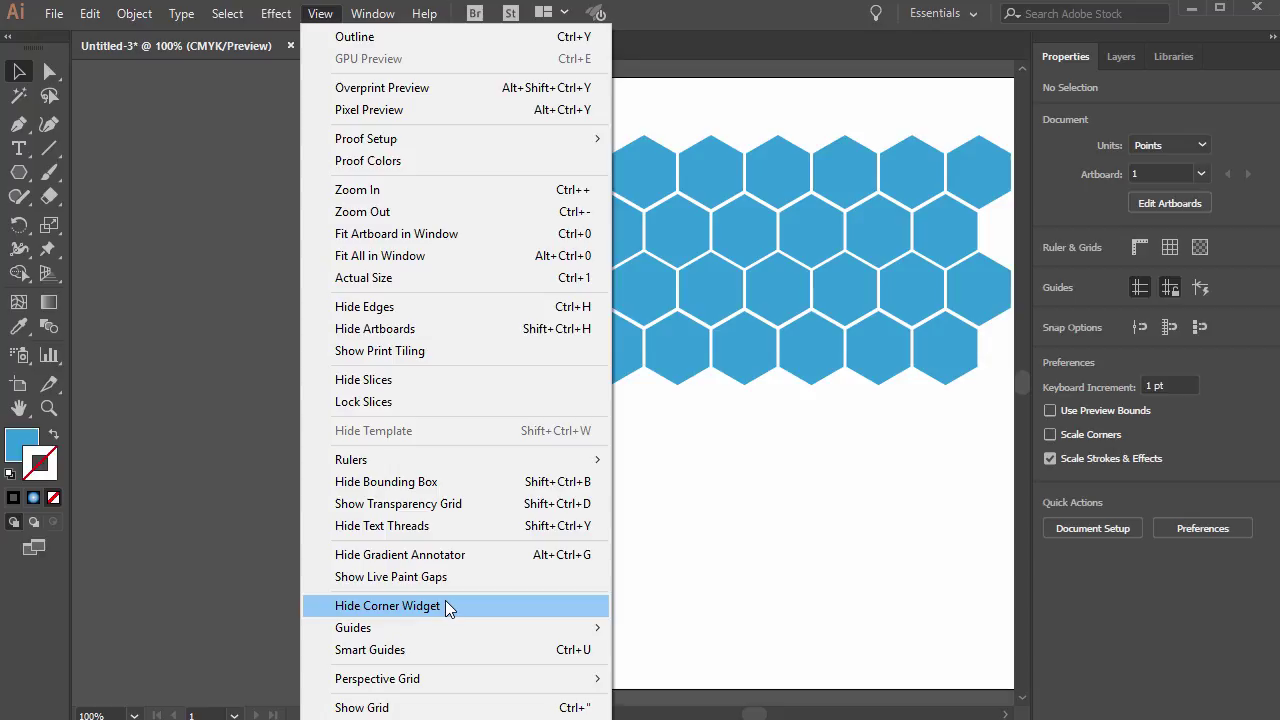
{"action": "left_click", "coordinate": [399, 645]}
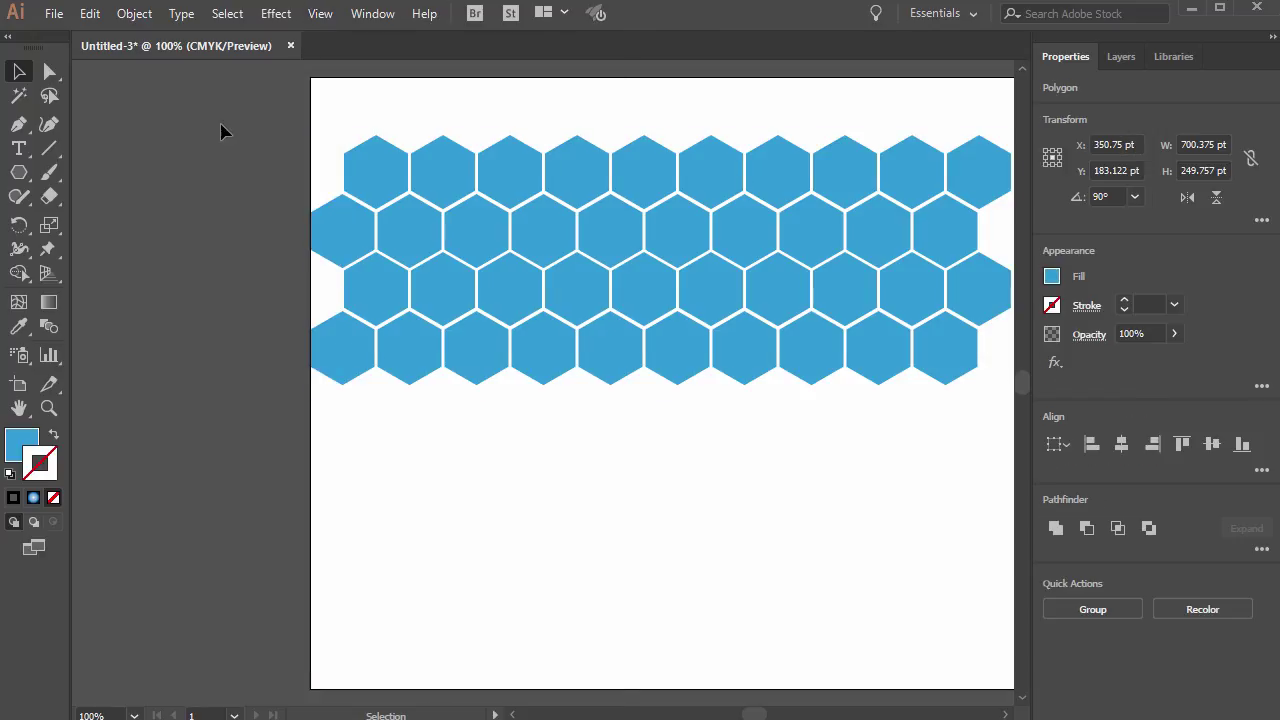
- Copy the four rows below to make eight, shift the honeycomb slightly, and select all hexagons
{"action": "left_click_drag", "start_coordinate": [222, 118], "coordinate": [951, 480]}
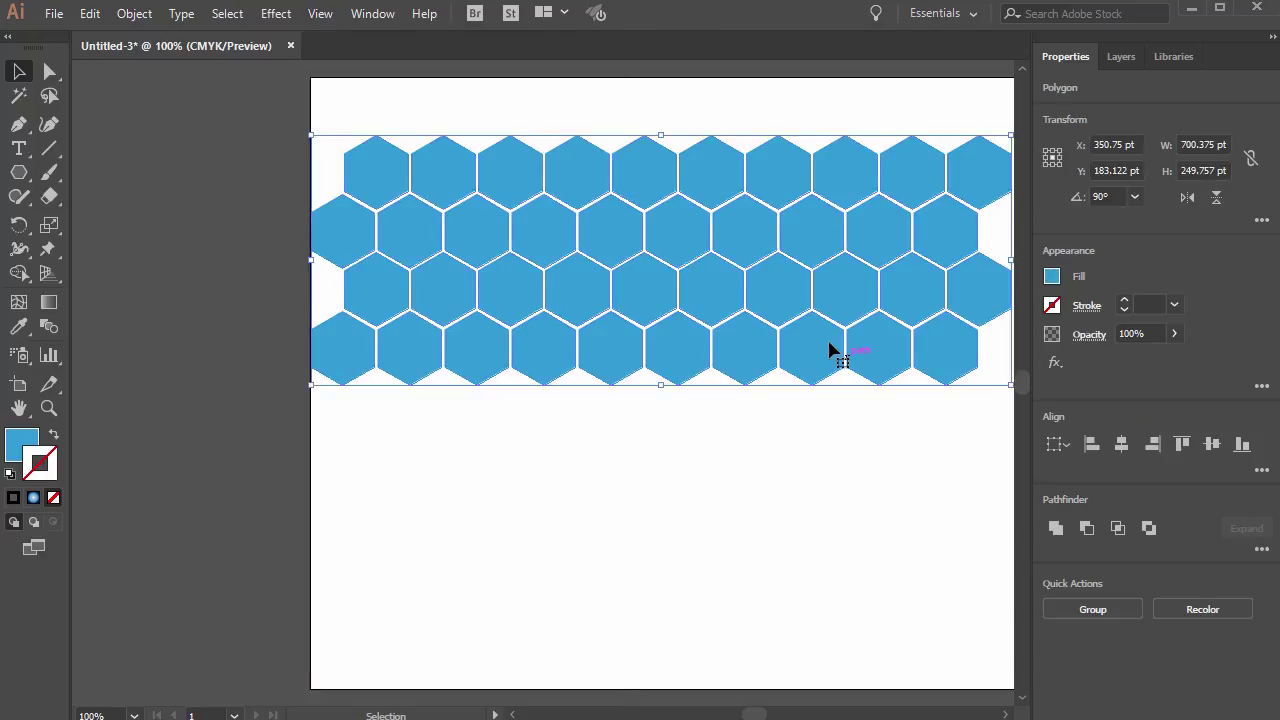
{"action": "left_click_drag", "start_coordinate": [443, 176], "coordinate": [438, 409]}
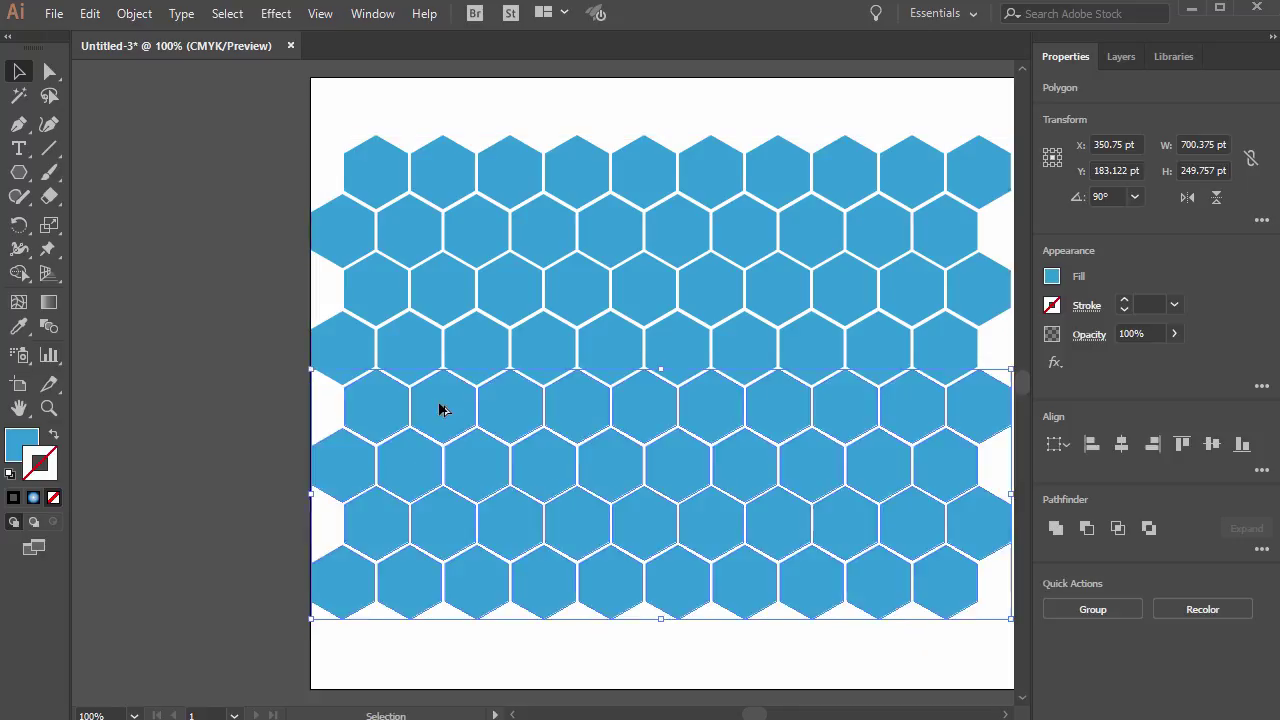
{"action": "left_click", "coordinate": [668, 678]}
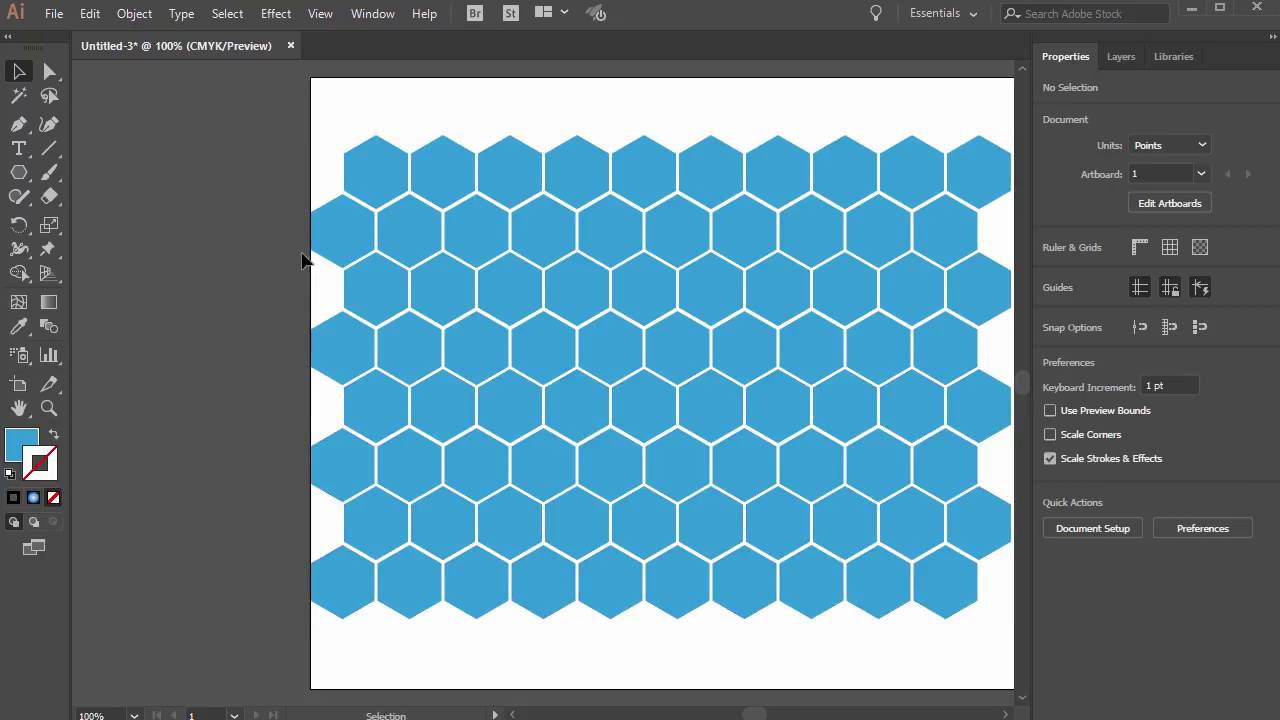
{"action": "left_click_drag", "start_coordinate": [212, 122], "coordinate": [916, 668]}
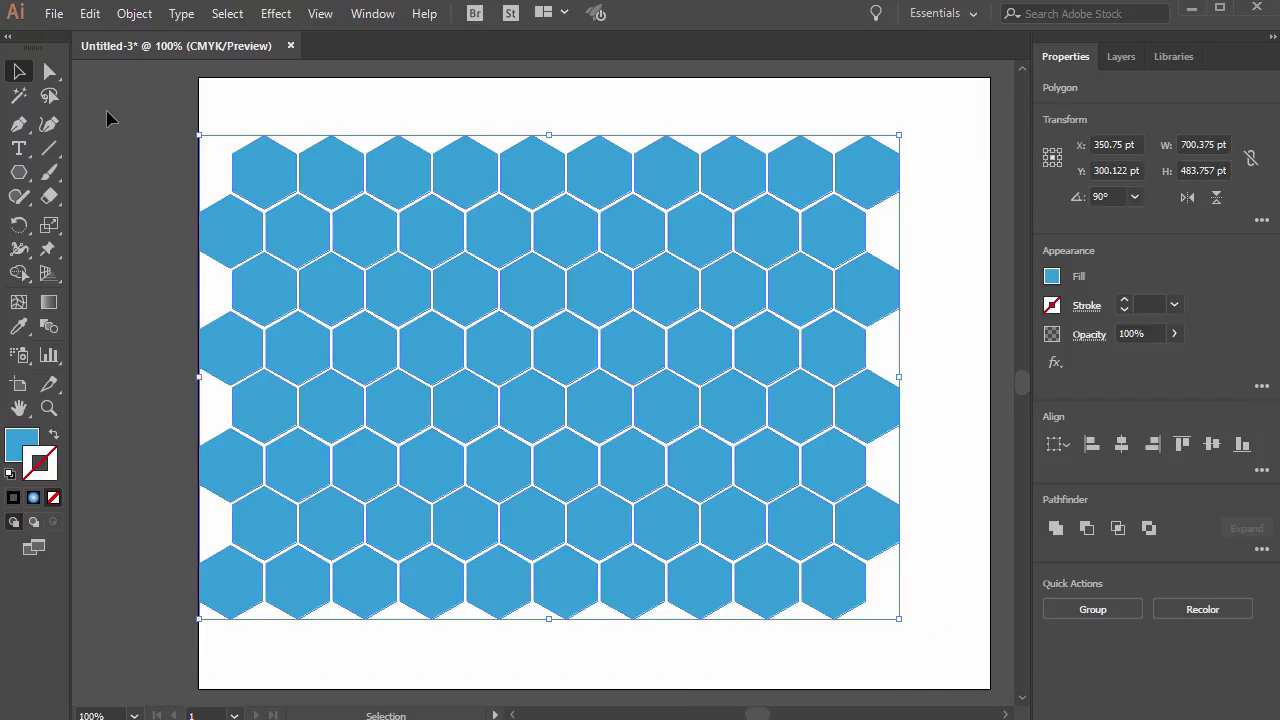
{"action": "left_click_drag", "start_coordinate": [270, 165], "coordinate": [295, 177]}
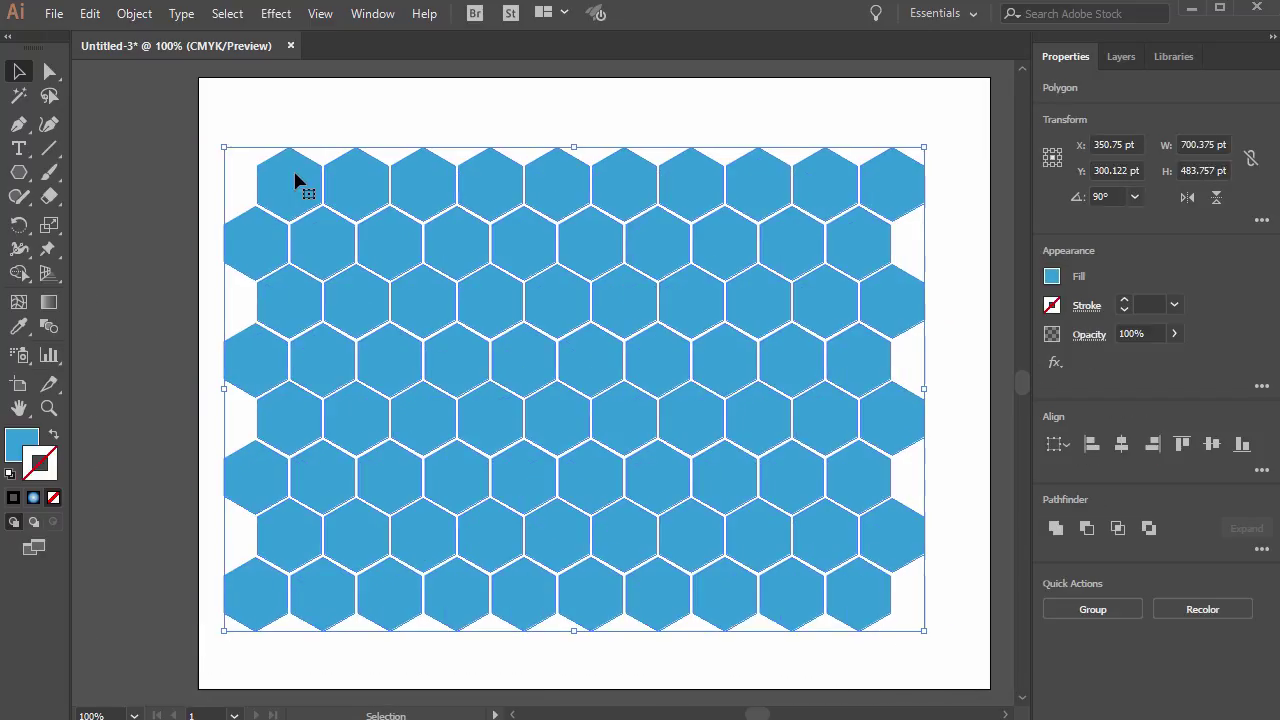
{"action": "left_click", "coordinate": [470, 126]}
{"action": "left_click", "coordinate": [680, 598]}
{"action": "left_click_drag", "start_coordinate": [174, 134], "coordinate": [940, 678]}
{"action": "key", "text": "Delete"}
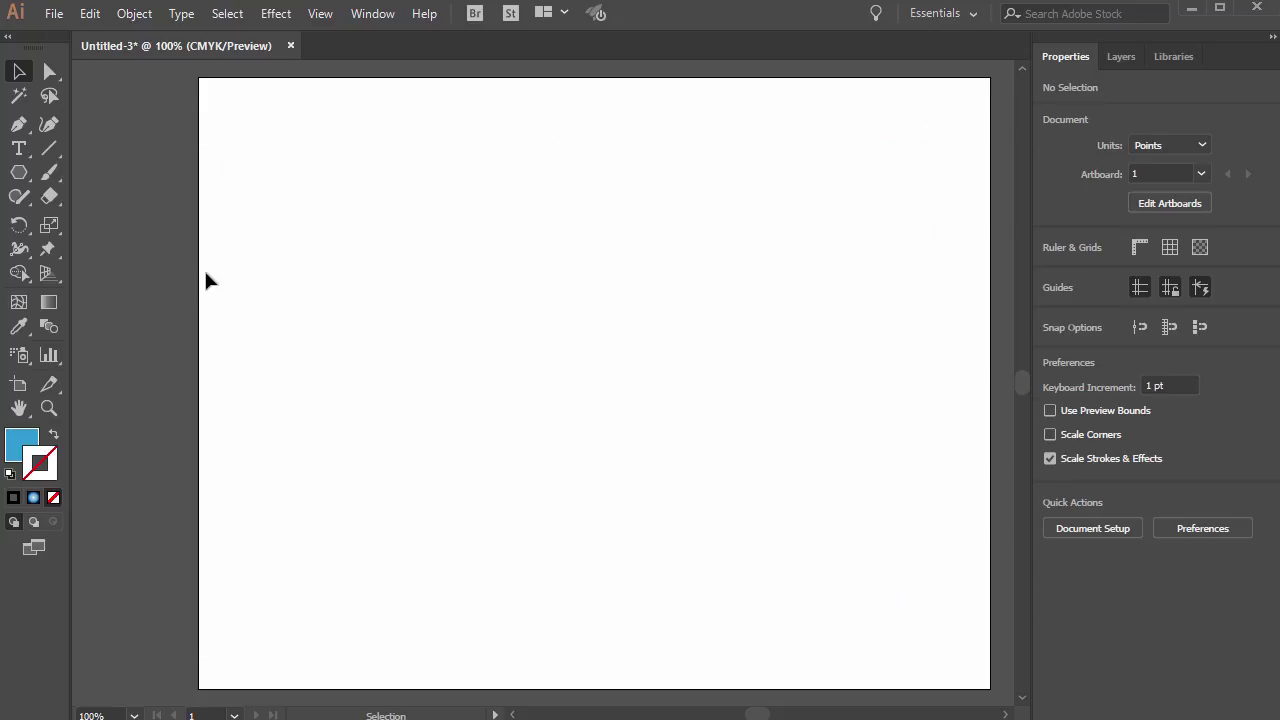
{"action": "left_click", "coordinate": [20, 173]}
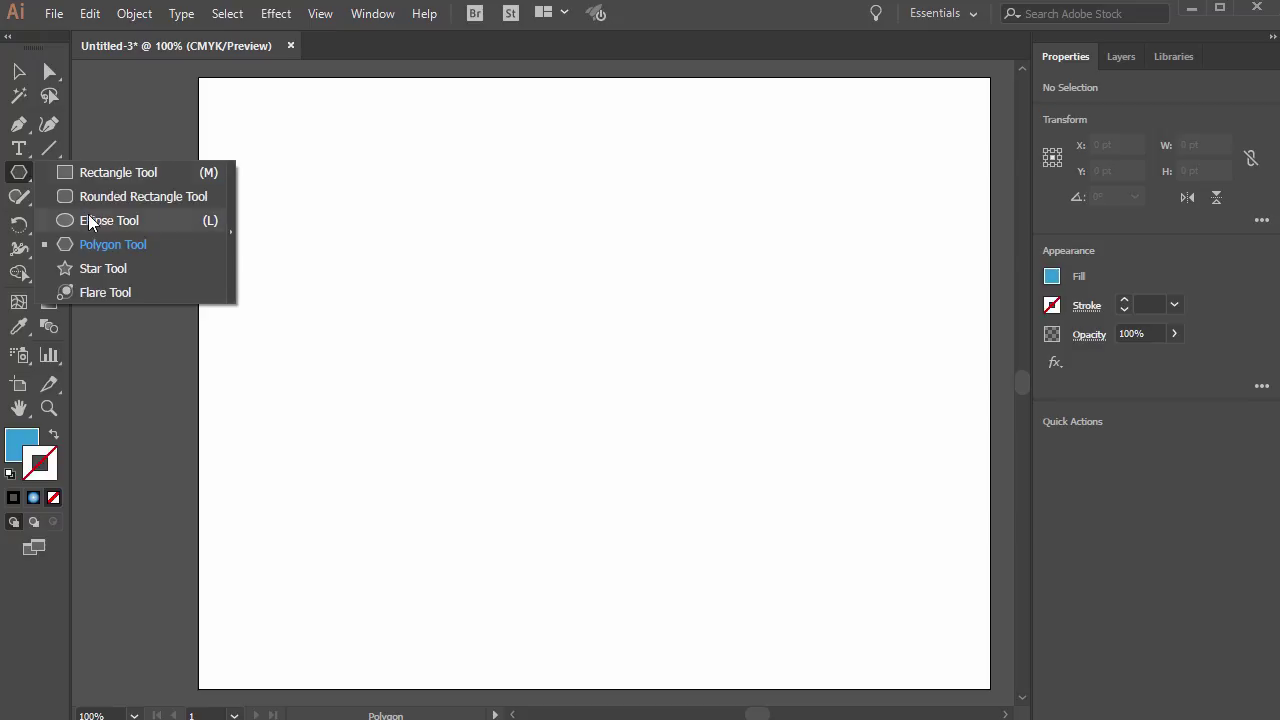
{"action": "left_click", "coordinate": [84, 222]}
{"action": "left_click_drag", "start_coordinate": [228, 105], "coordinate": [300, 114]}
{"action": "key", "text": "v"}
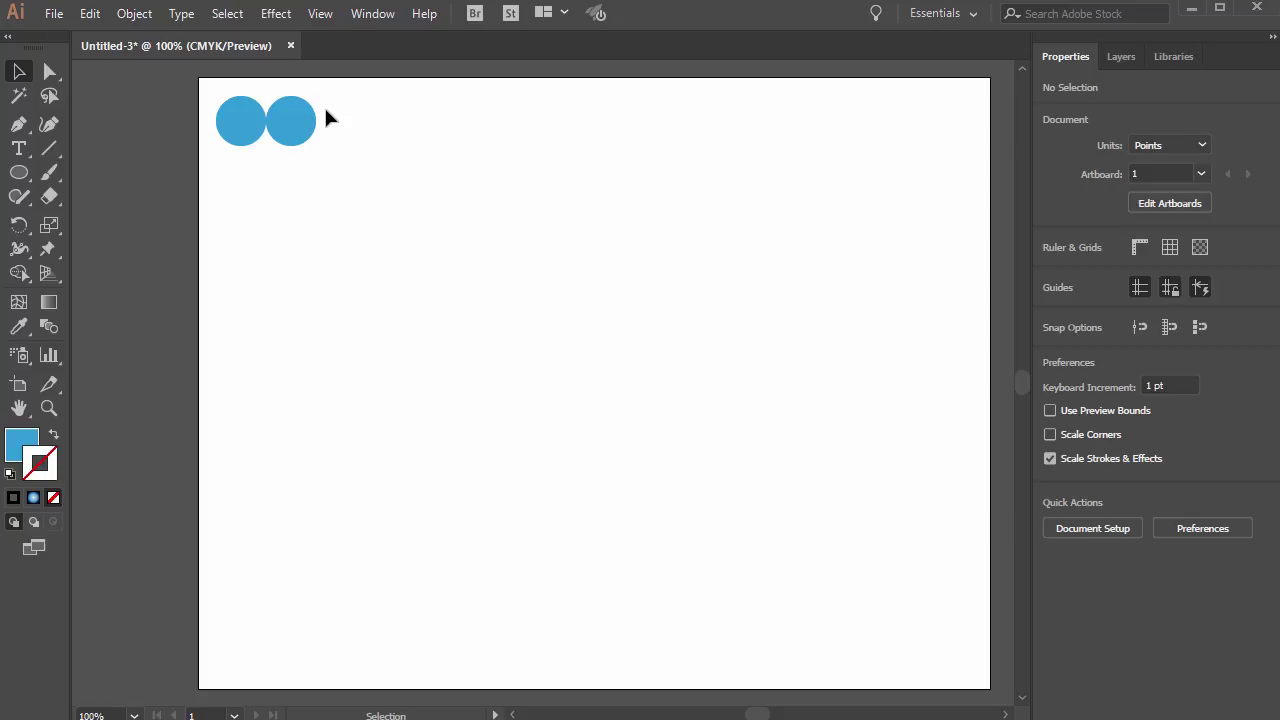
{"action": "left_click", "coordinate": [294, 120]}
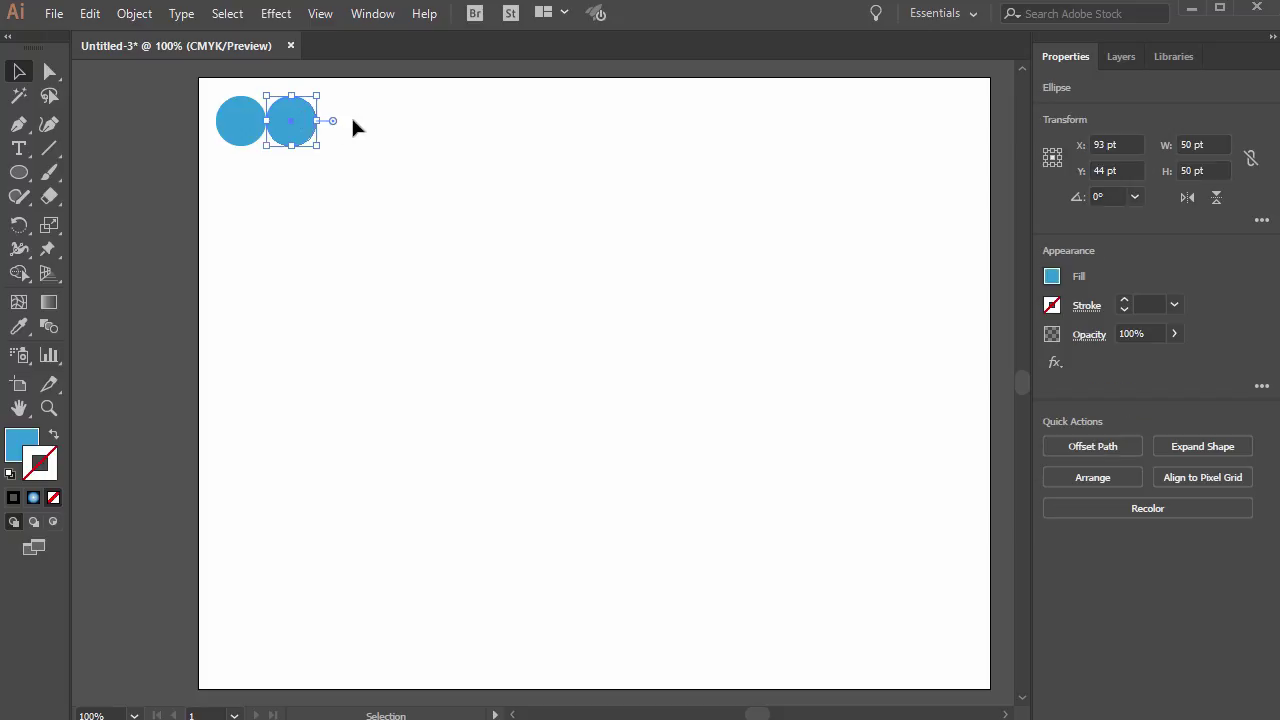
{"action": "key", "text": "a"}
{"action": "key", "text": "ctrl+d"}
{"action": "key", "text": "ctrl+d"}
{"action": "key", "text": "ctrl+d"}
{"action": "key", "text": "ctrl+d"}
{"action": "key", "text": "ctrl+d"}
{"action": "key", "text": "ctrl+d"}
{"action": "key", "text": "ctrl+d"}
{"action": "key", "text": "ctrl+d"}
{"action": "key", "text": "ctrl+d"}
{"action": "key", "text": "ctrl+d"}
{"action": "key", "text": "ctrl+d"}
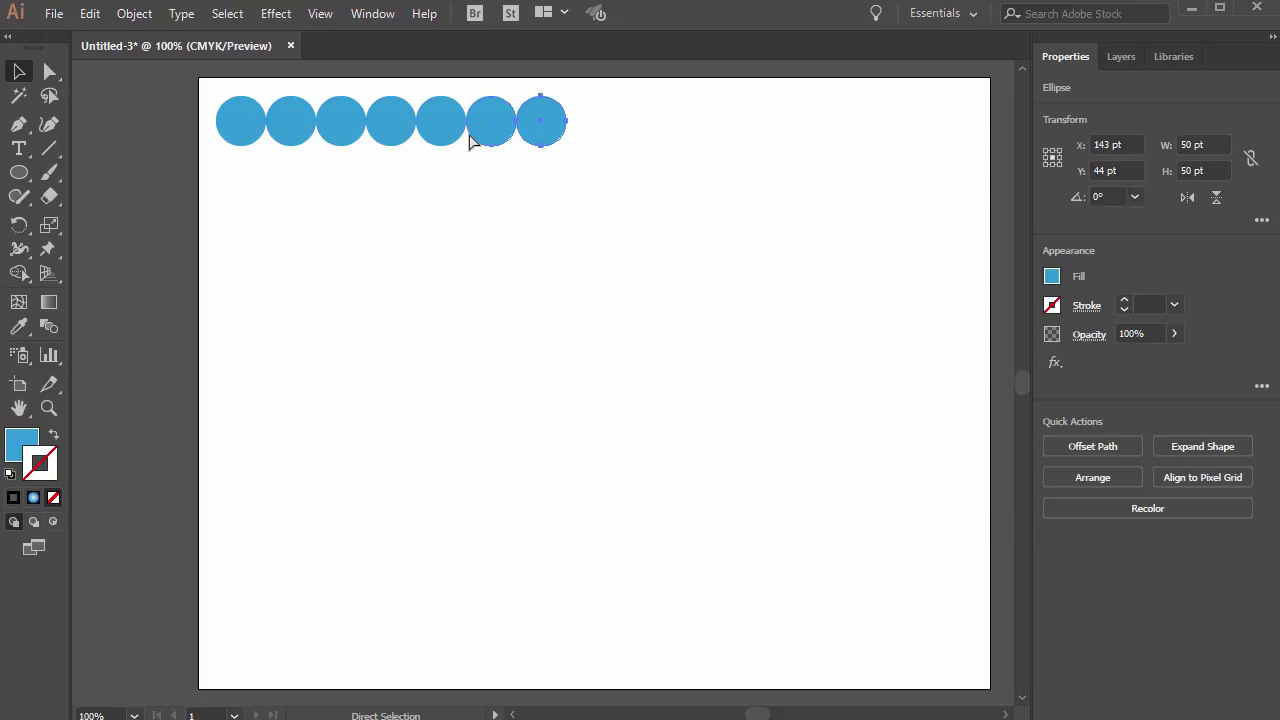
{"action": "key", "text": "ctrl+d"}
{"action": "key", "text": "ctrl+d"}
{"action": "key", "text": "ctrl+d"}
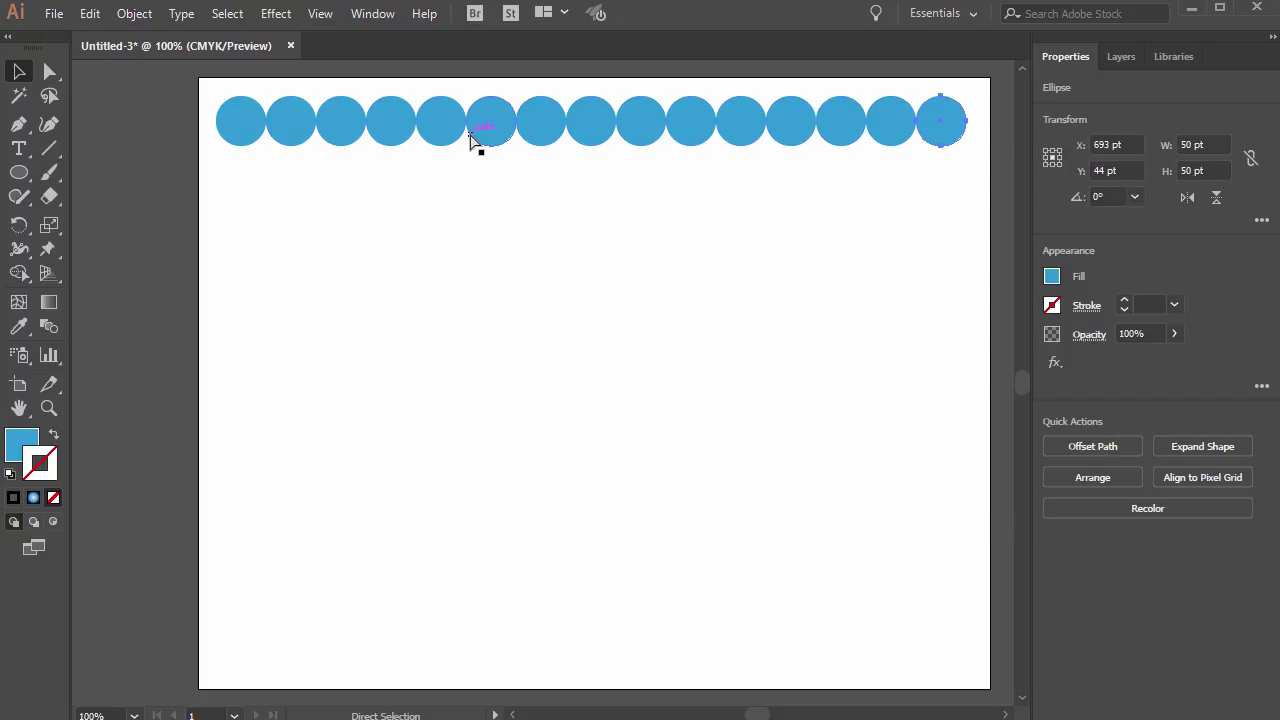
{"action": "key", "text": "v"}
{"action": "left_click_drag", "start_coordinate": [175, 83], "coordinate": [968, 310]}
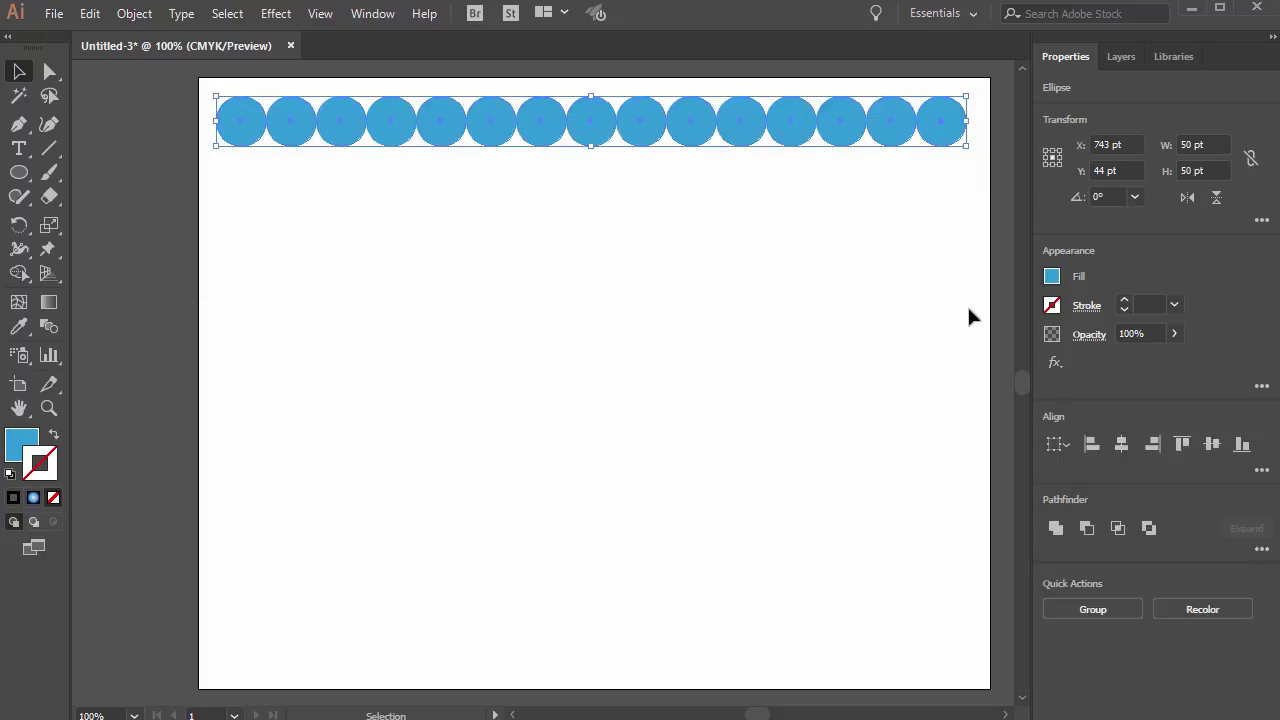
{"action": "left_click_drag", "start_coordinate": [447, 110], "coordinate": [449, 166]}
{"action": "key", "text": "ctrl+d"}
{"action": "key", "text": "ctrl+d"}
{"action": "key", "text": "ctrl+d"}
{"action": "key", "text": "ctrl+d"}
{"action": "key", "text": "ctrl+d"}
{"action": "key", "text": "ctrl+d"}
{"action": "key", "text": "ctrl+d"}
{"action": "key", "text": "ctrl+d"}
{"action": "key", "text": "ctrl+d"}
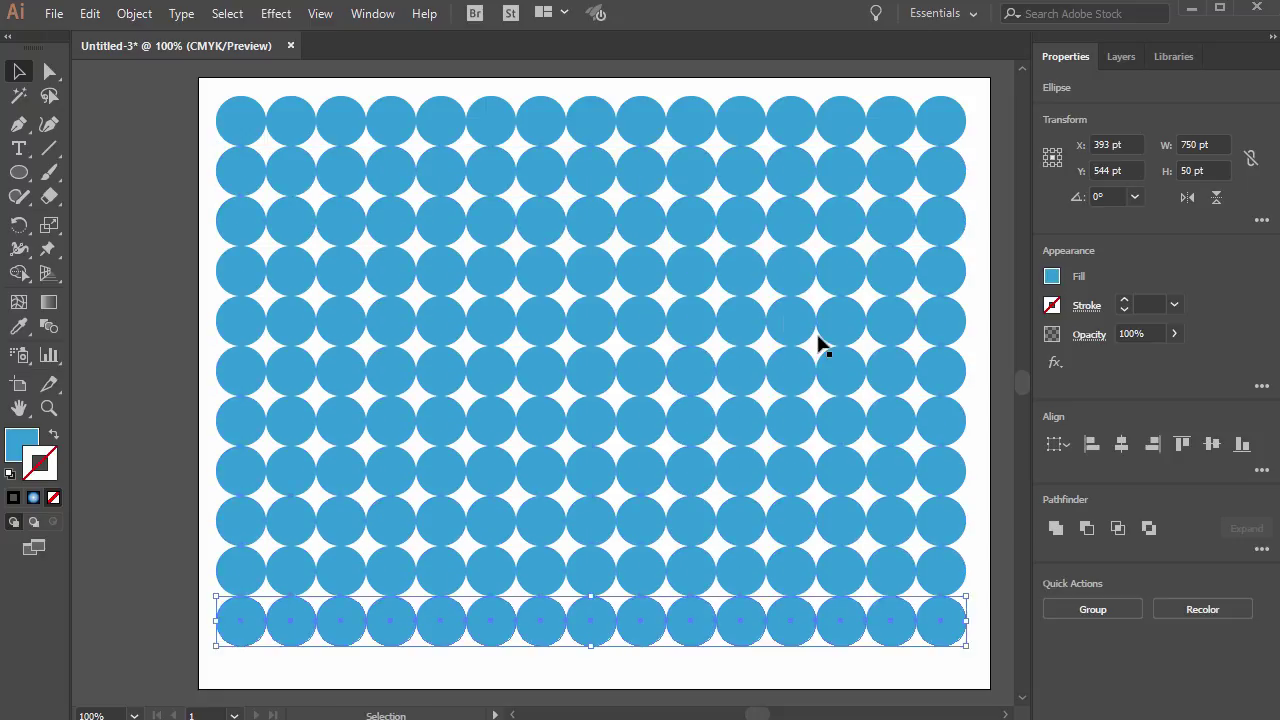
{"action": "left_click_drag", "start_coordinate": [171, 79], "coordinate": [985, 680]}
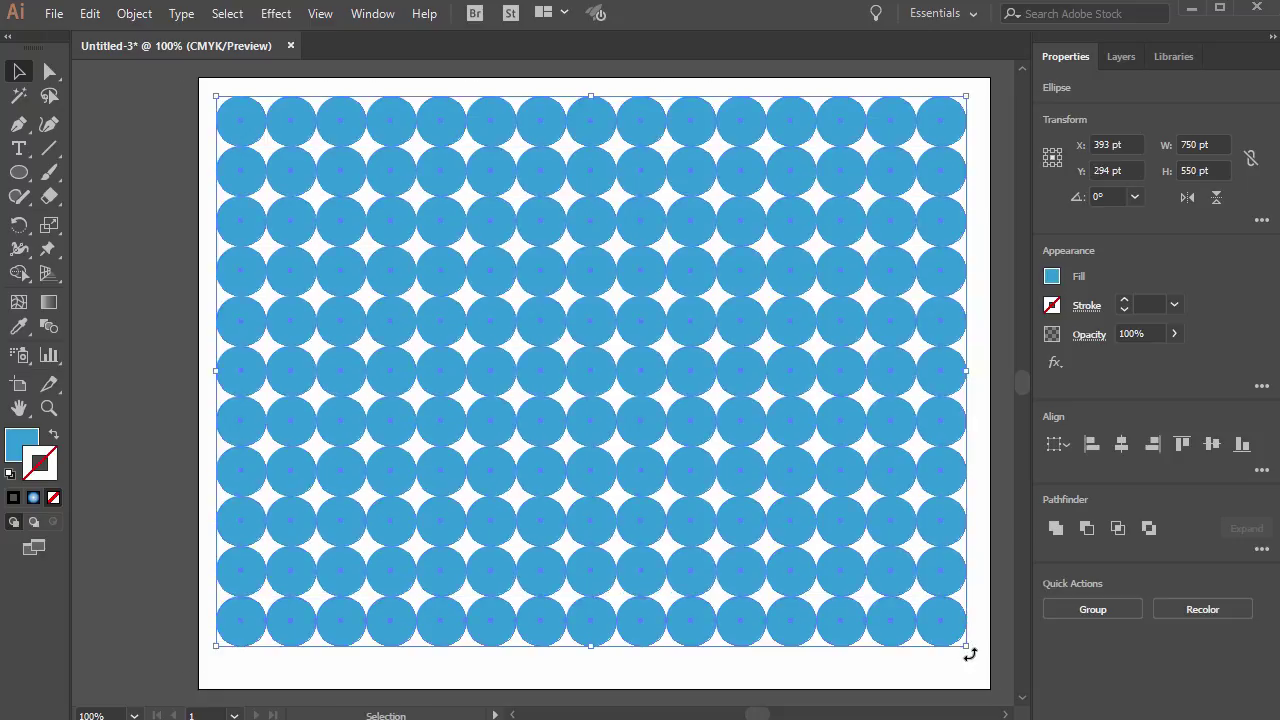
{"action": "key", "text": "Delete"}
{"action": "left_click", "coordinate": [19, 172]}
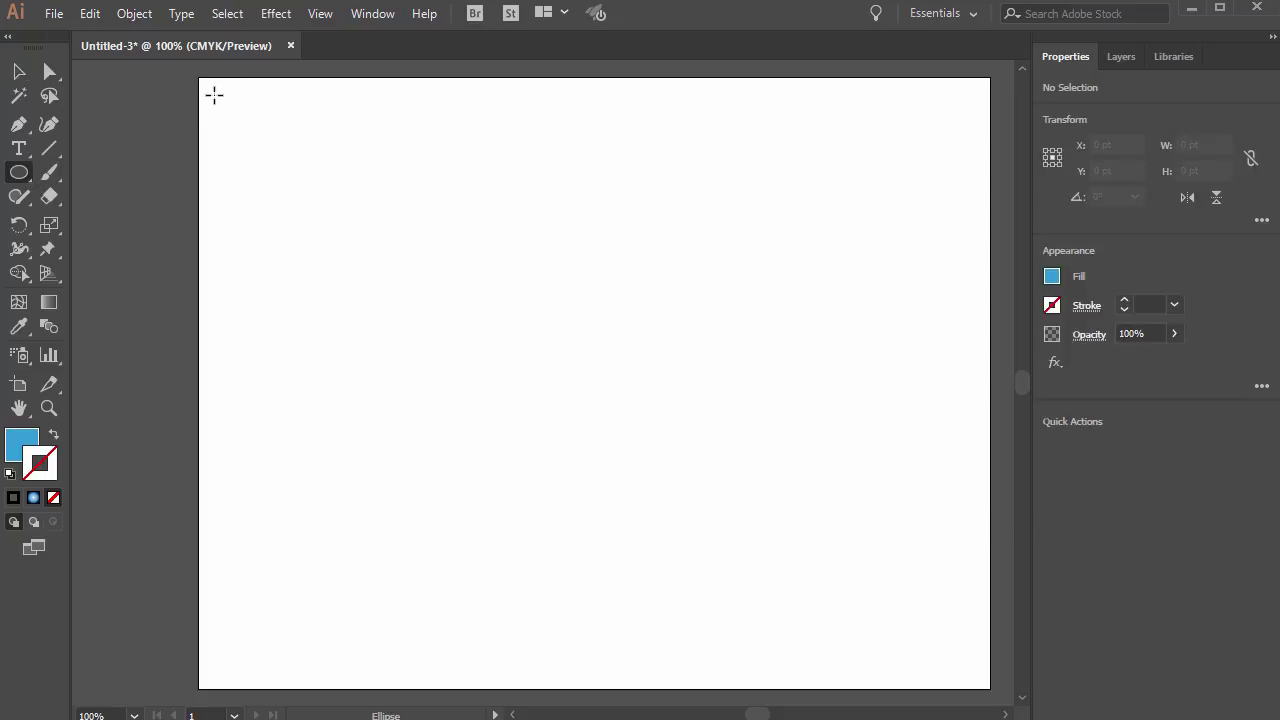
- Draw a small blue circle at the artboard's top-left
{"action": "left_click_drag", "start_coordinate": [214, 95], "coordinate": [252, 139]}
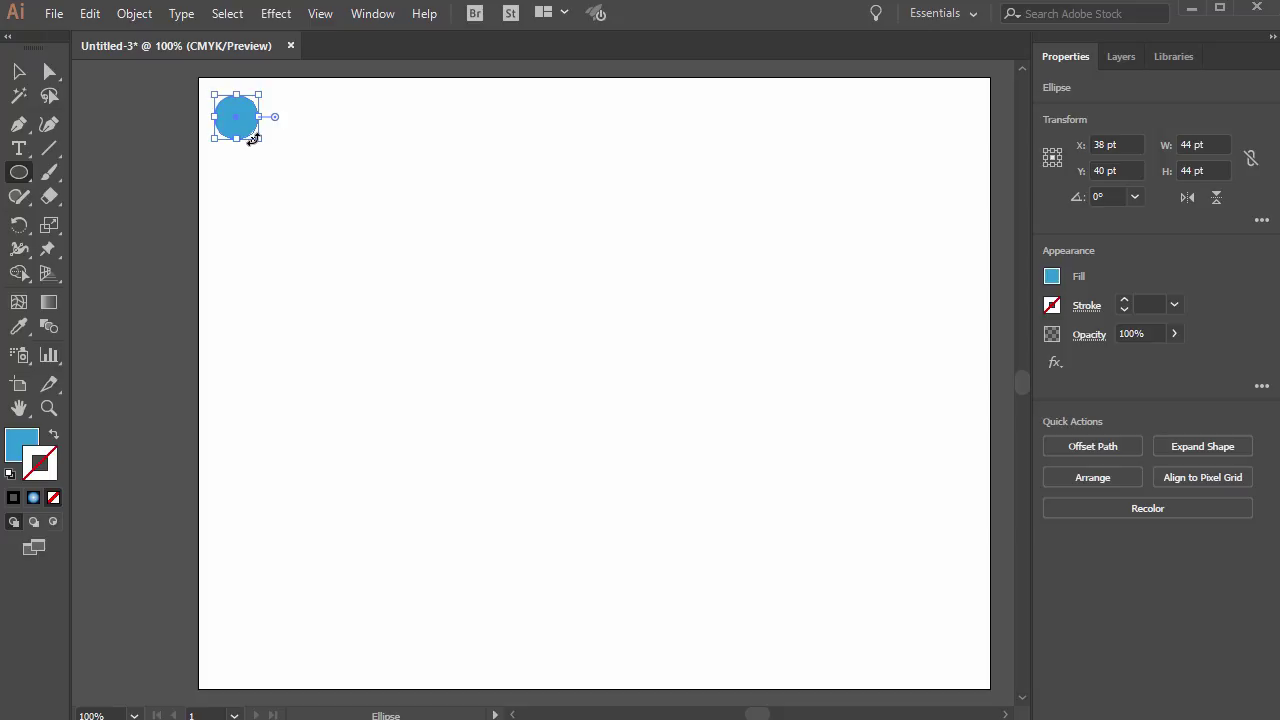
{"action": "left_click", "coordinate": [134, 14]}
{"action": "mouse_move", "coordinate": [250, 36]}
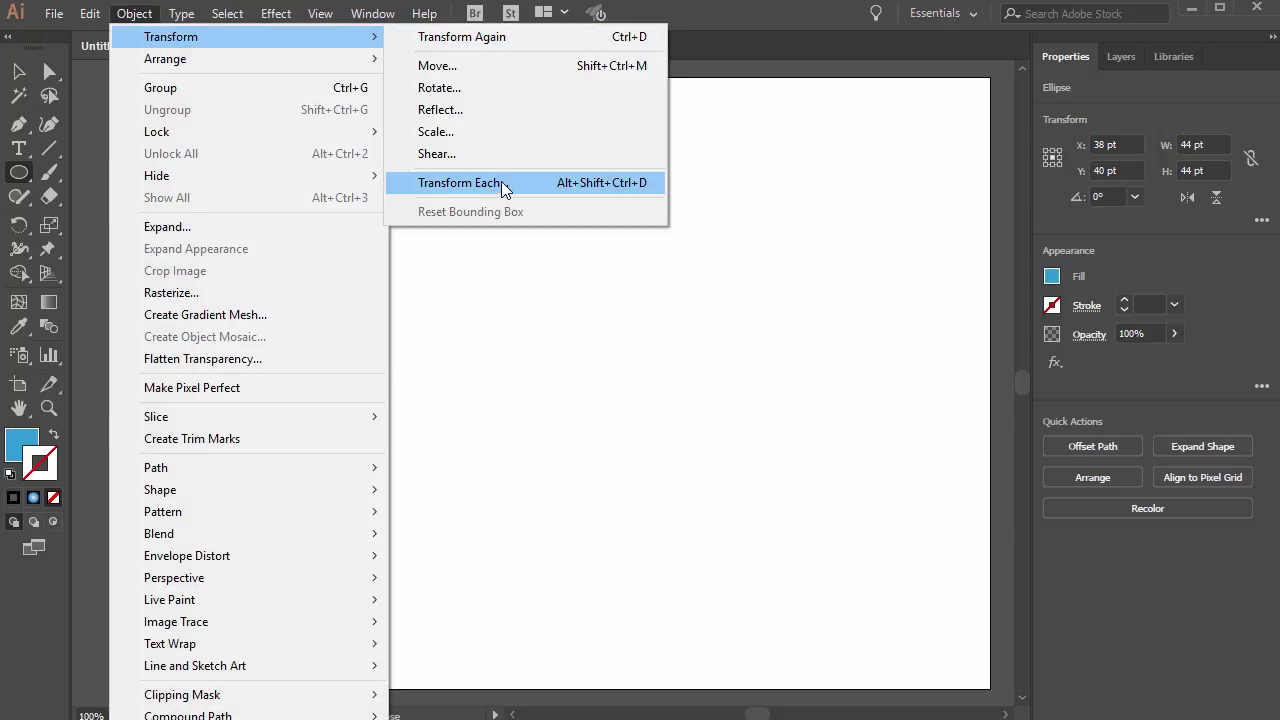
{"action": "left_click", "coordinate": [719, 37]}
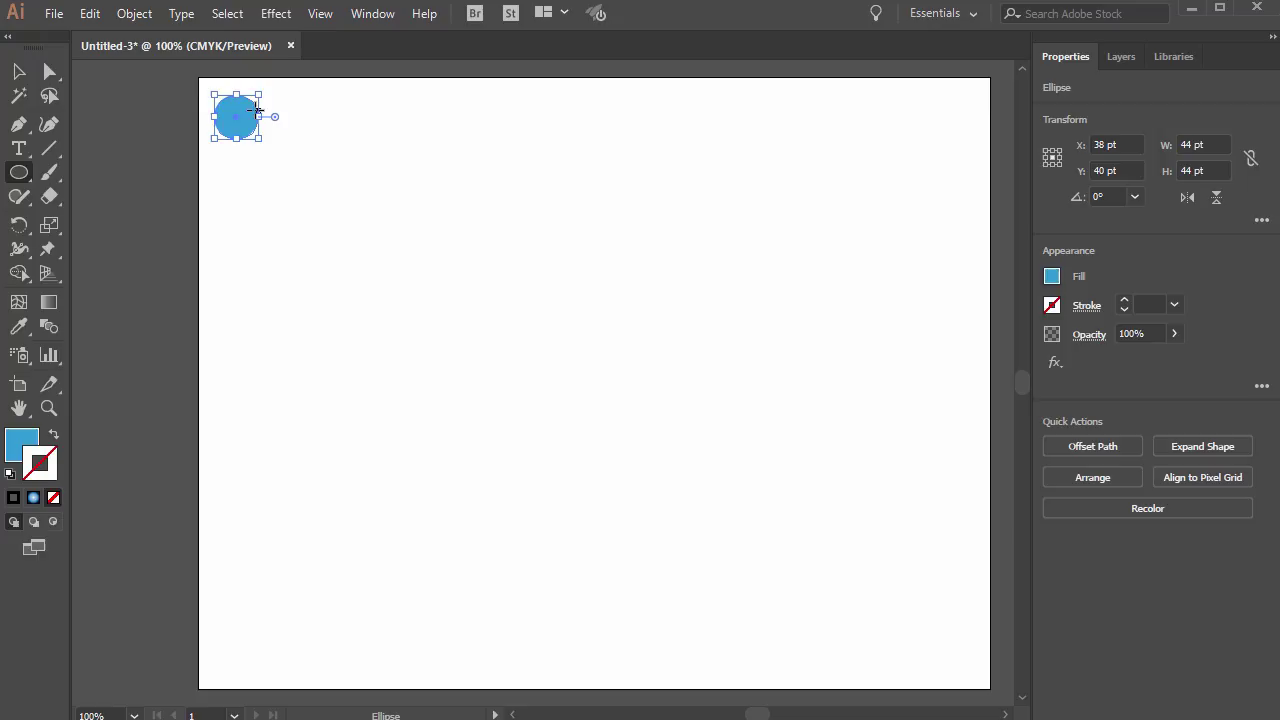
- Try Transform Each with 49% vertical scale and a 37 pt move, cancel, and delete the circle
{"action": "left_click", "coordinate": [136, 14]}
{"action": "mouse_move", "coordinate": [160, 37]}
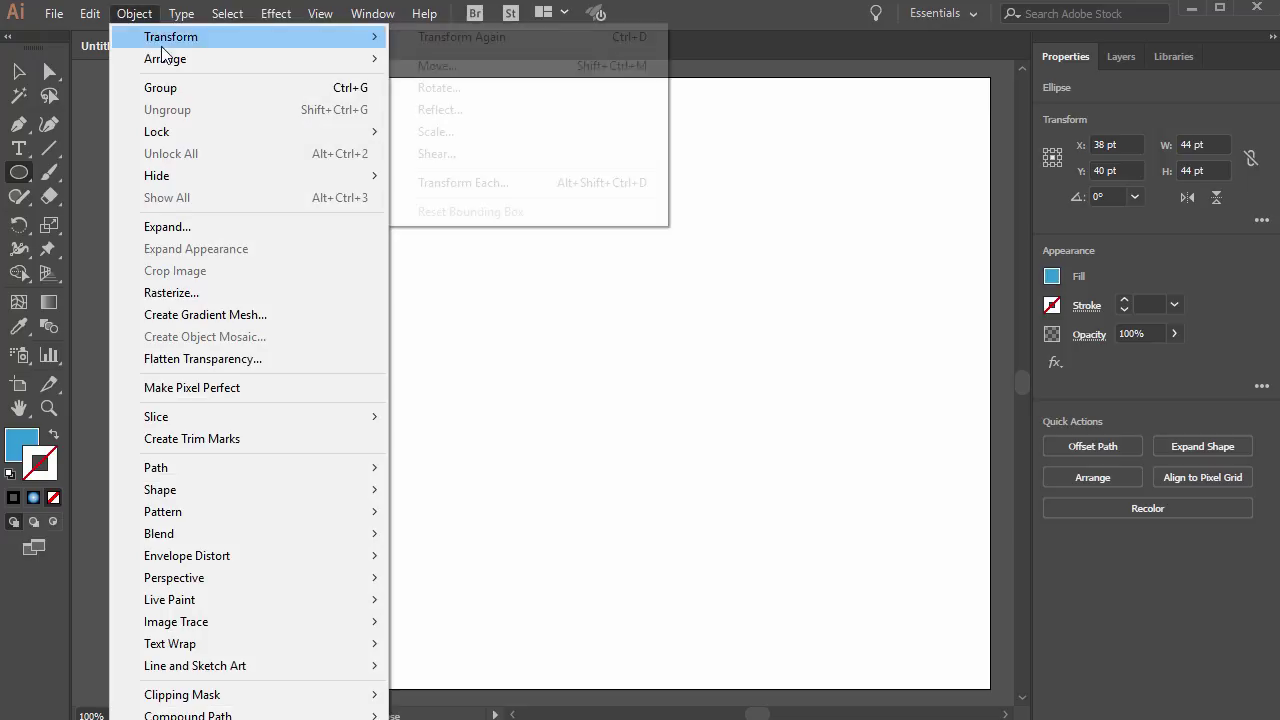
{"action": "left_click", "coordinate": [487, 182]}
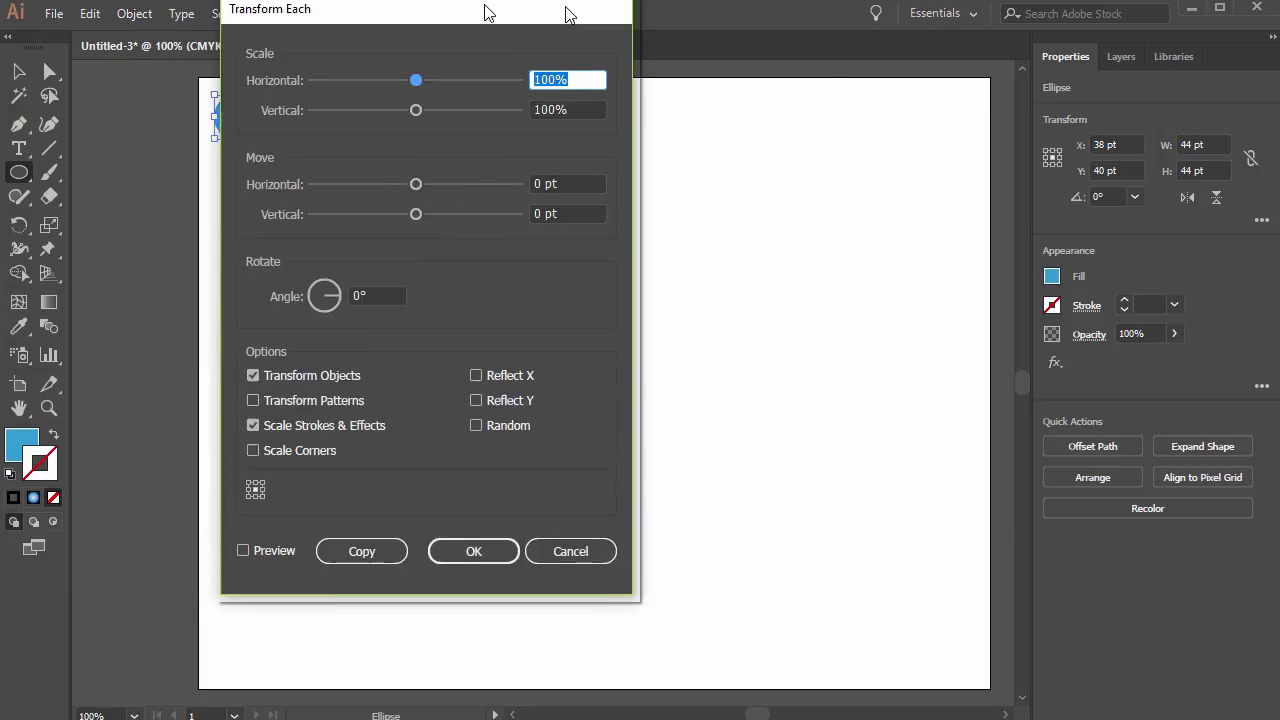
{"action": "left_click_drag", "start_coordinate": [486, 11], "coordinate": [635, 86]}
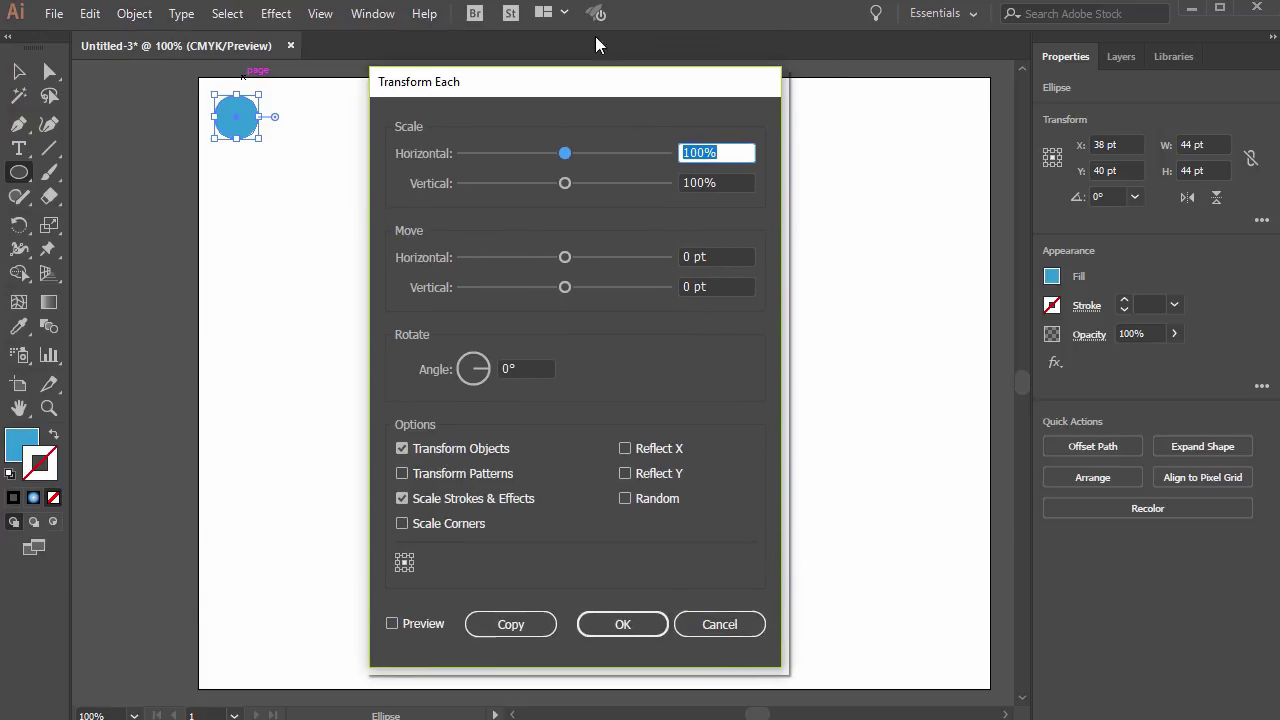
{"action": "left_click_drag", "start_coordinate": [546, 96], "coordinate": [529, 85]}
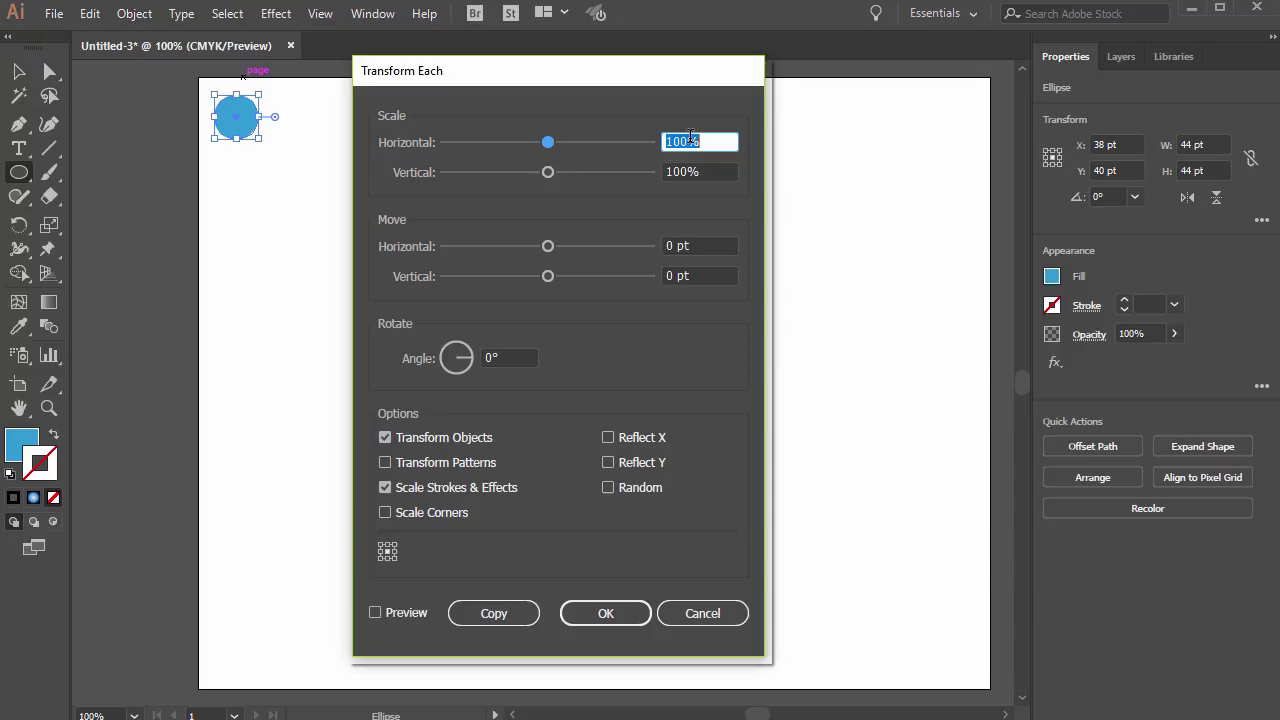
{"action": "left_click_drag", "start_coordinate": [547, 142], "coordinate": [518, 143]}
{"action": "left_click", "coordinate": [495, 172]}
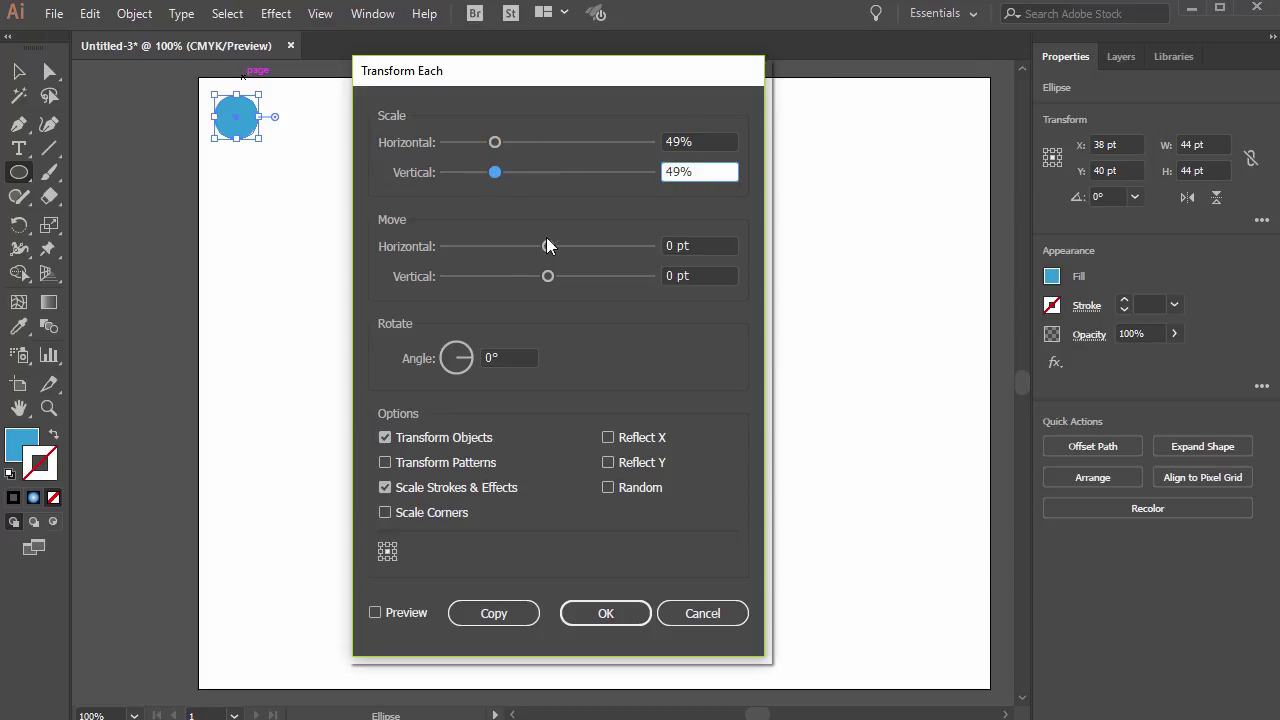
{"action": "left_click_drag", "start_coordinate": [547, 246], "coordinate": [585, 253]}
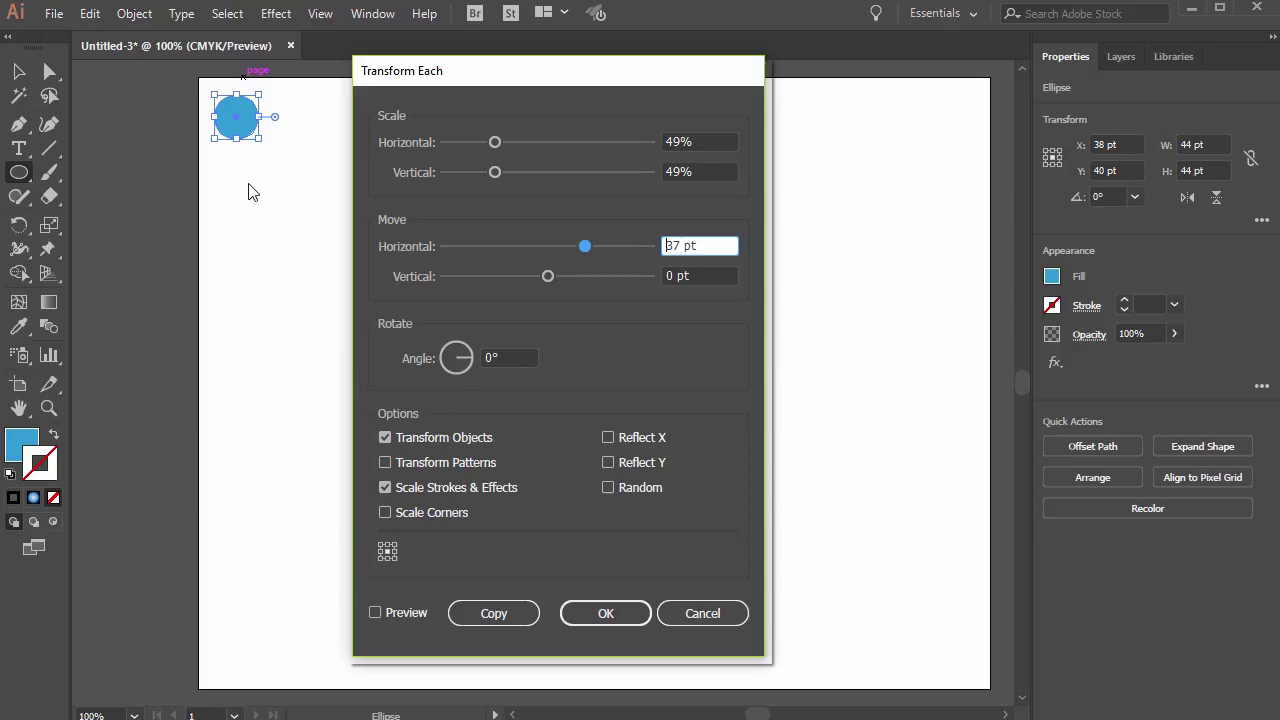
{"action": "key", "text": "Escape"}
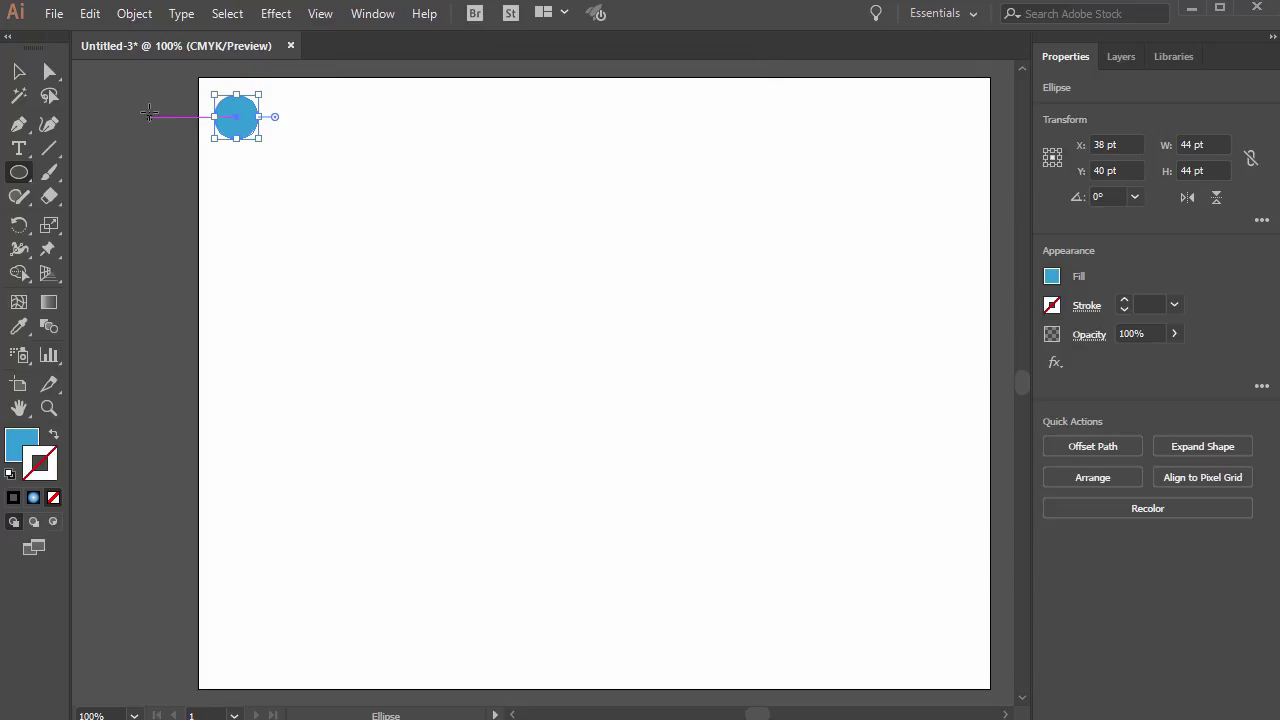
{"action": "key", "text": "Delete"}
- Draw a small blue star near the artboard's top-left
{"action": "left_click", "coordinate": [19, 172]}
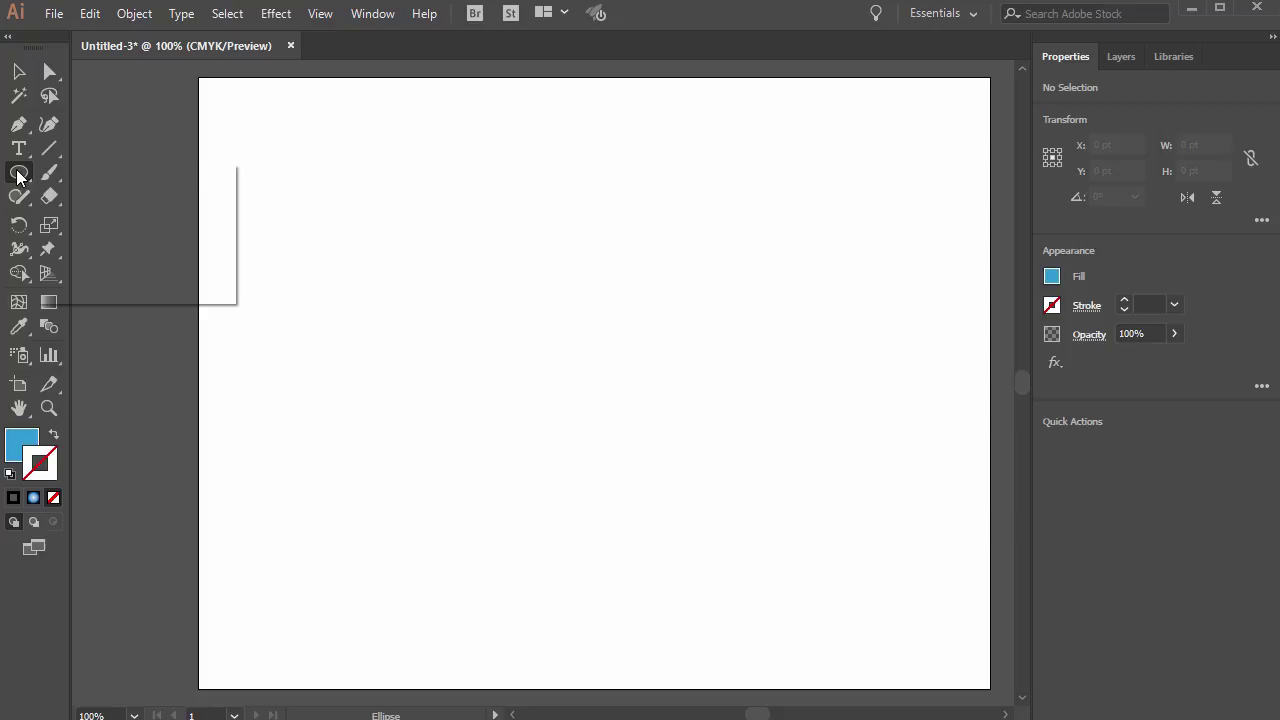
{"action": "left_click", "coordinate": [104, 268]}
{"action": "left_click_drag", "start_coordinate": [240, 123], "coordinate": [256, 143]}
- In Transform Each, set angle 30°, horizontal move 40 pt and scale 100%, with preview on
{"action": "left_click", "coordinate": [134, 13]}
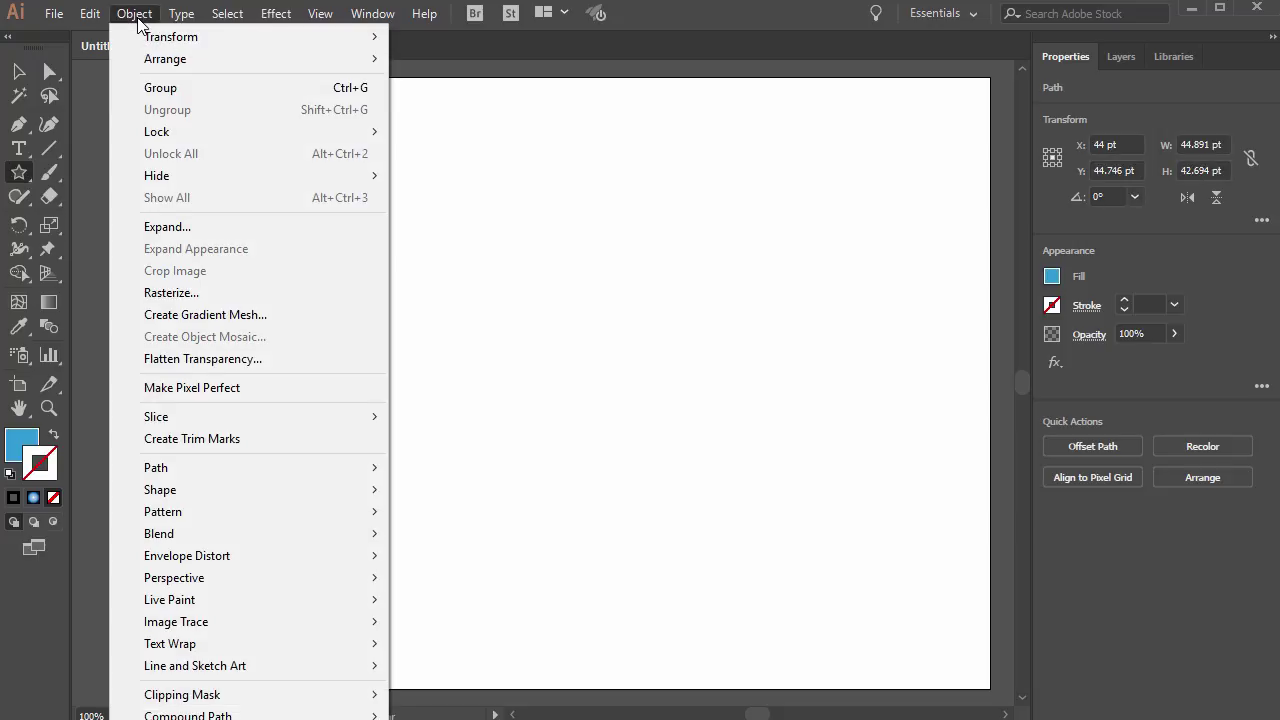
{"action": "mouse_move", "coordinate": [140, 37]}
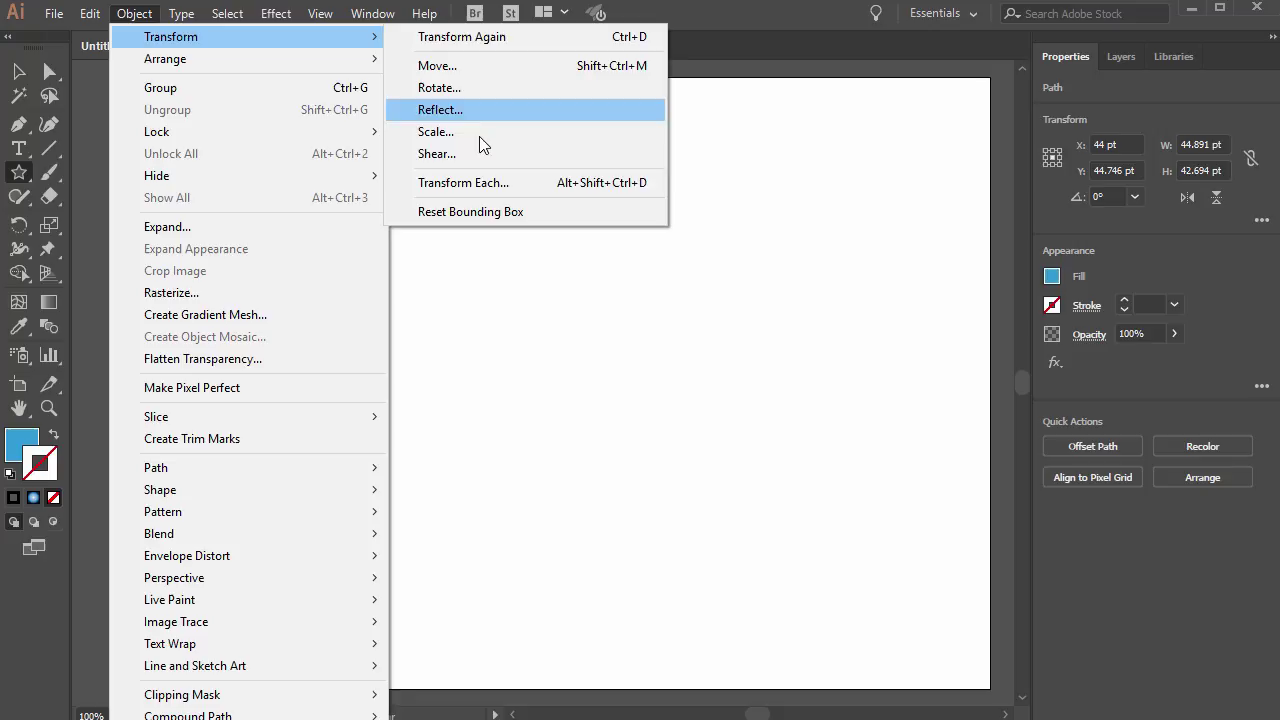
{"action": "left_click", "coordinate": [466, 184]}
{"action": "left_click_drag", "start_coordinate": [535, 73], "coordinate": [593, 103]}
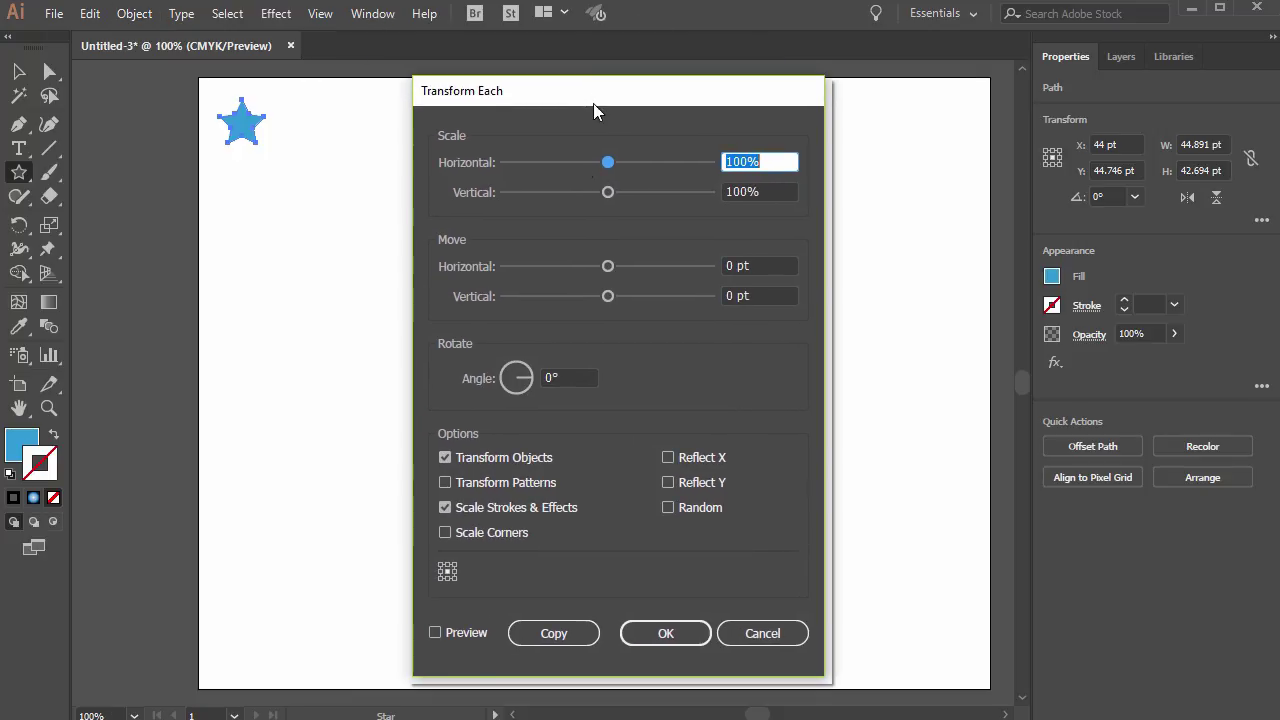
{"action": "left_click_drag", "start_coordinate": [529, 381], "coordinate": [513, 380]}
{"action": "type", "text": "30"}
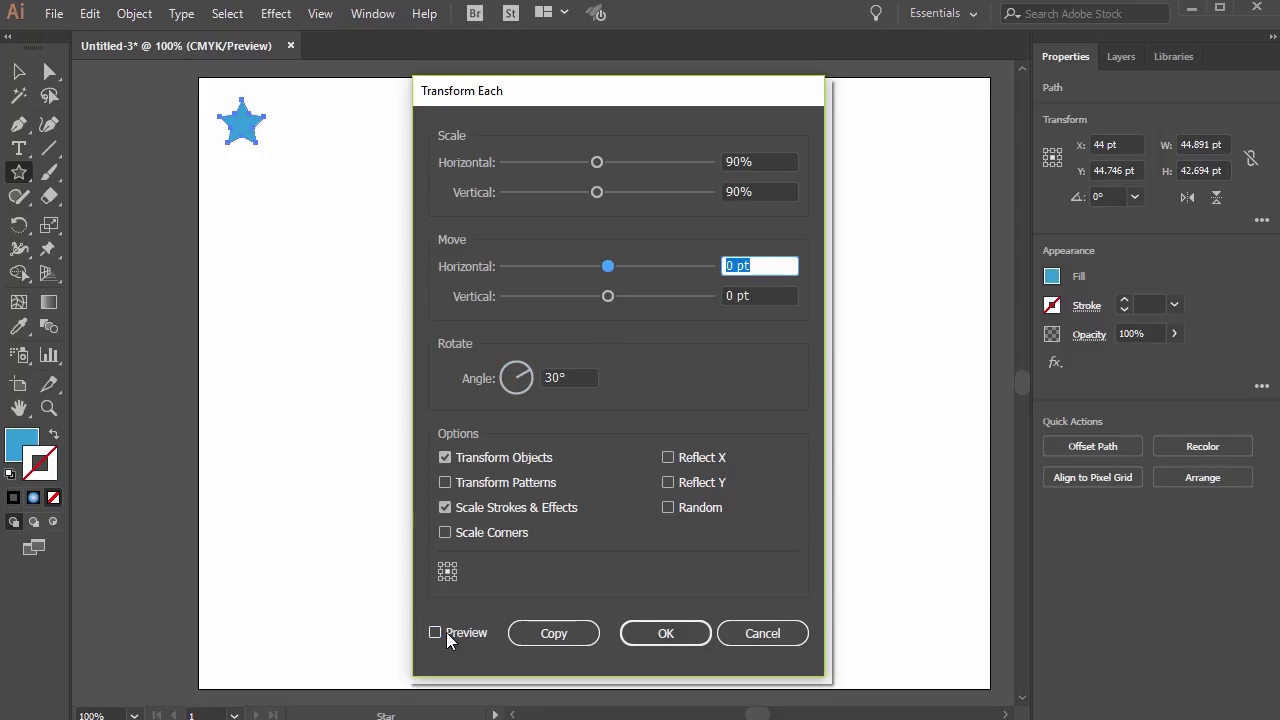
{"action": "left_click", "coordinate": [446, 632]}
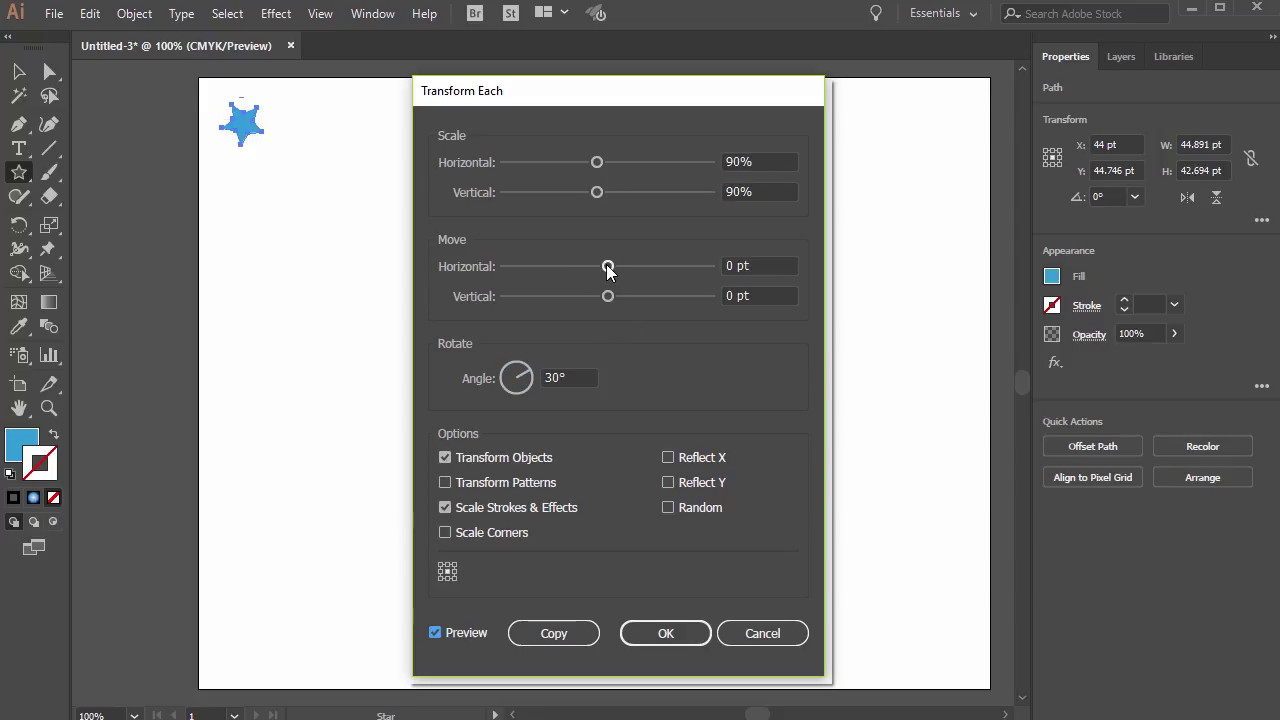
{"action": "left_click_drag", "start_coordinate": [608, 268], "coordinate": [649, 268]}
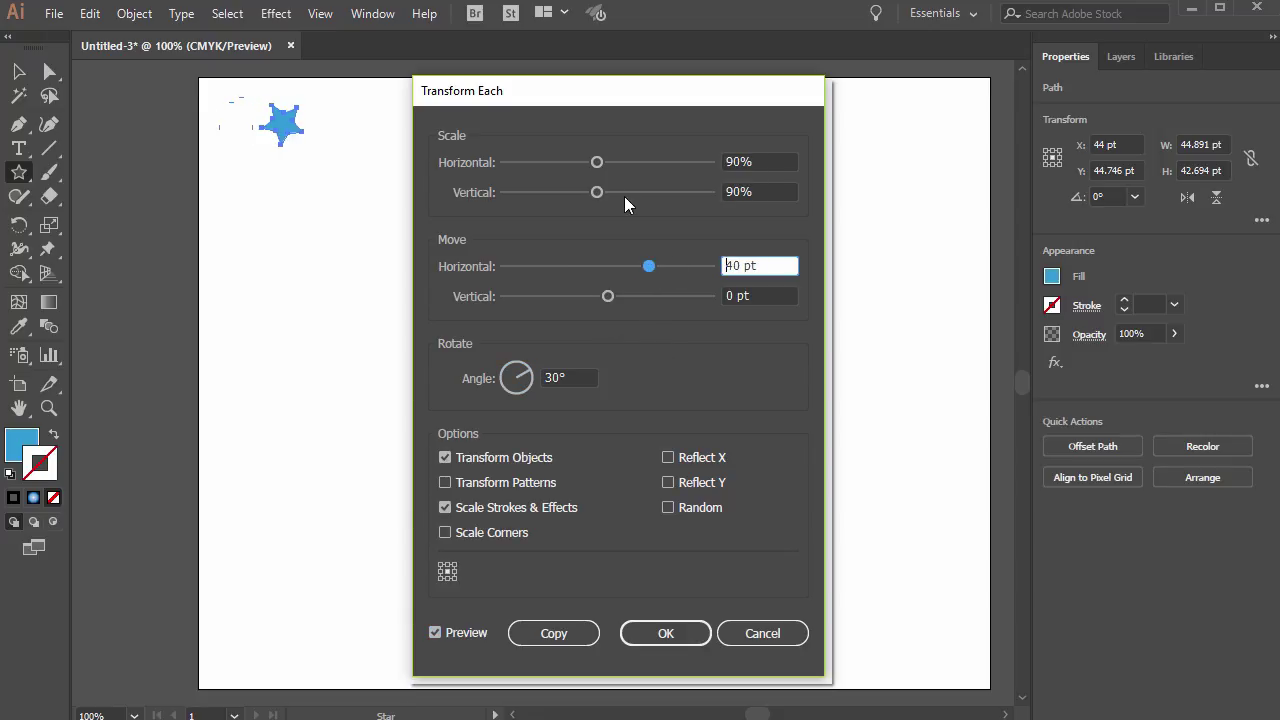
{"action": "left_click", "coordinate": [745, 161]}
{"action": "type", "text": "100"}
{"action": "key", "text": "Tab"}
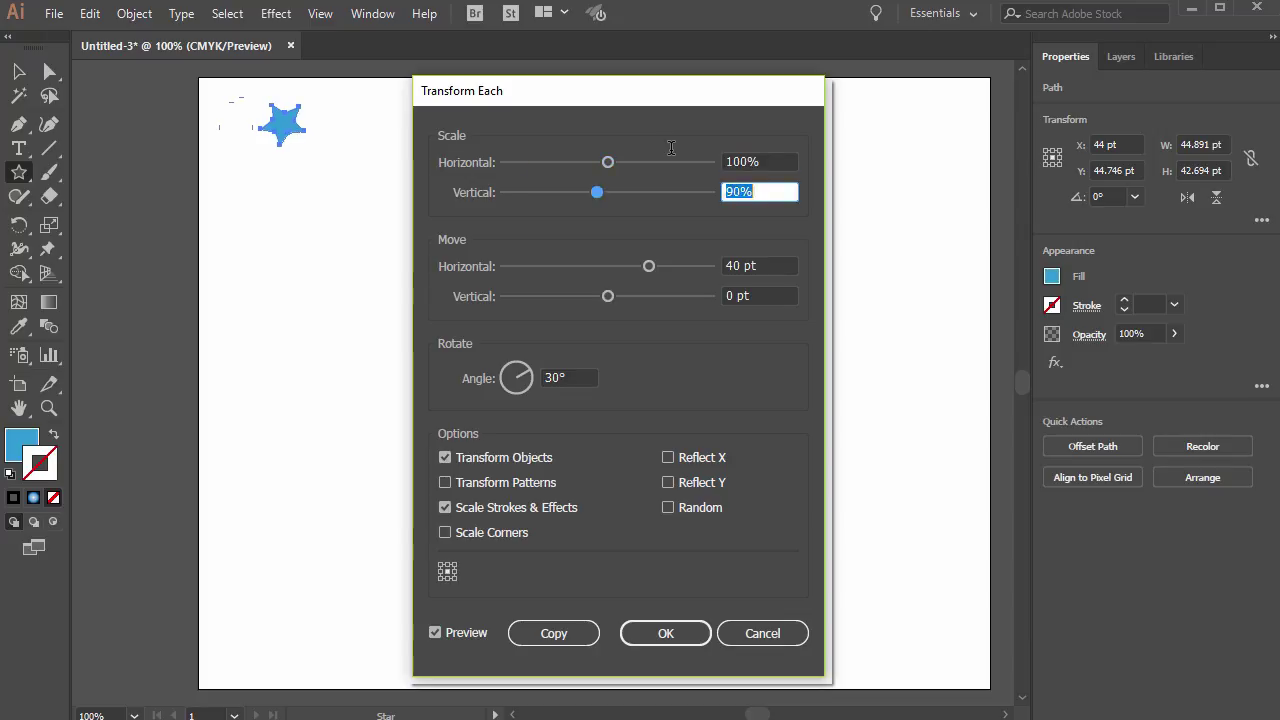
{"action": "type", "text": "100"}
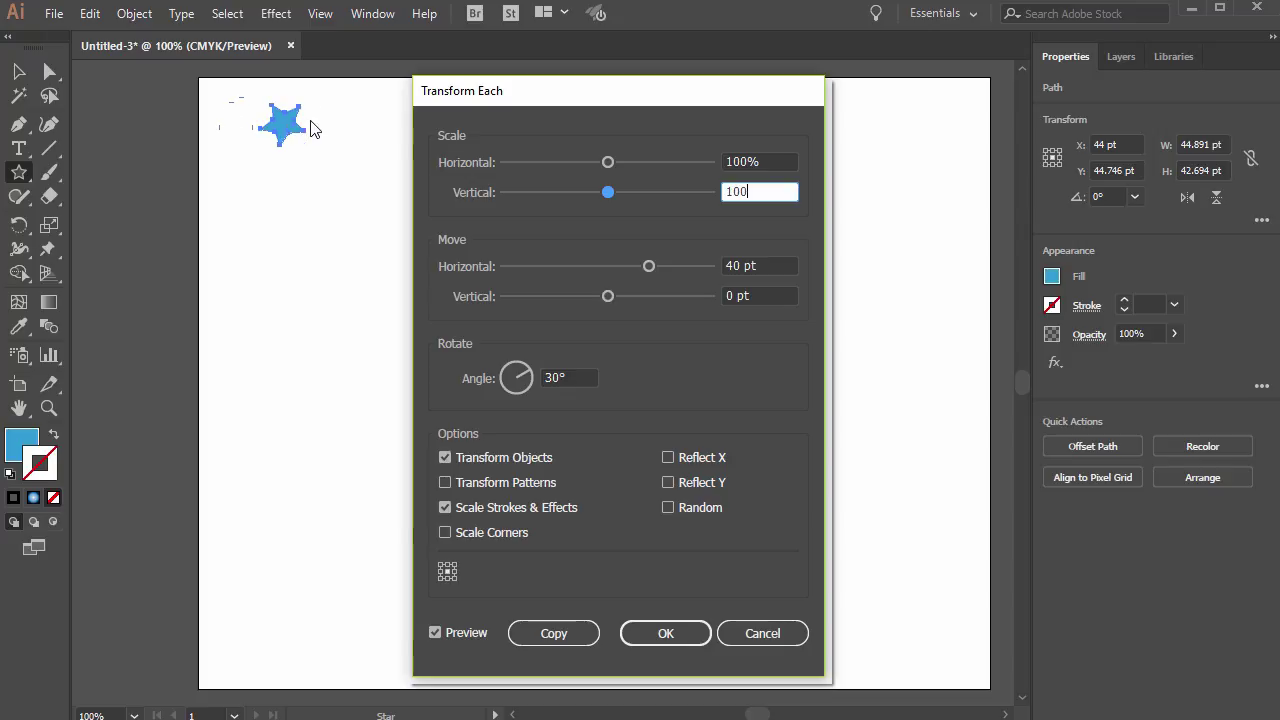
- Make the 30°-rotated star copy and repeat it with Ctrl+D across the top
{"action": "left_click", "coordinate": [553, 633]}
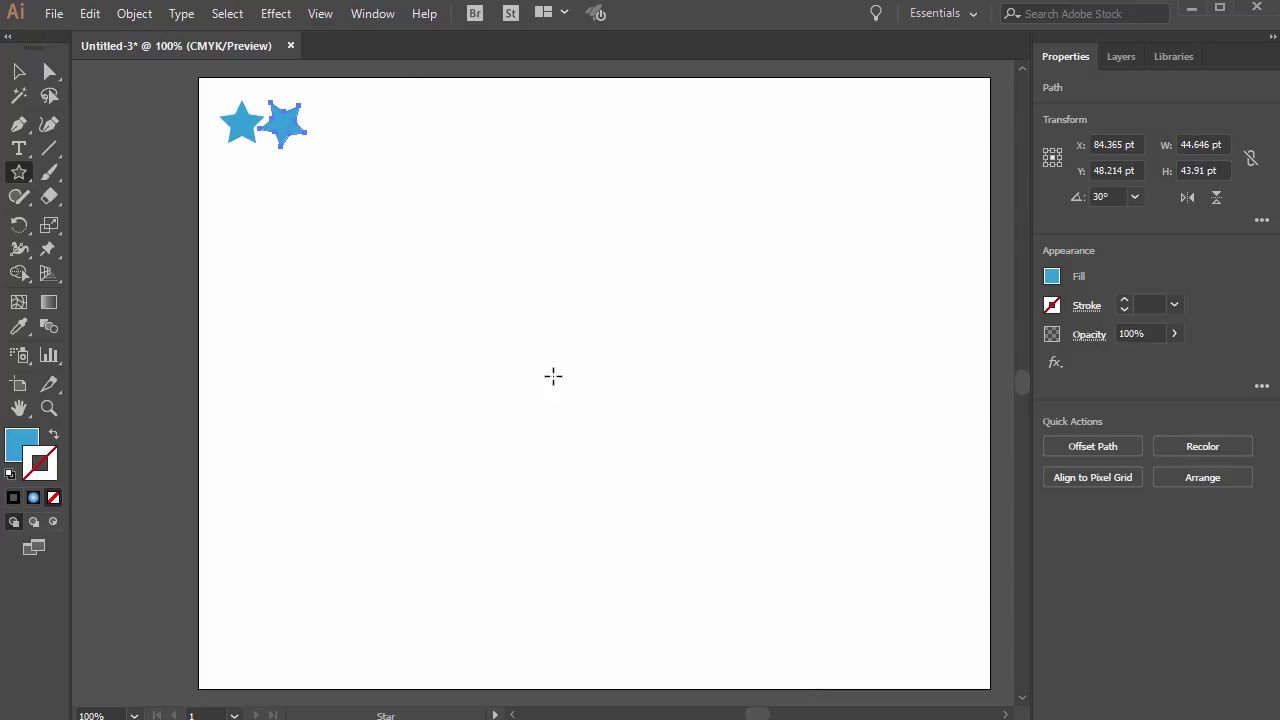
{"action": "key", "text": "ctrl"}
{"action": "key", "text": "ctrl+d"}
{"action": "key", "text": "ctrl+d"}
{"action": "key", "text": "ctrl+d"}
{"action": "key", "text": "ctrl+d"}
{"action": "key", "text": "ctrl+d"}
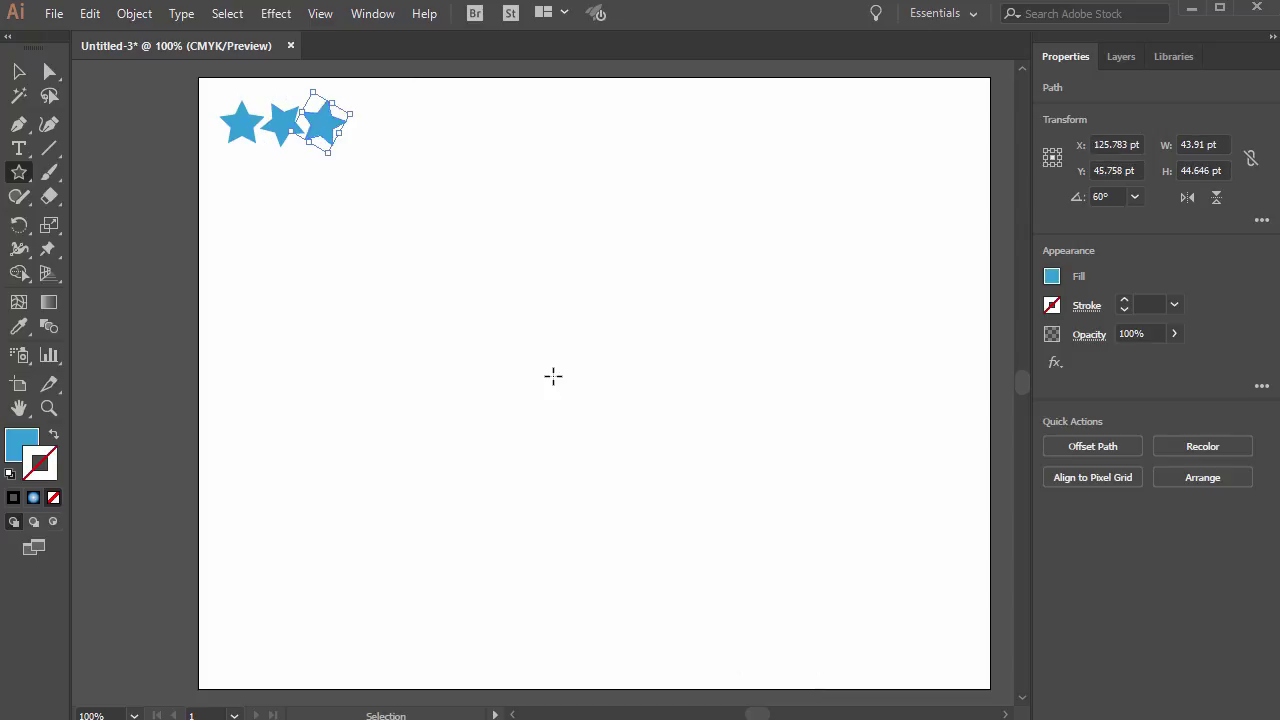
{"action": "key", "text": "ctrl+d"}
{"action": "key", "text": "ctrl+d"}
{"action": "key", "text": "ctrl+d"}
{"action": "key", "text": "ctrl+d"}
{"action": "key", "text": "ctrl+d"}
{"action": "key", "text": "ctrl+d"}
{"action": "key", "text": "ctrl+d"}
{"action": "key", "text": "ctrl+d"}
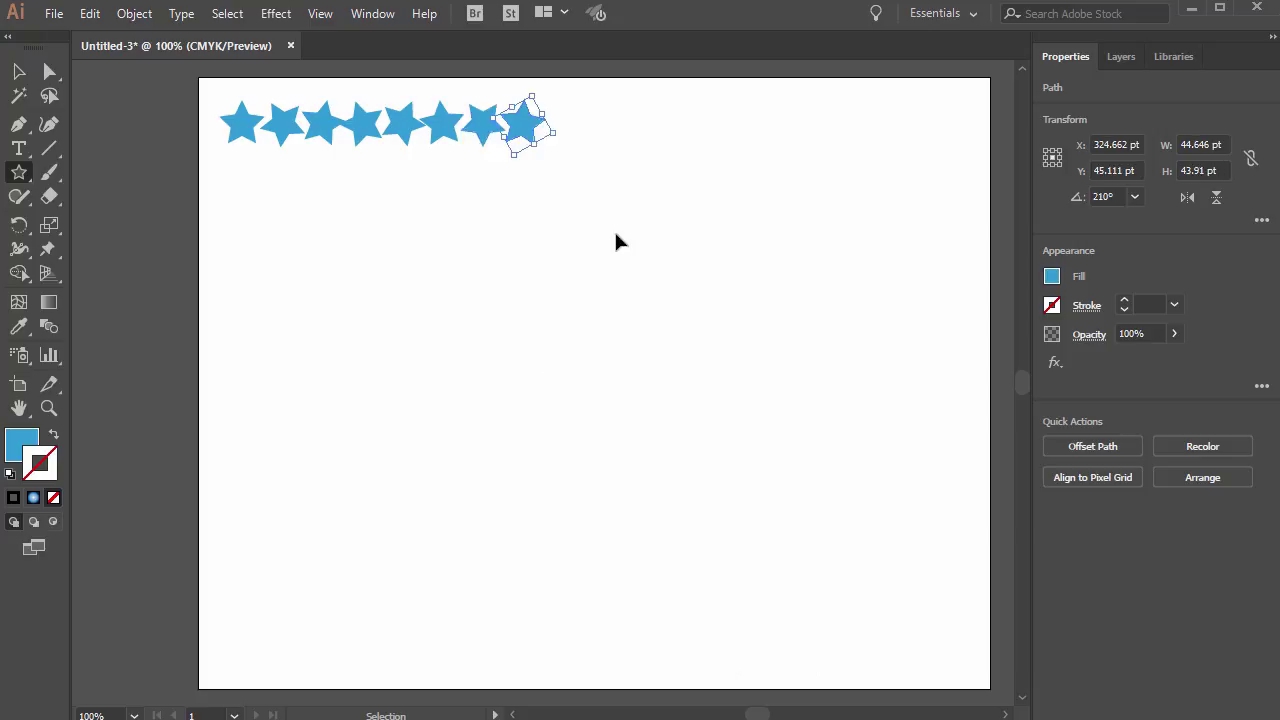
{"action": "key", "text": "ctrl+d"}
{"action": "key", "text": "ctrl+d"}
{"action": "key", "text": "ctrl+d"}
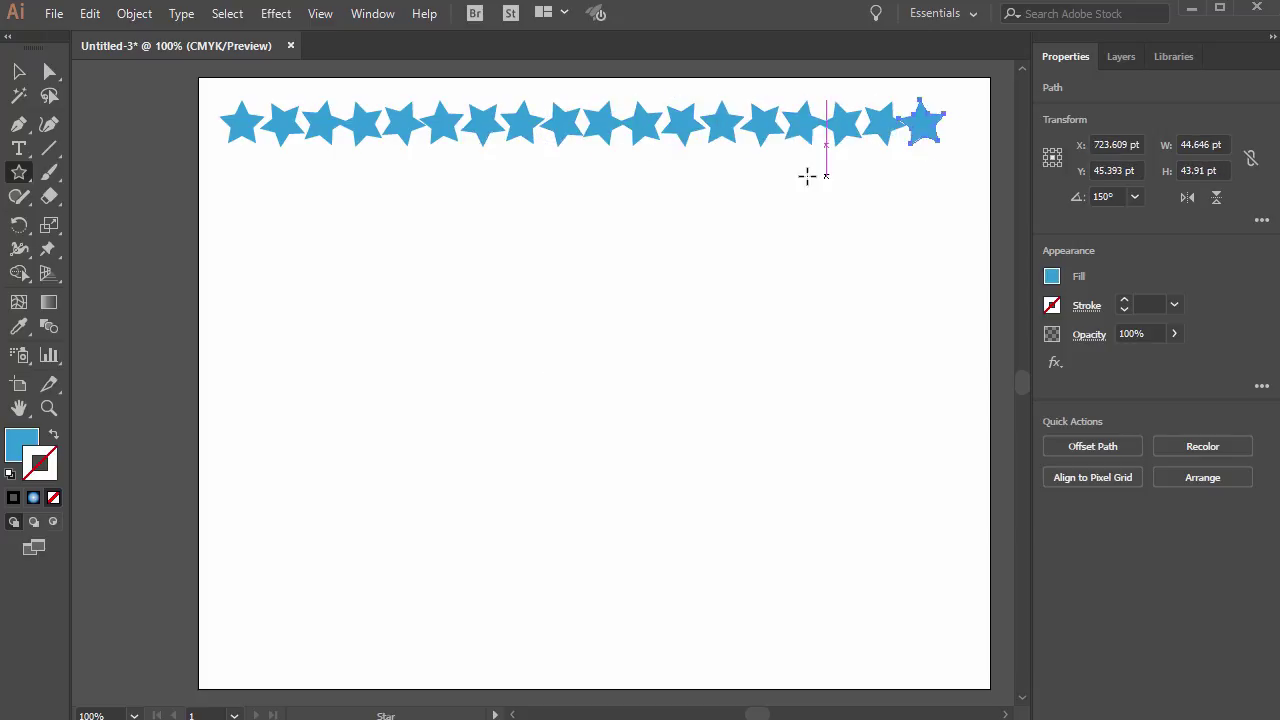
- Duplicate the star row just beneath the original and select both rows
{"action": "left_click", "coordinate": [18, 71]}
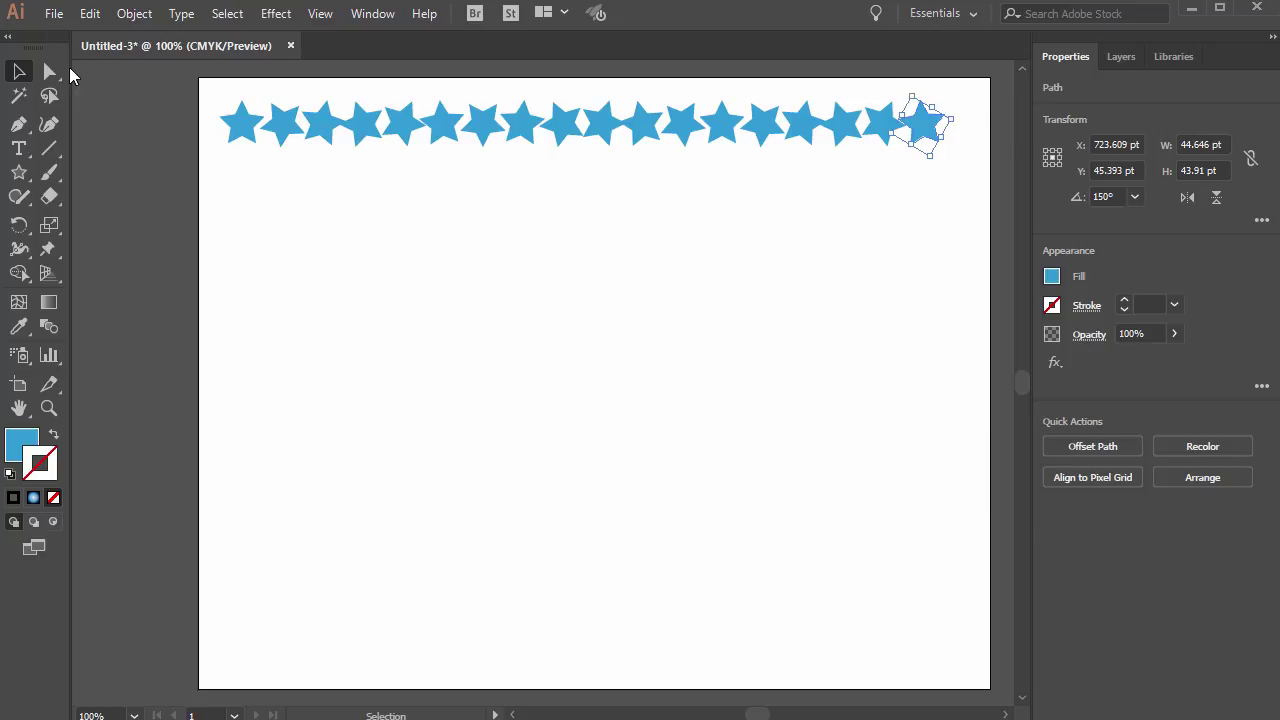
{"action": "left_click_drag", "start_coordinate": [186, 90], "coordinate": [970, 285]}
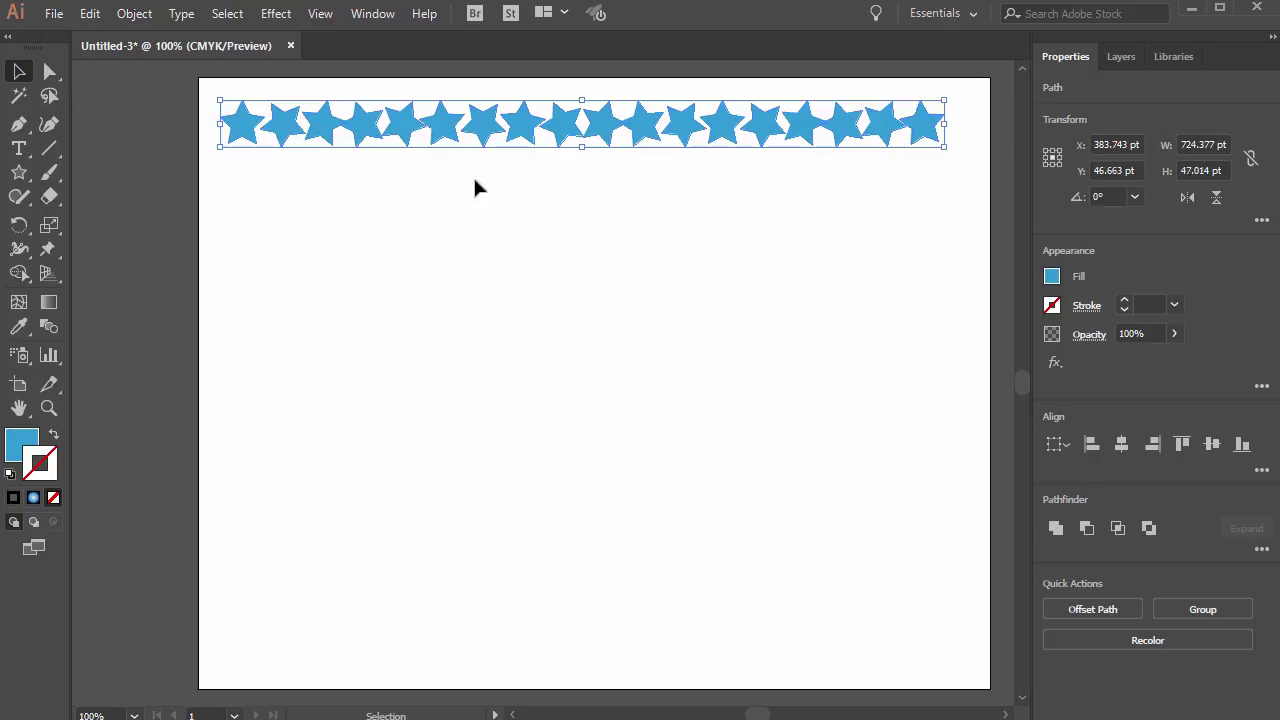
{"action": "left_click_drag", "start_coordinate": [383, 122], "coordinate": [385, 168]}
{"action": "left_click", "coordinate": [555, 377]}
{"action": "left_click_drag", "start_coordinate": [168, 104], "coordinate": [951, 368]}
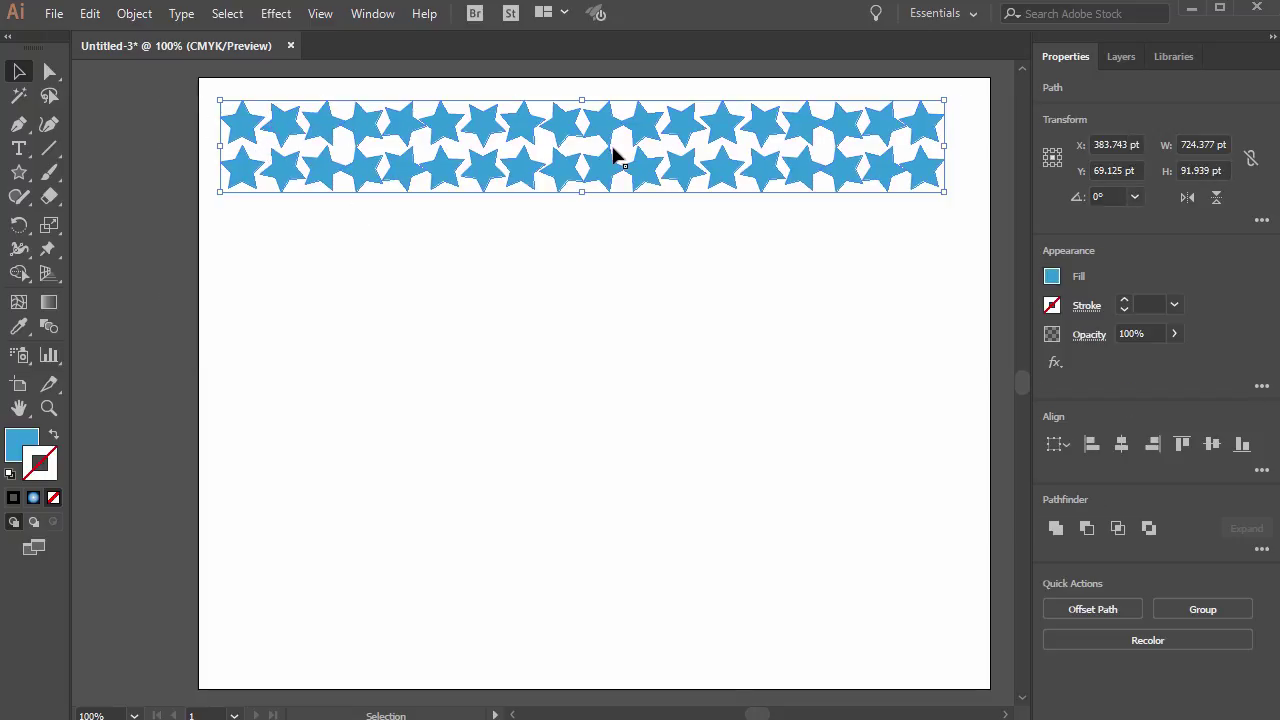
- Delete the star rows and draw a 45 pt blue circle at the page's top-left
{"action": "key", "text": "Delete"}
{"action": "left_click", "coordinate": [19, 172]}
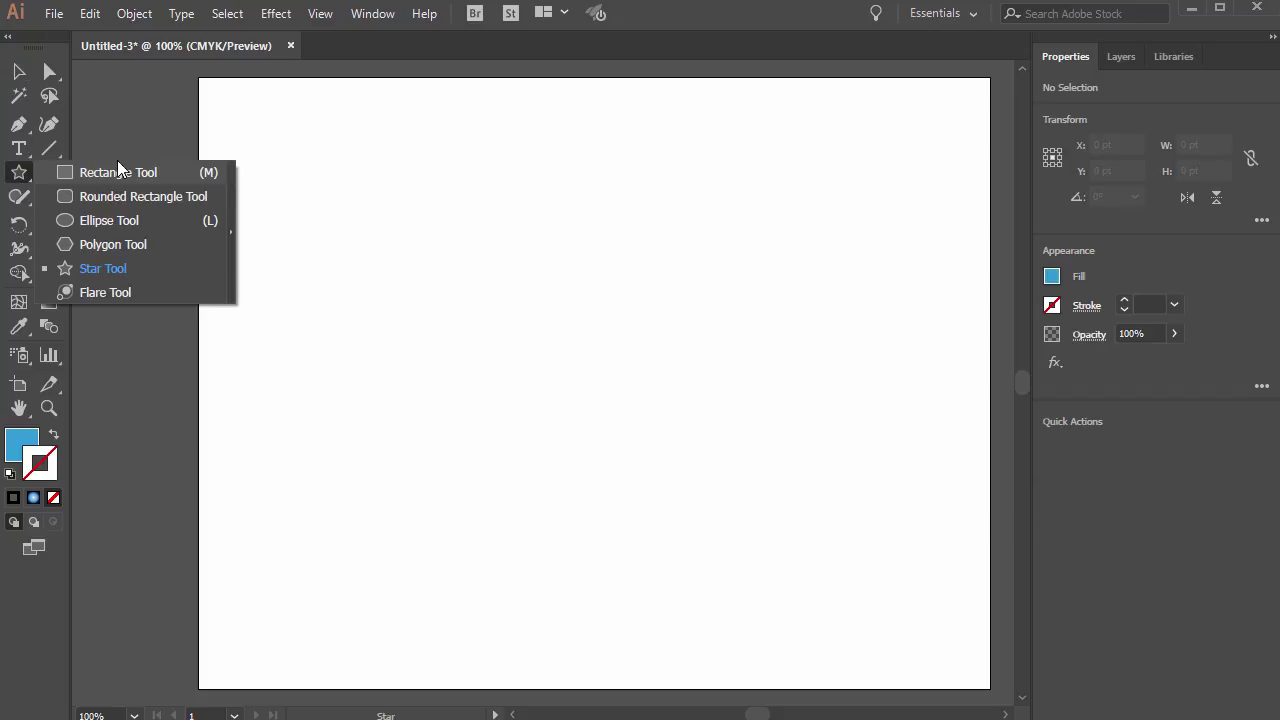
{"action": "left_click", "coordinate": [122, 221]}
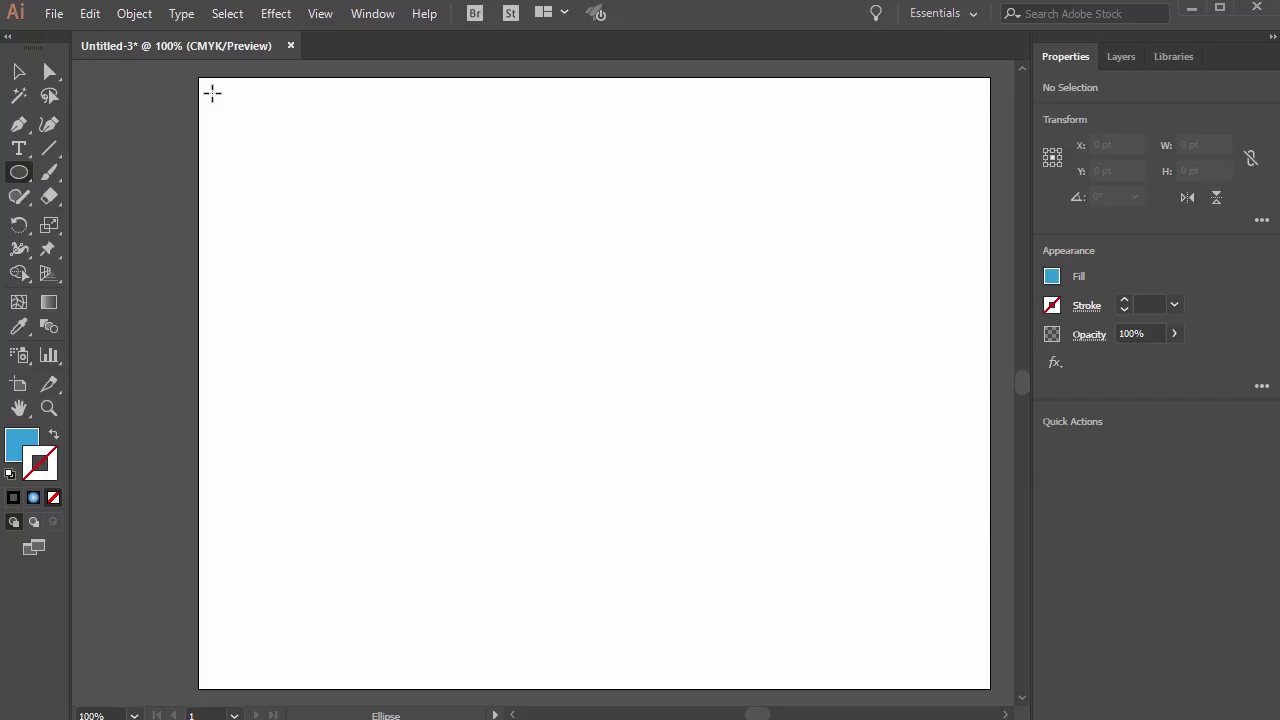
{"action": "left_click_drag", "start_coordinate": [210, 92], "coordinate": [300, 106]}
- Repeat the circle into a 17-circle row, copy it down to 13 rows, and select the grid
{"action": "left_click", "coordinate": [19, 71]}
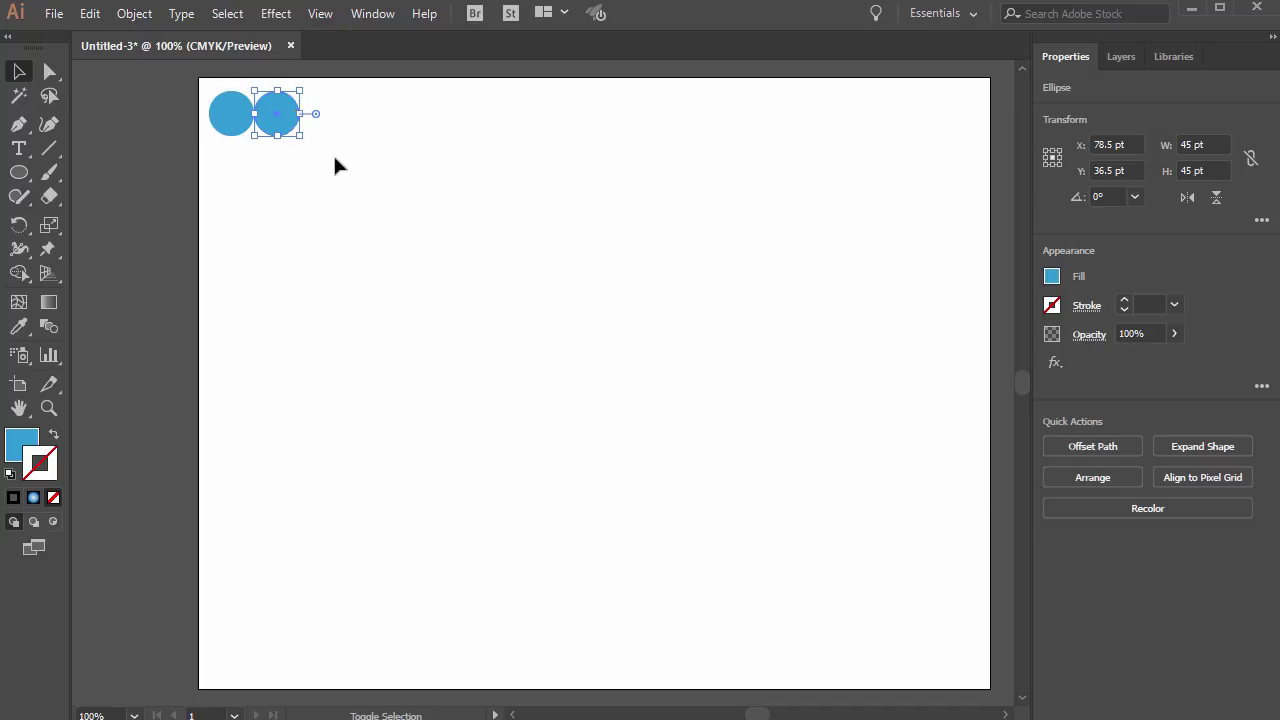
{"action": "key", "text": "ctrl+d"}
{"action": "key", "text": "ctrl+d"}
{"action": "key", "text": "ctrl+d"}
{"action": "key", "text": "ctrl+d"}
{"action": "key", "text": "ctrl+d"}
{"action": "key", "text": "ctrl+d"}
{"action": "key", "text": "ctrl+d"}
{"action": "key", "text": "ctrl+d"}
{"action": "key", "text": "ctrl+d"}
{"action": "key", "text": "ctrl+d"}
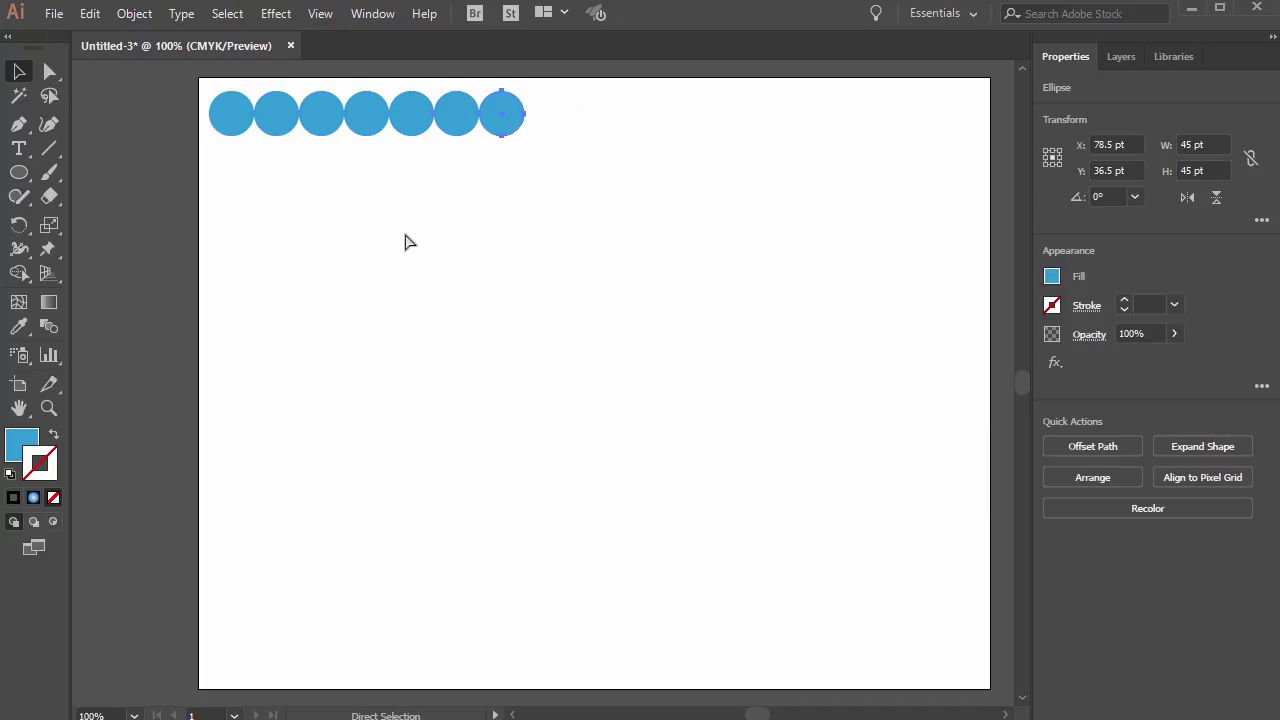
{"action": "key", "text": "ctrl+d"}
{"action": "key", "text": "ctrl+d"}
{"action": "key", "text": "ctrl+d"}
{"action": "key", "text": "ctrl+d"}
{"action": "key", "text": "ctrl+d"}
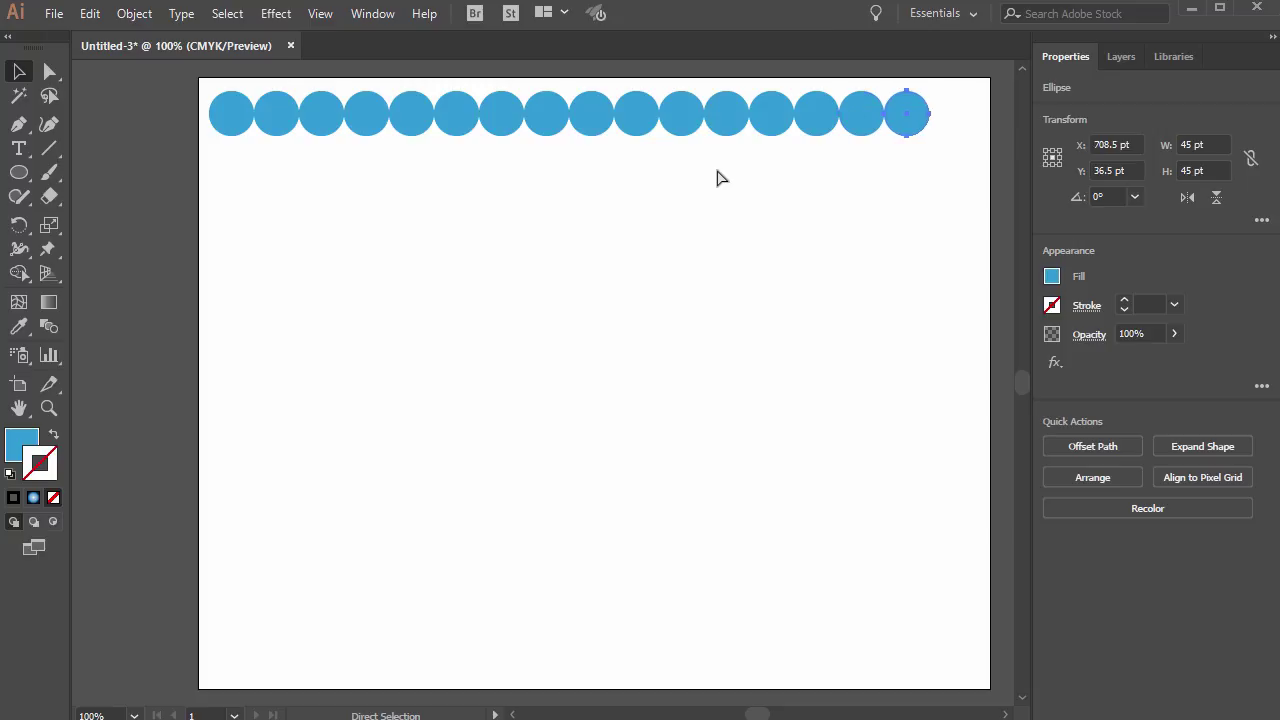
{"action": "left_click_drag", "start_coordinate": [155, 72], "coordinate": [998, 227]}
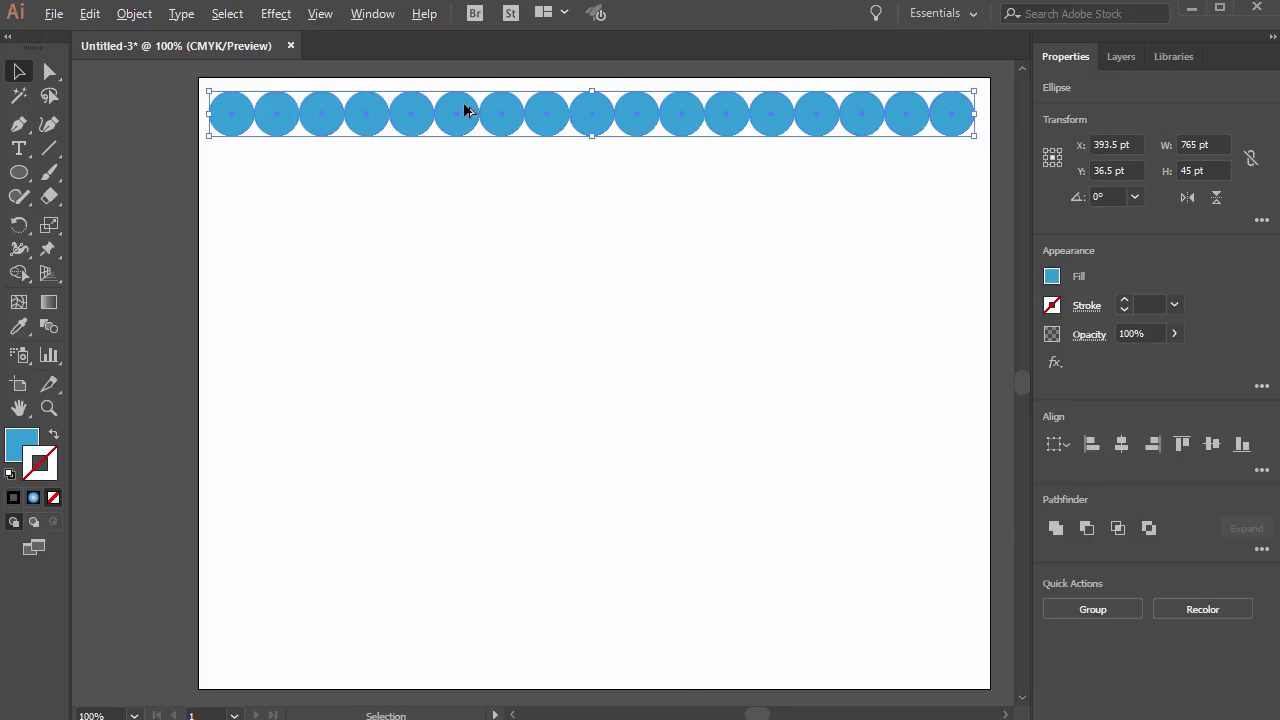
{"action": "left_click_drag", "start_coordinate": [466, 110], "coordinate": [466, 157]}
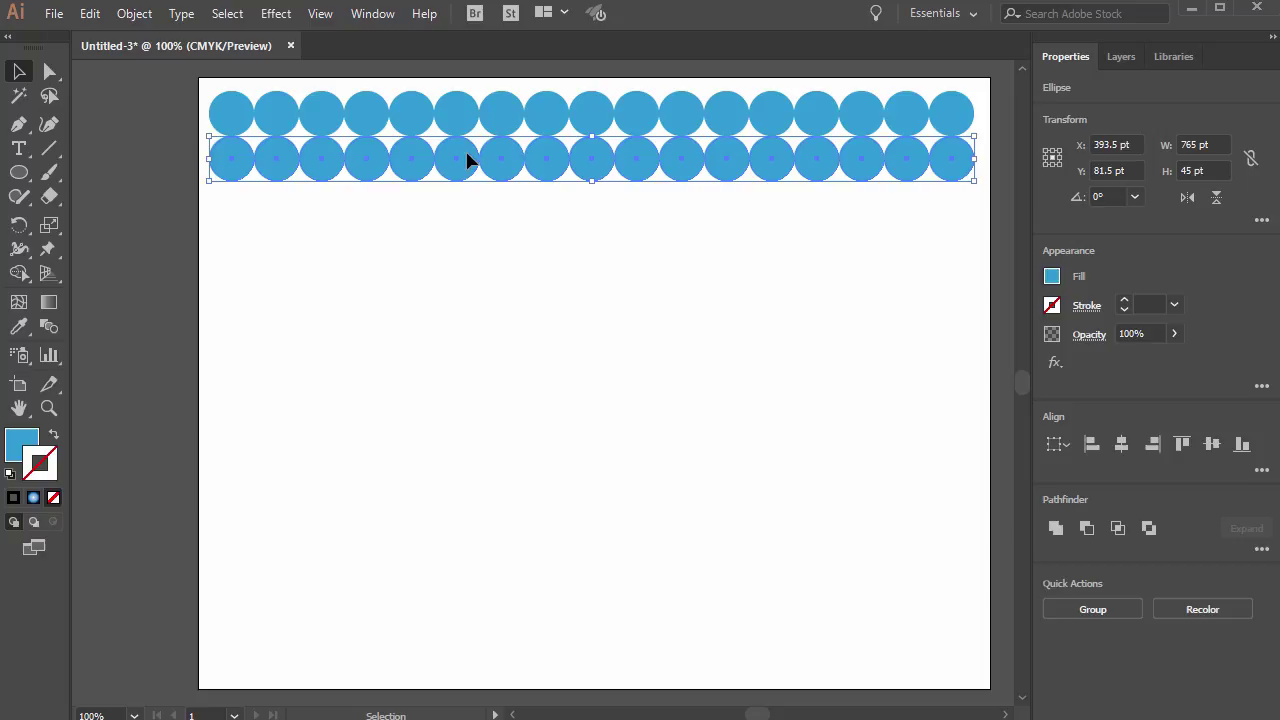
{"action": "key", "text": "ctrl+d"}
{"action": "key", "text": "ctrl+d"}
{"action": "key", "text": "ctrl+d"}
{"action": "key", "text": "ctrl+d"}
{"action": "key", "text": "ctrl+d"}
{"action": "key", "text": "ctrl+d"}
{"action": "key", "text": "ctrl+d"}
{"action": "key", "text": "ctrl+d"}
{"action": "key", "text": "ctrl+d"}
{"action": "key", "text": "ctrl+d"}
{"action": "key", "text": "ctrl+d"}
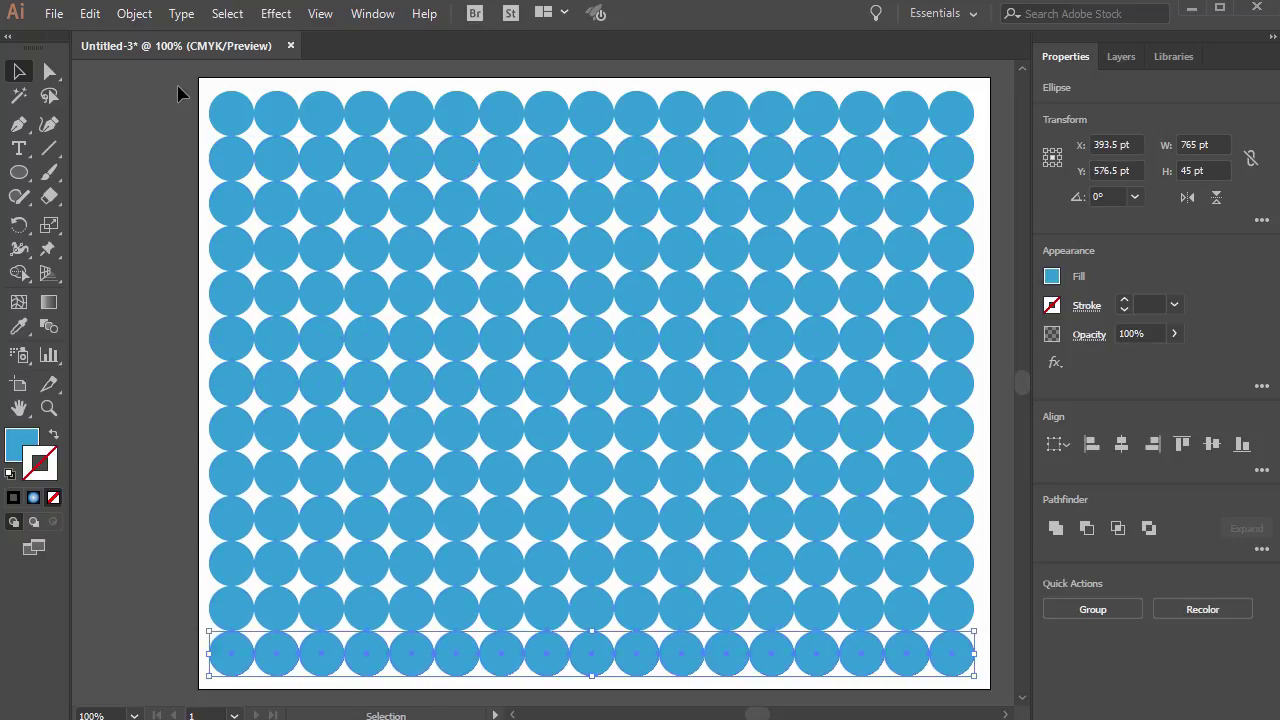
{"action": "left_click_drag", "start_coordinate": [151, 82], "coordinate": [989, 700]}
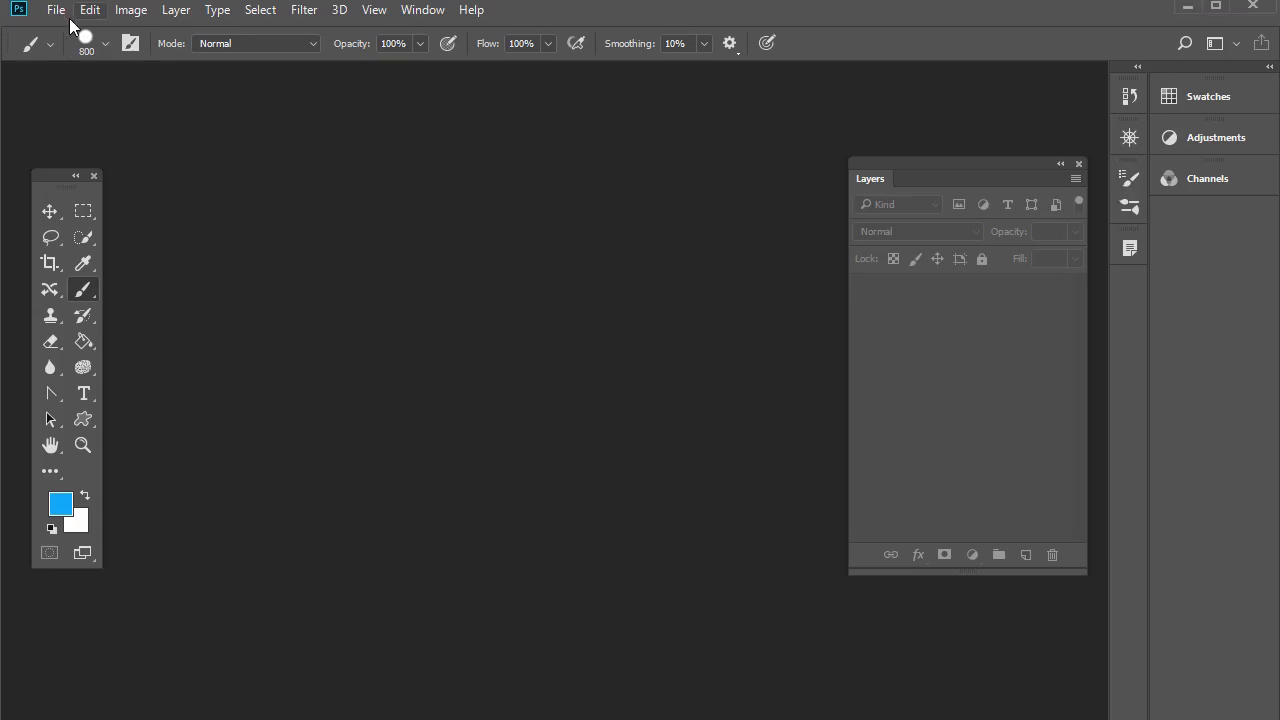
- Open the water photo of the woman by the sea
{"action": "left_click", "coordinate": [60, 12]}
{"action": "left_click", "coordinate": [75, 46]}
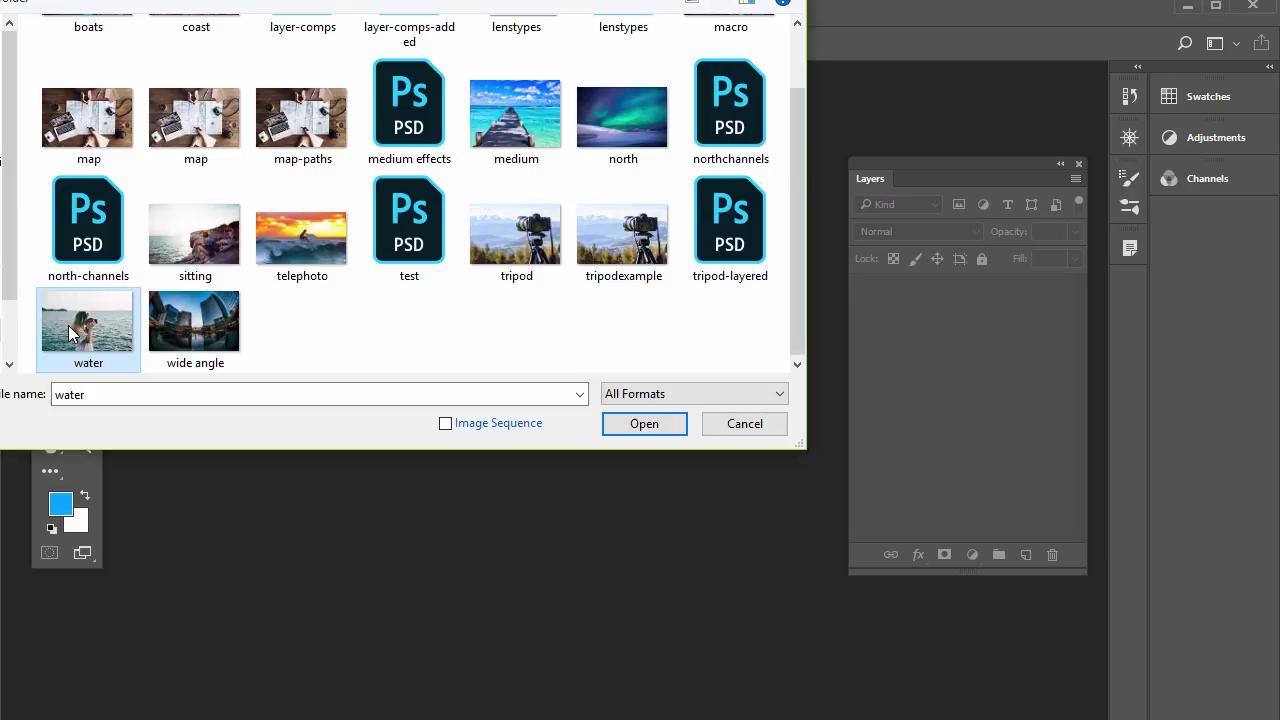
{"action": "left_click", "coordinate": [622, 424]}
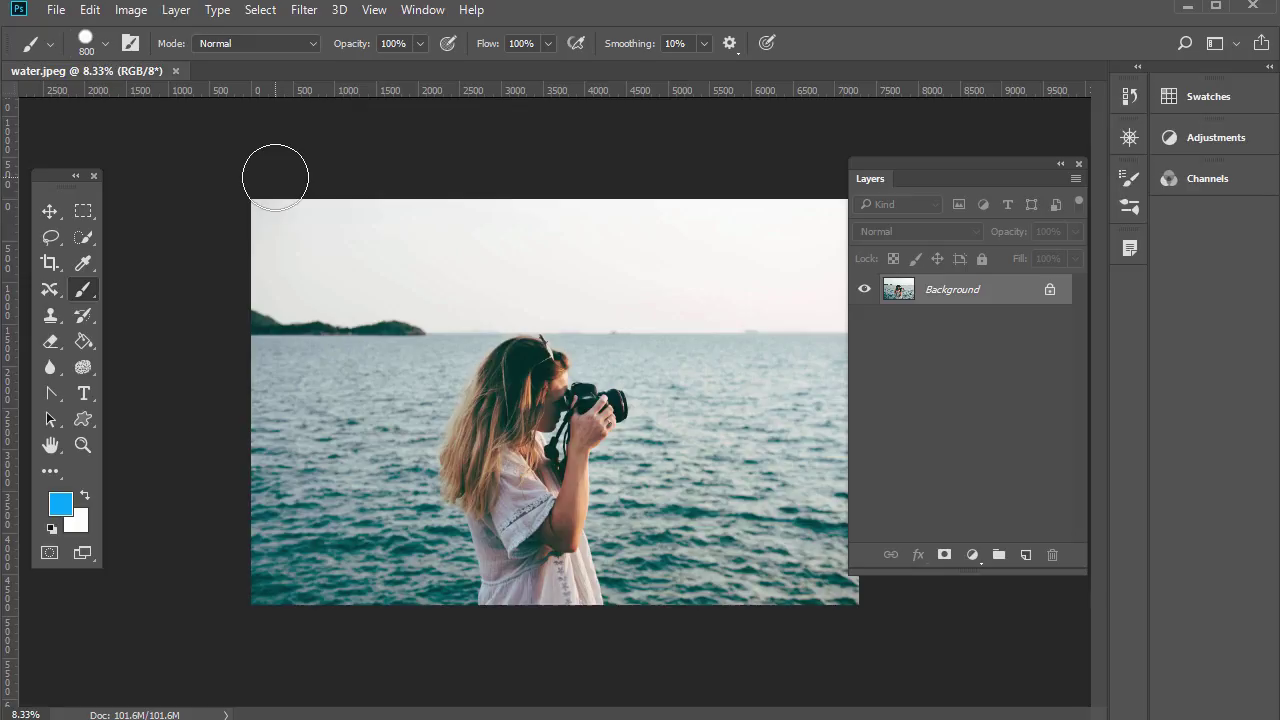
- Zoom the photo to 12.5% and paste the copied circle pattern as pixels
{"action": "key", "text": "ctrl+plus"}
{"action": "left_click", "coordinate": [100, 12]}
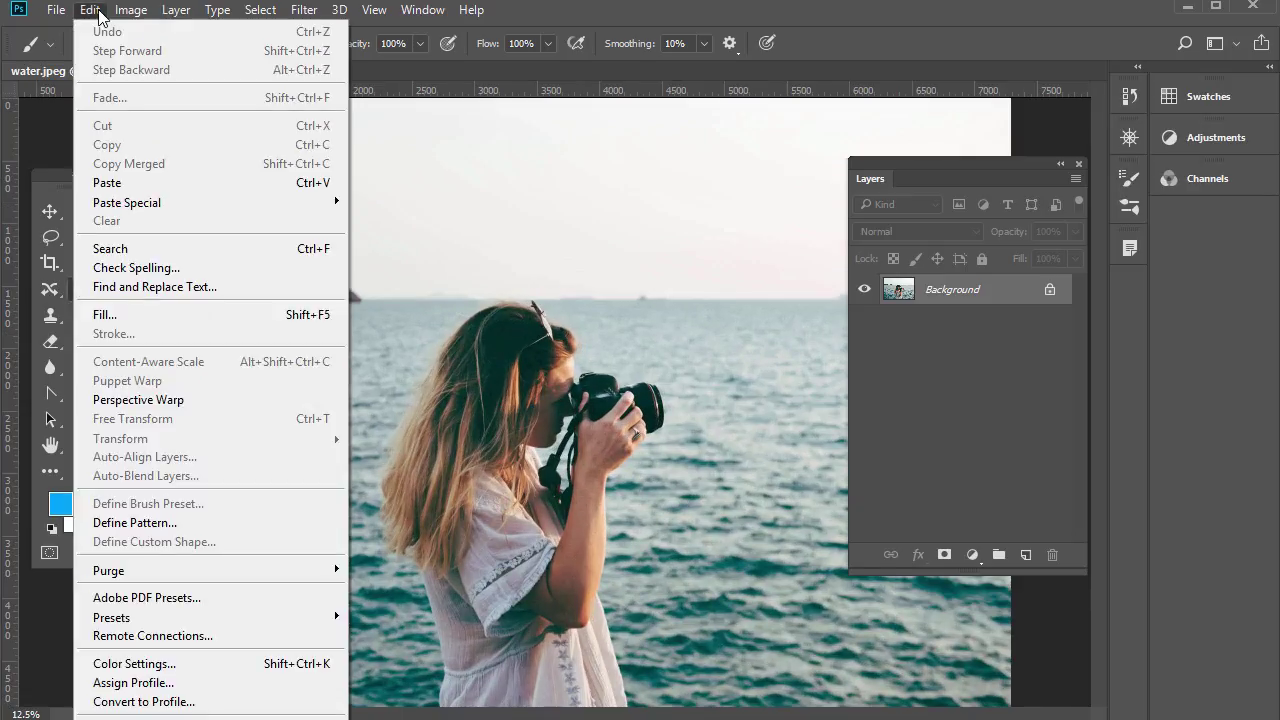
{"action": "left_click", "coordinate": [112, 183]}
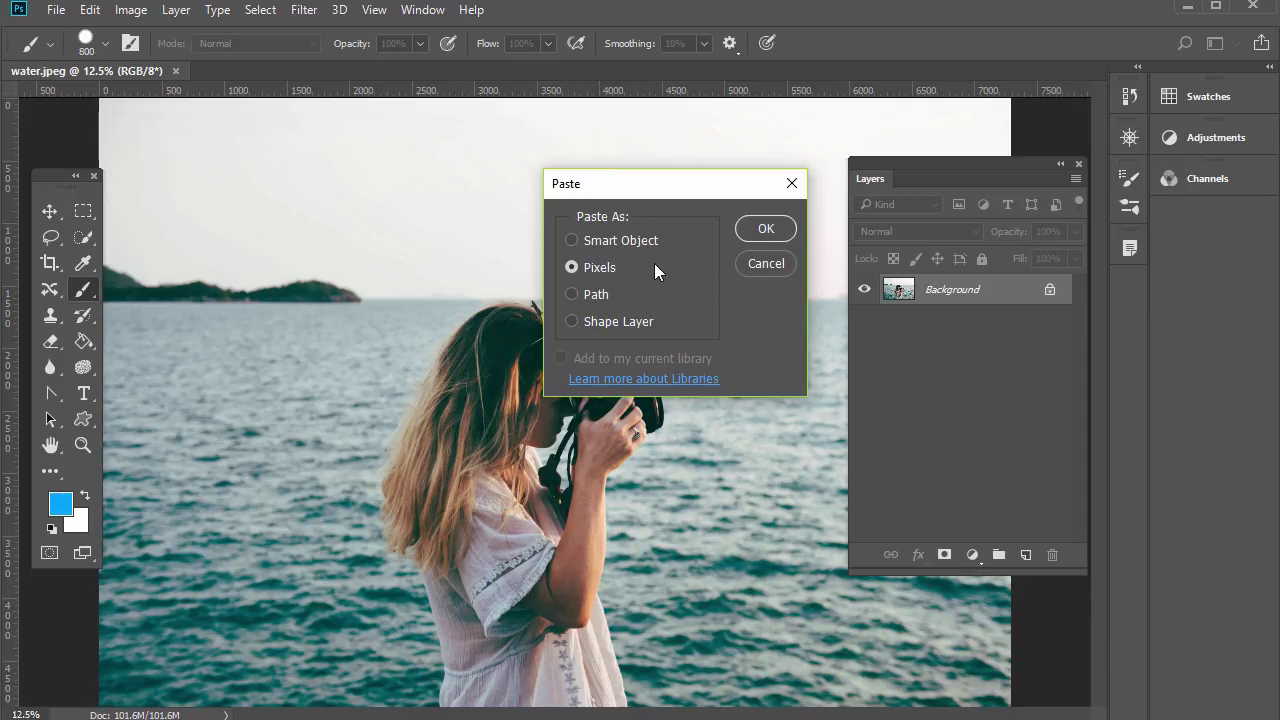
{"action": "left_click", "coordinate": [762, 228]}
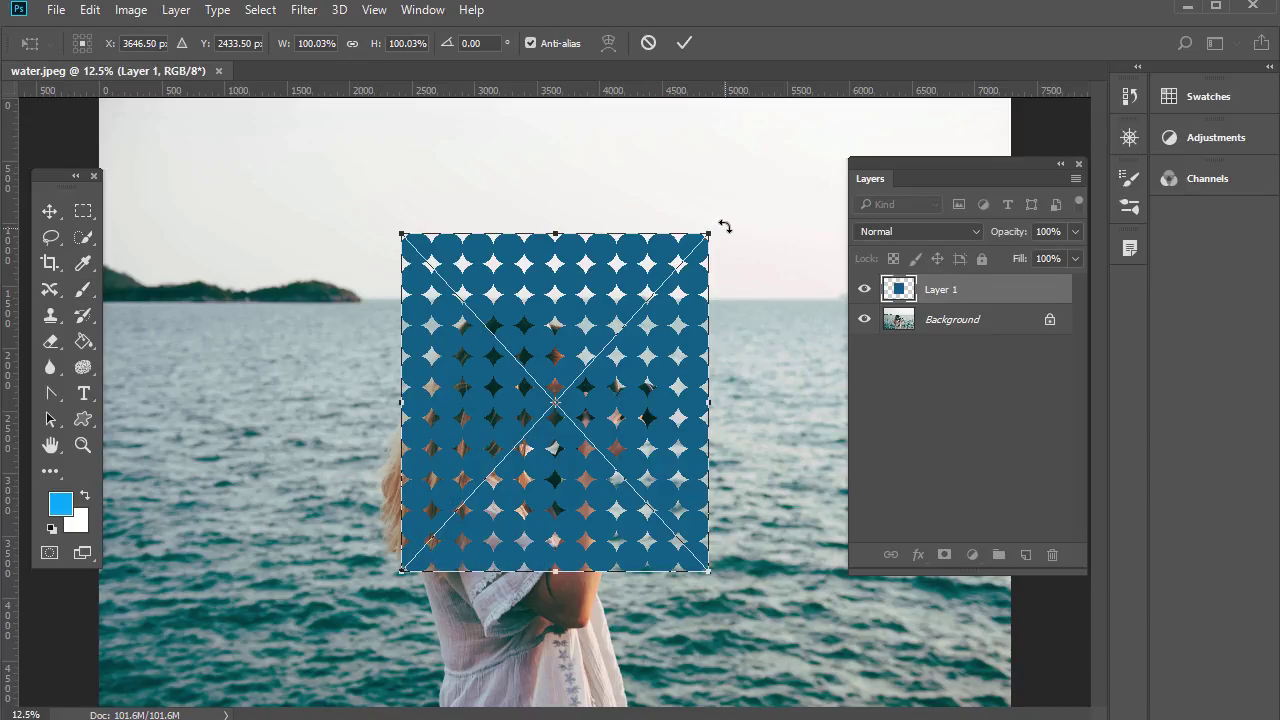
- Rotate the pasted circle grid -90°, shift it up-left and scale it to about 198%
{"action": "left_click_drag", "start_coordinate": [724, 227], "coordinate": [385, 212]}
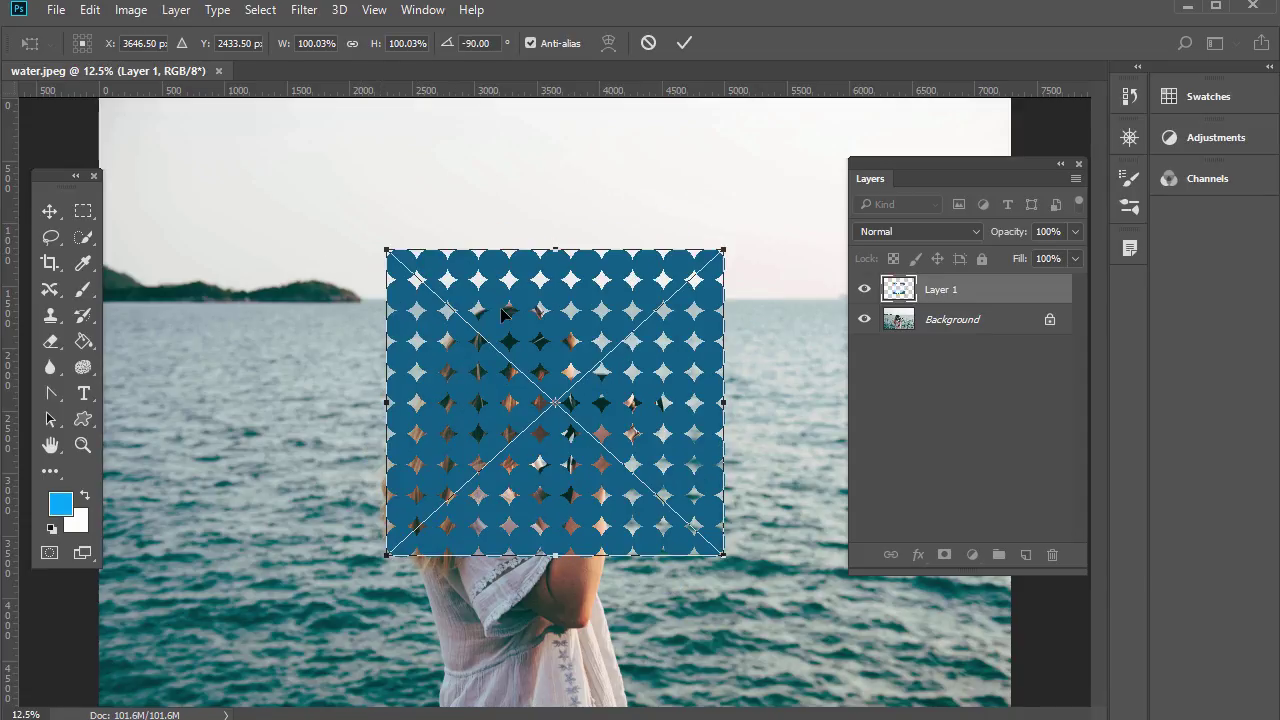
{"action": "left_click_drag", "start_coordinate": [518, 339], "coordinate": [284, 188]}
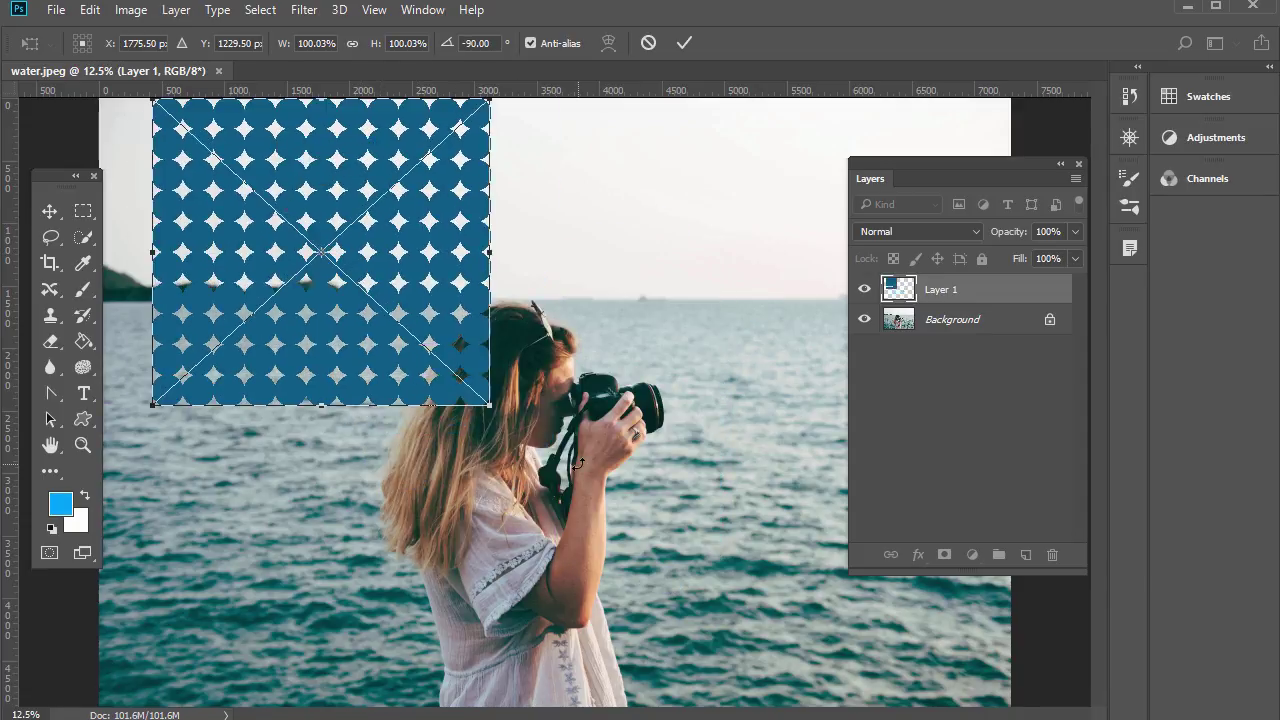
{"action": "left_click_drag", "start_coordinate": [487, 405], "coordinate": [838, 690]}
{"action": "left_click_drag", "start_coordinate": [704, 520], "coordinate": [722, 521]}
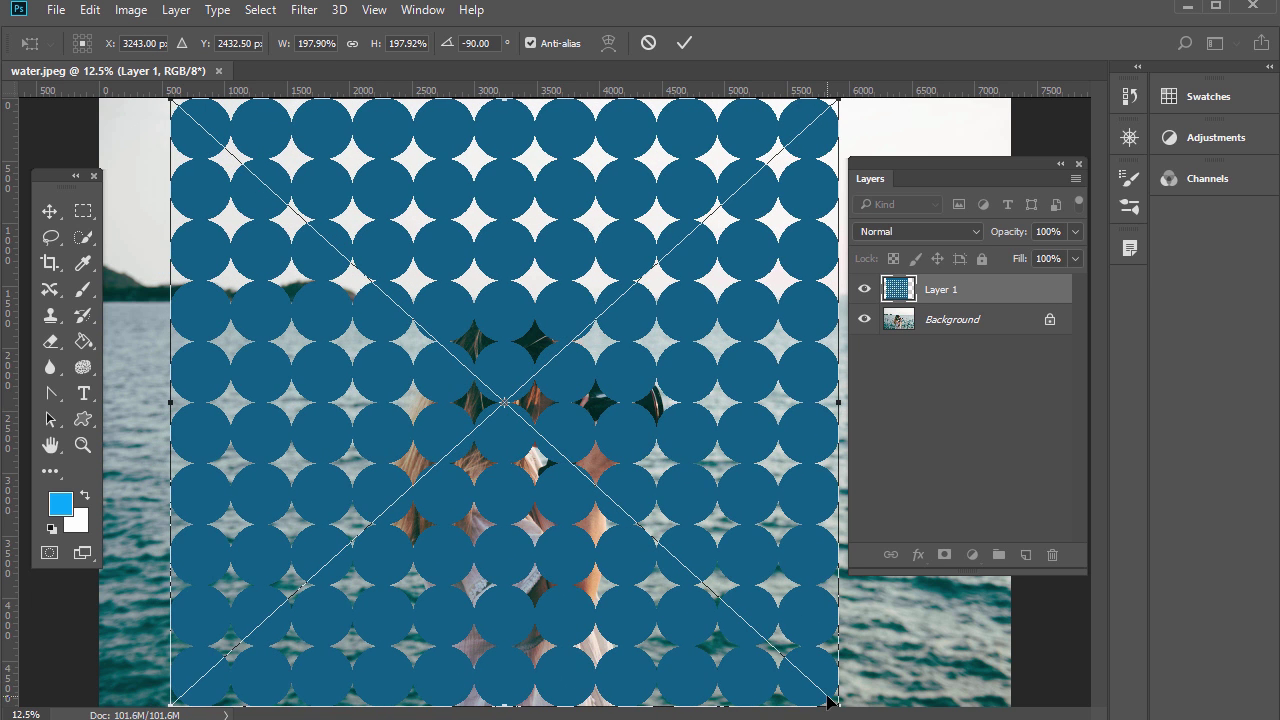
{"action": "key", "text": "Return"}
{"action": "key", "text": "b"}
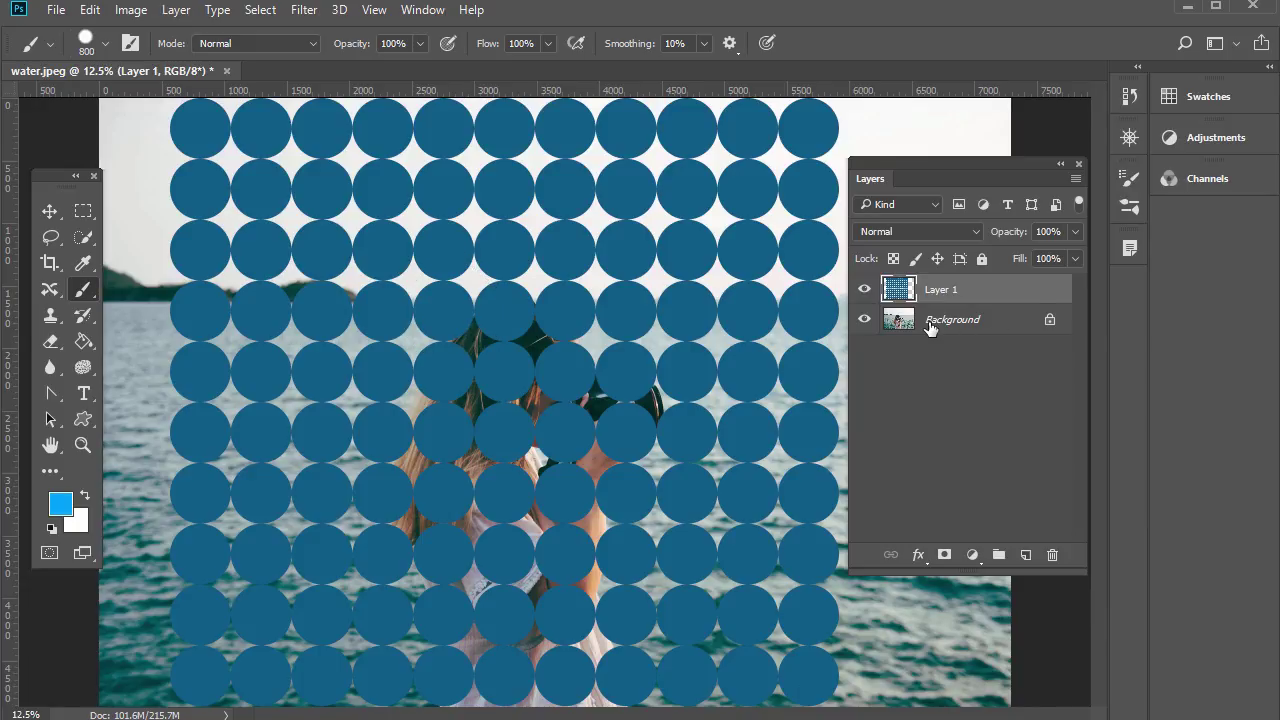
- Convert the locked Background photo into Layer 0 and drag it above Layer 1
{"action": "mouse_move", "coordinate": [935, 327]}
{"action": "left_mouse_down"}
{"action": "mouse_move", "coordinate": [957, 287]}
{"action": "mouse_move", "coordinate": [935, 345]}
{"action": "left_mouse_up"}
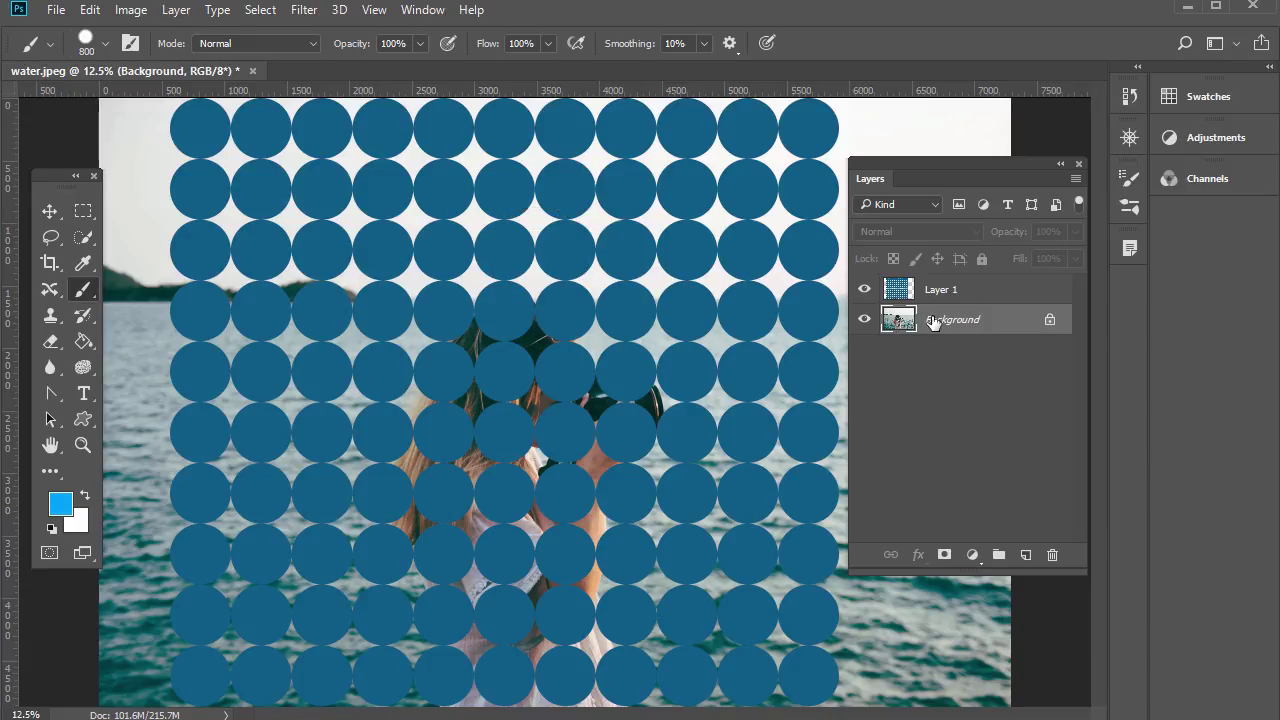
{"action": "double_click", "coordinate": [918, 321]}
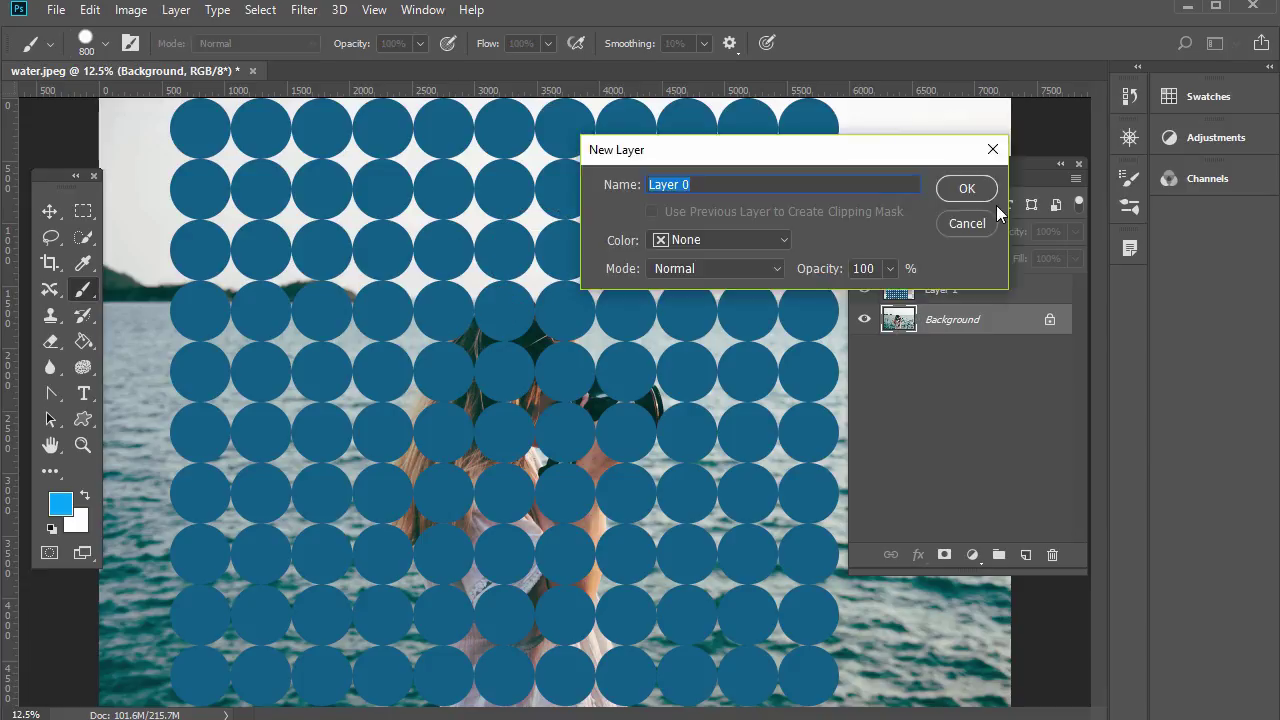
{"action": "left_click", "coordinate": [957, 193]}
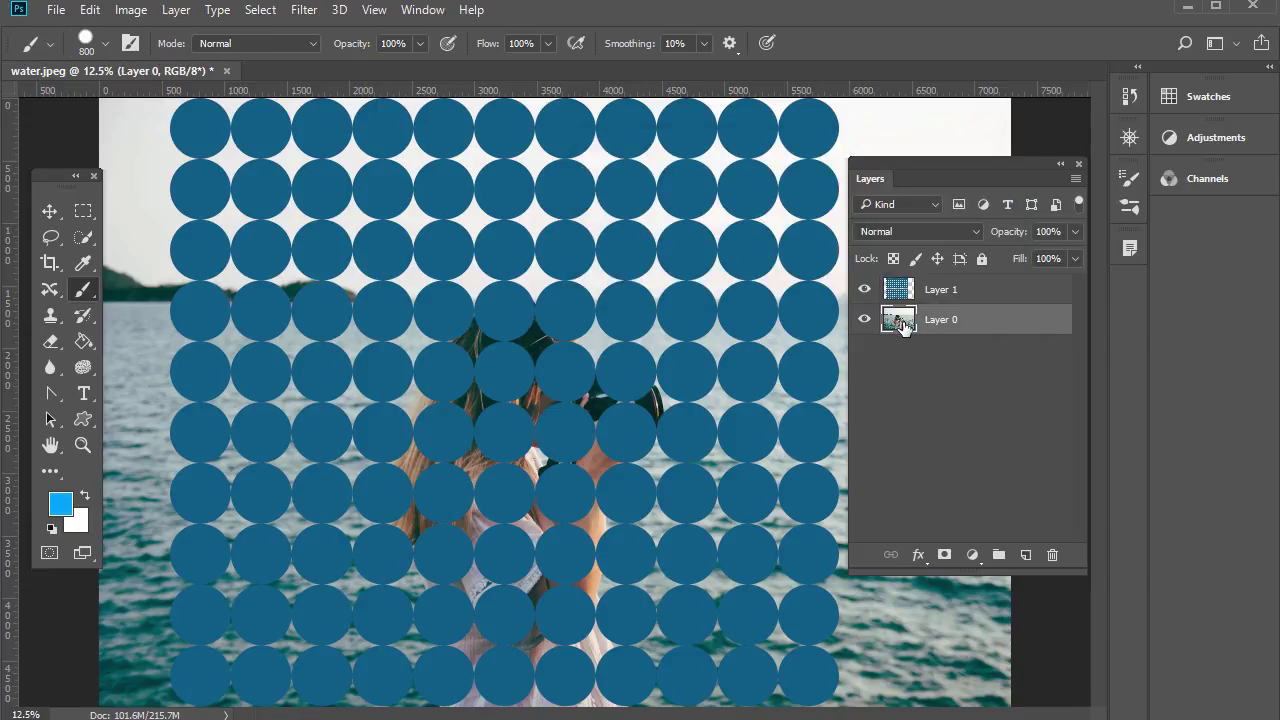
{"action": "left_click_drag", "start_coordinate": [913, 322], "coordinate": [930, 280]}
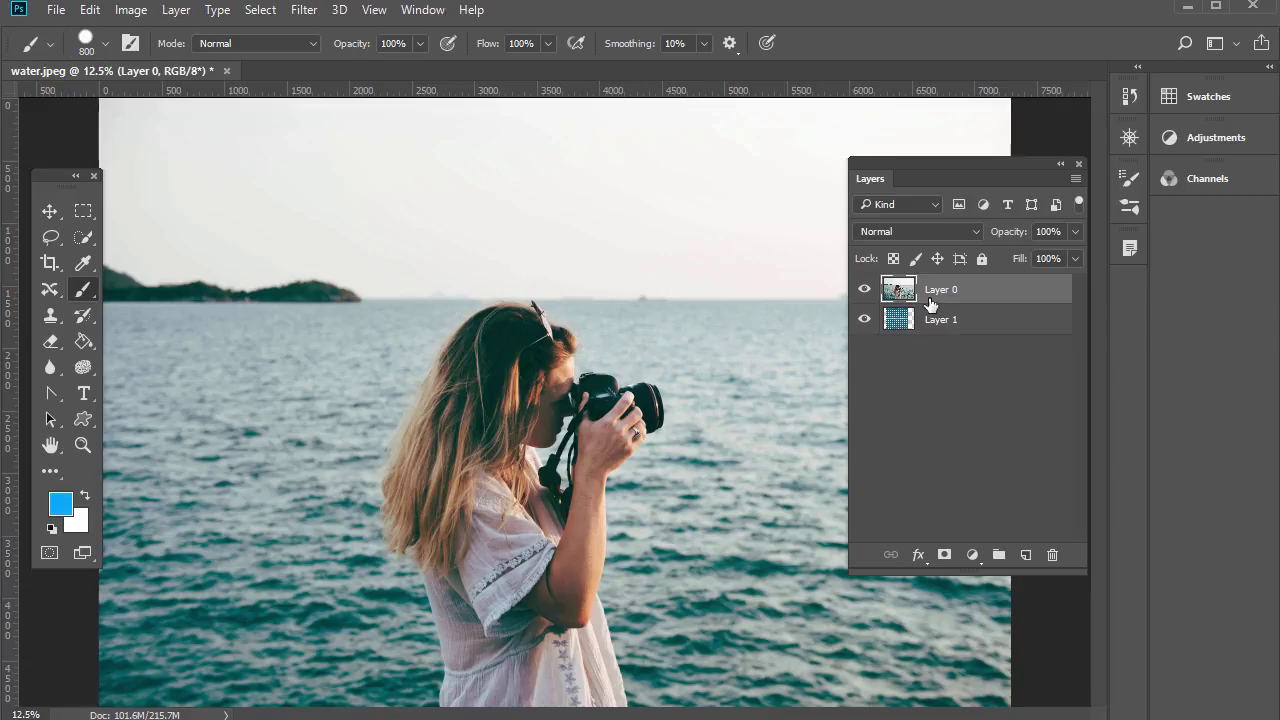
- Reposition the Layers panel, switch between Layer 0 and Layer 1, and restack the pattern layer
{"action": "left_click_drag", "start_coordinate": [883, 169], "coordinate": [879, 152]}
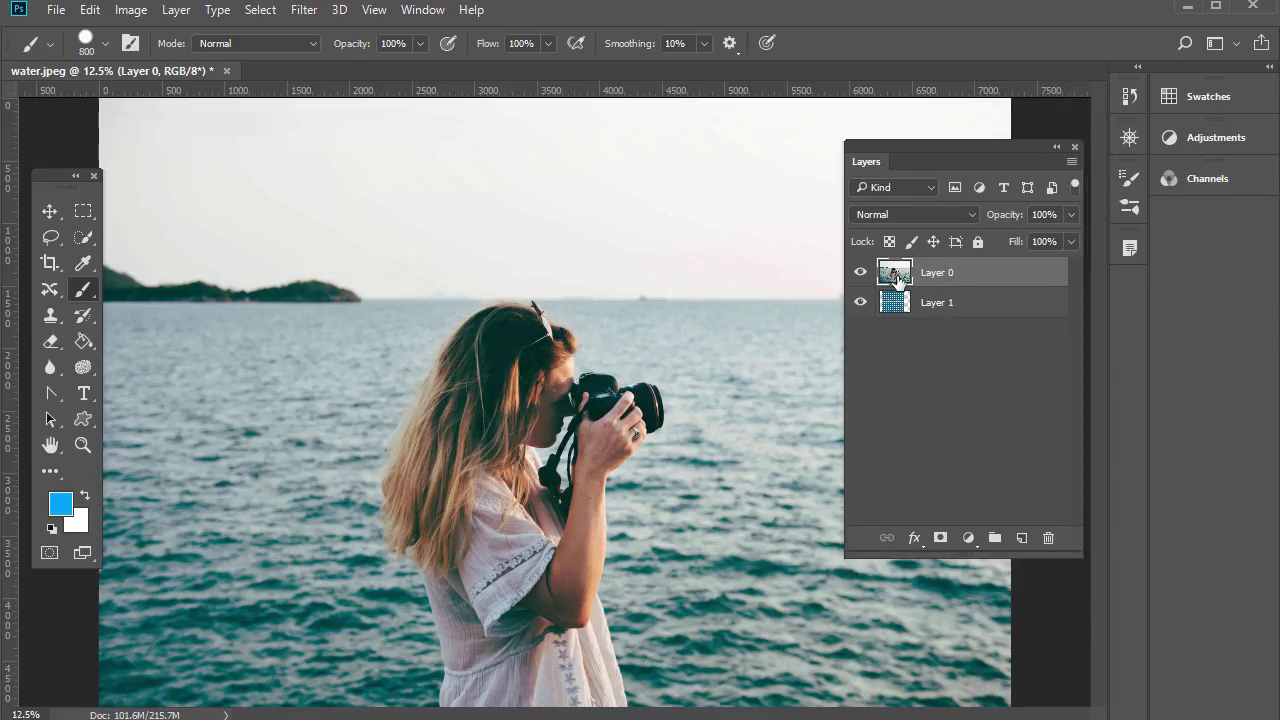
{"action": "left_click", "coordinate": [422, 12]}
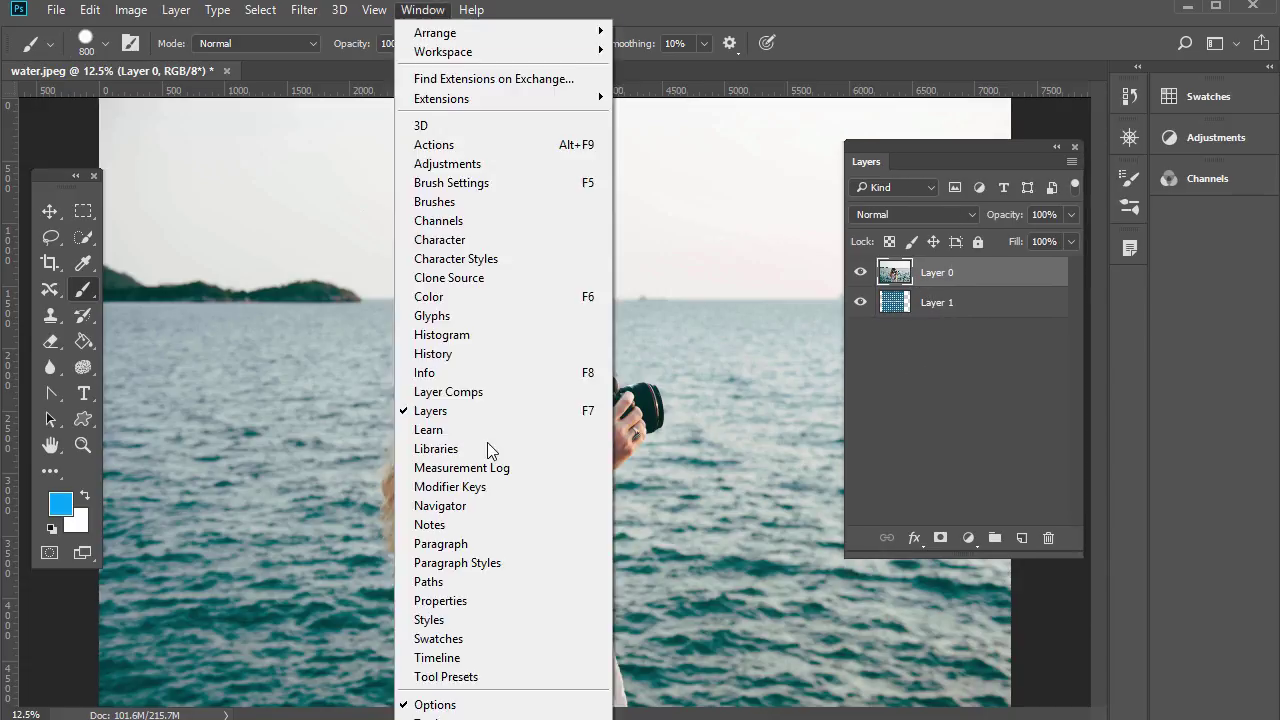
{"action": "left_click", "coordinate": [1009, 363]}
{"action": "left_click", "coordinate": [990, 302]}
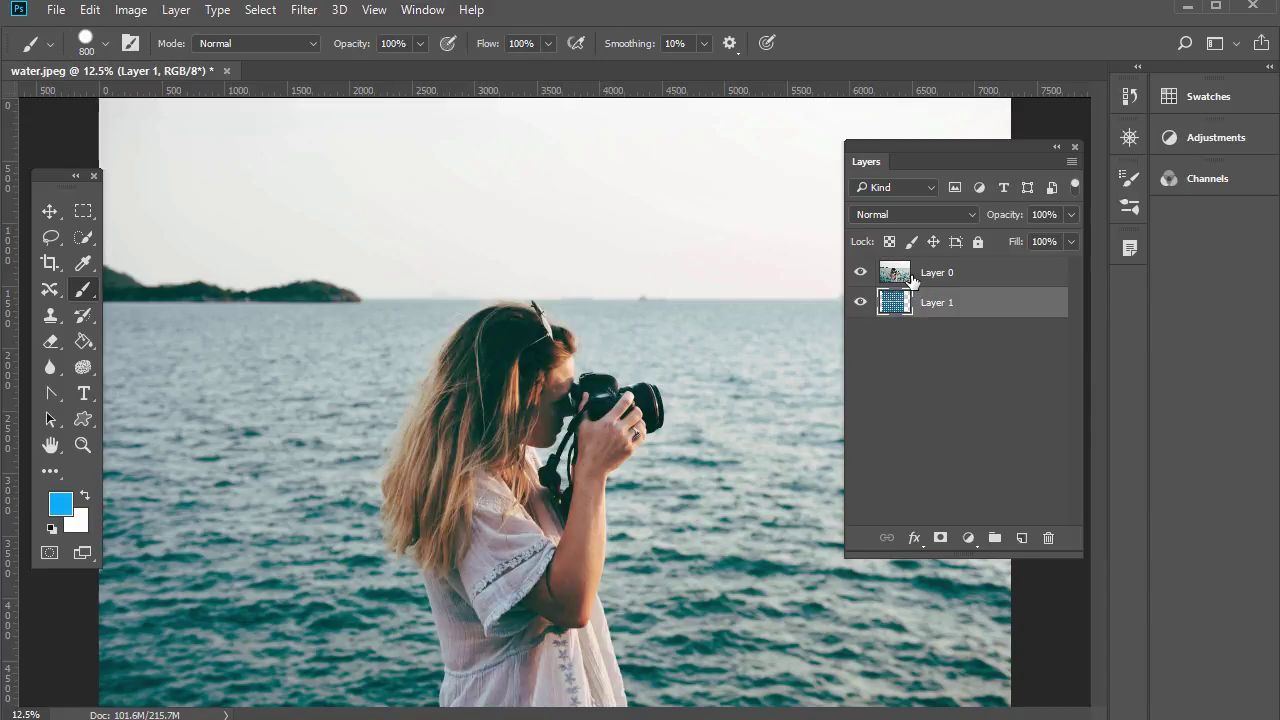
{"action": "left_click", "coordinate": [912, 279]}
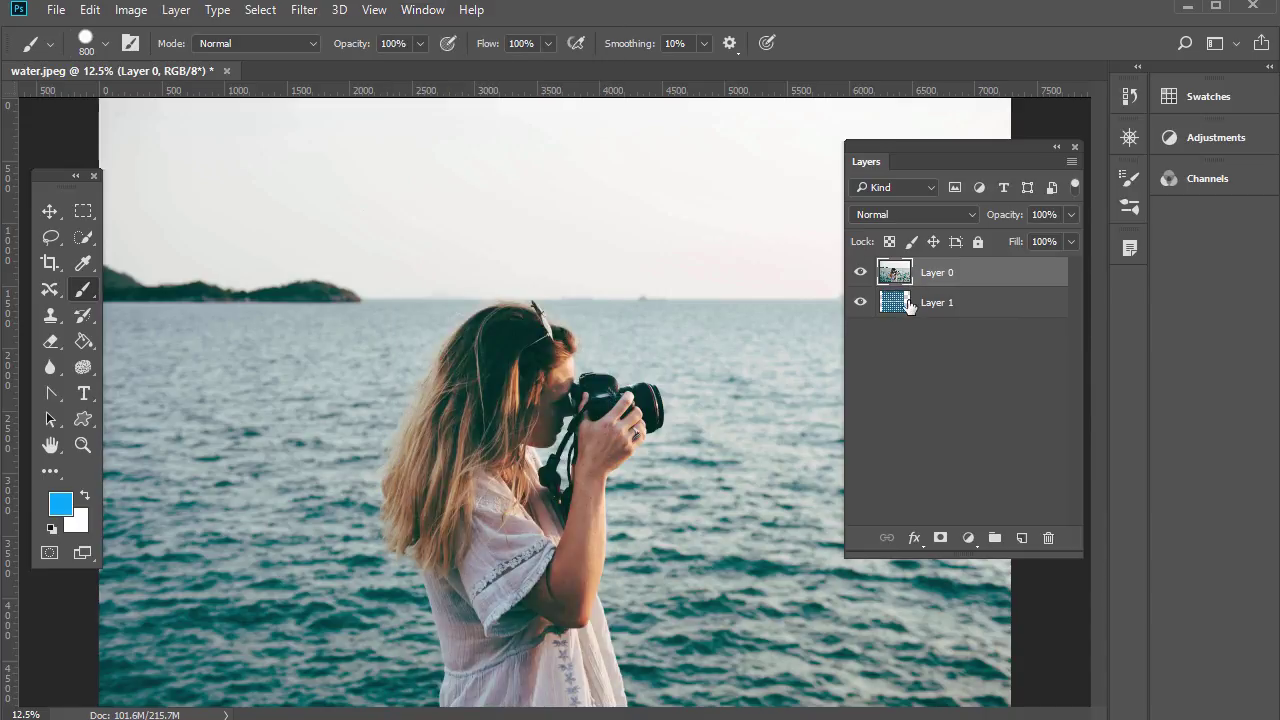
{"action": "left_click", "coordinate": [909, 304]}
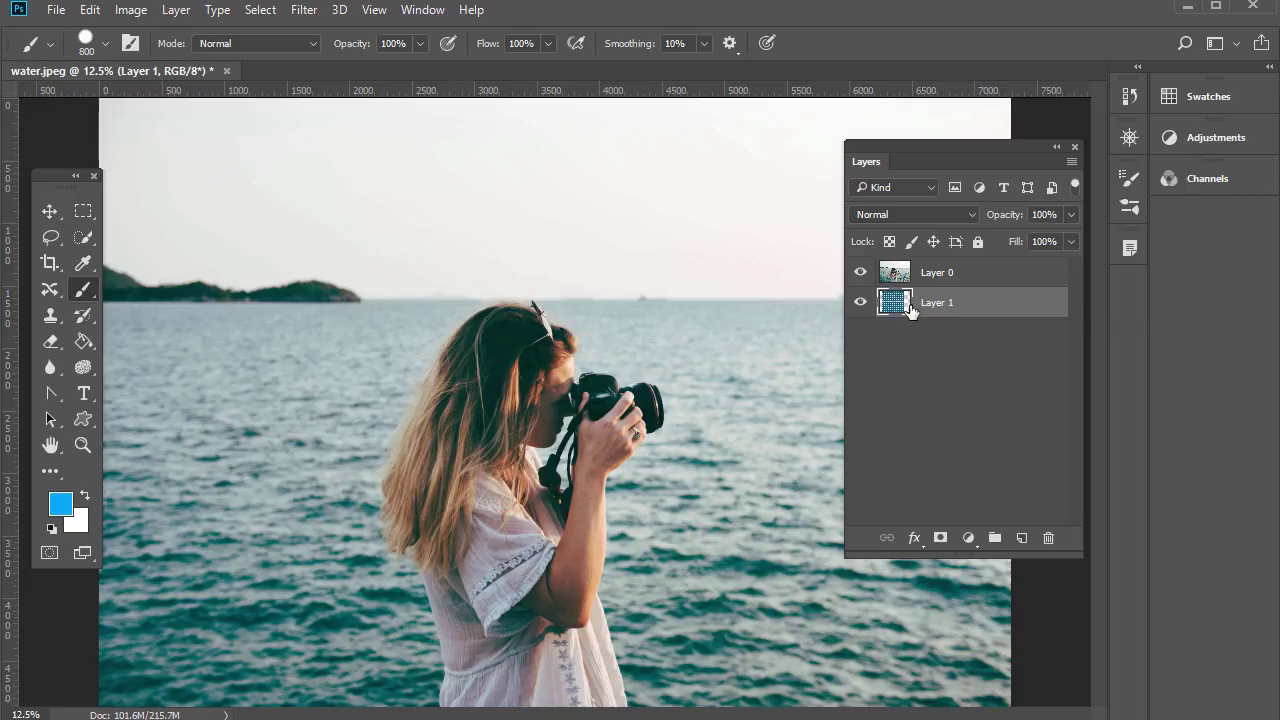
{"action": "left_click_drag", "start_coordinate": [910, 310], "coordinate": [902, 281]}
- Clip the photo to the circle pattern and paint along the hair with a default-colour brush
{"action": "left_click", "coordinate": [902, 281], "text": "alt"}
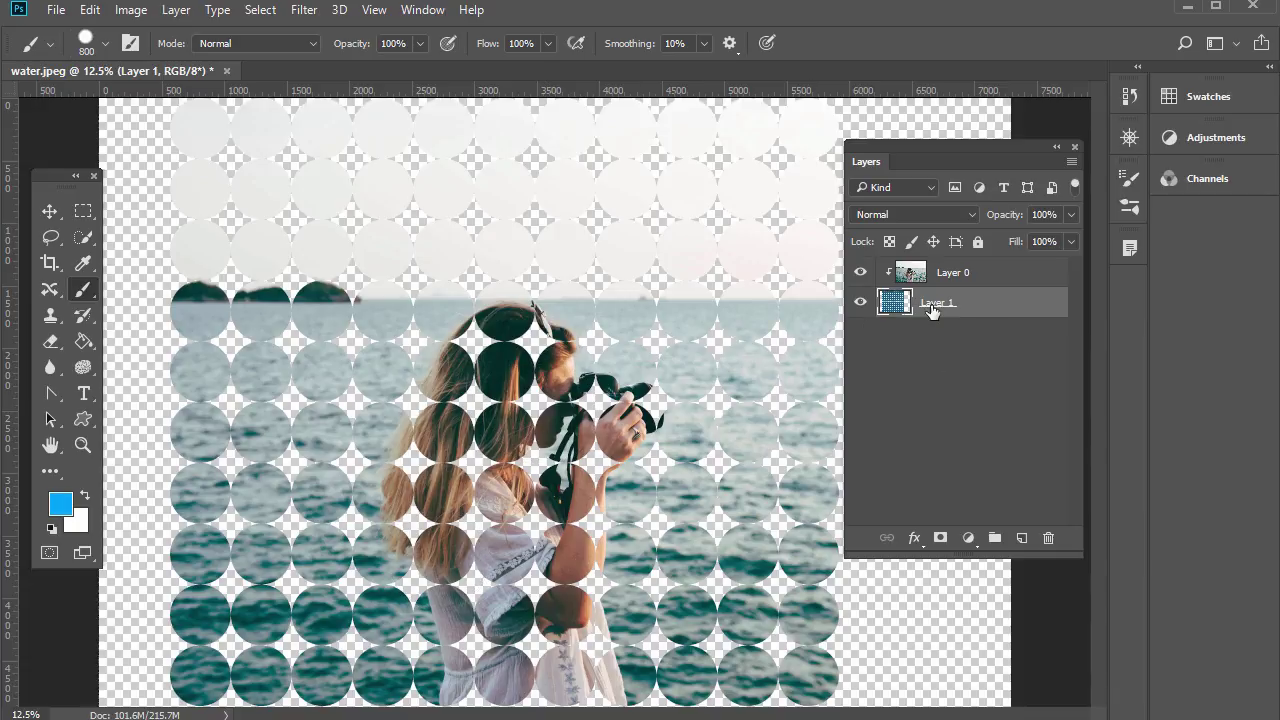
{"action": "right_click", "coordinate": [80, 291]}
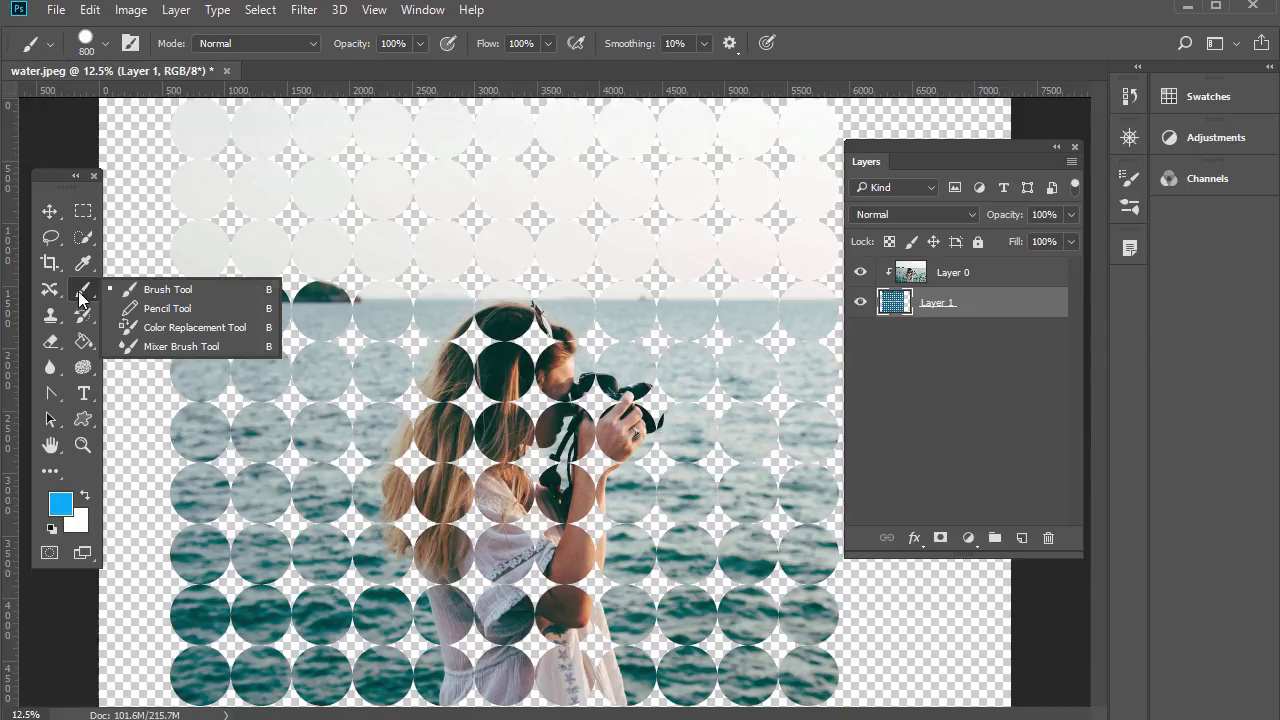
{"action": "left_click", "coordinate": [135, 291]}
{"action": "left_click", "coordinate": [51, 527]}
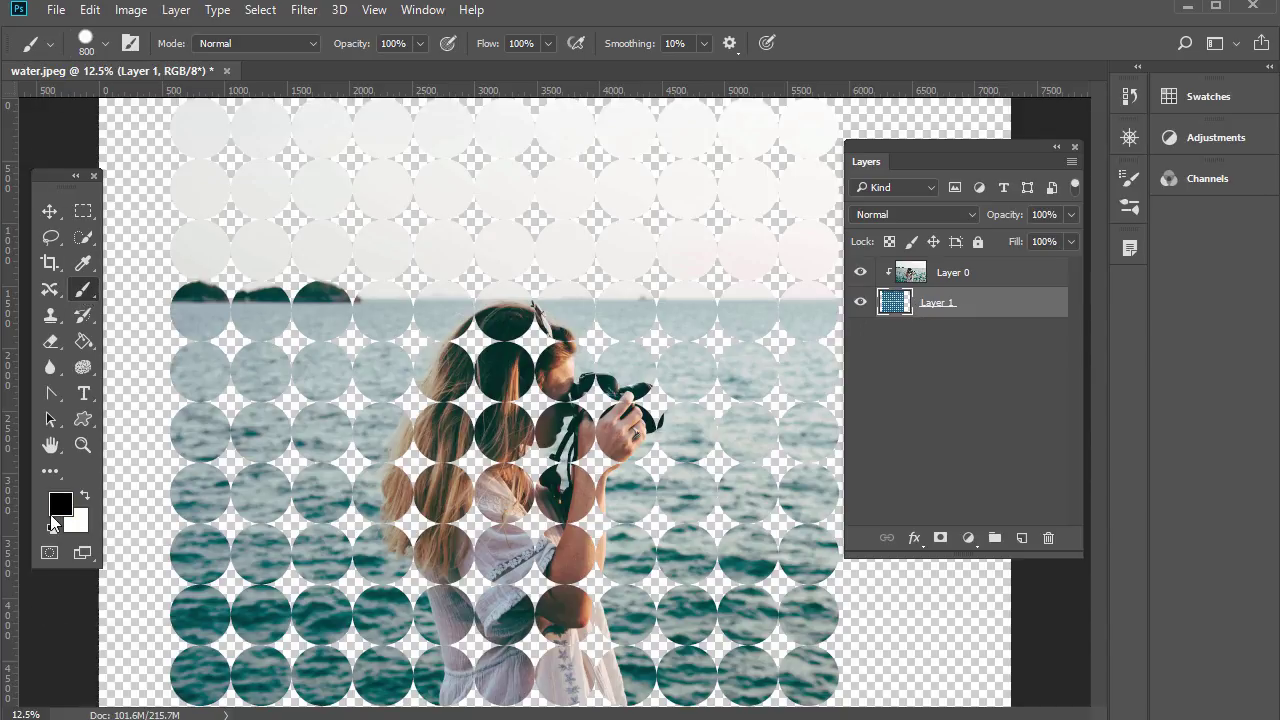
{"action": "left_click_drag", "start_coordinate": [408, 466], "coordinate": [405, 535]}
- Make the brush fully soft and larger, then paint the woman's head back in
{"action": "left_click", "coordinate": [107, 45]}
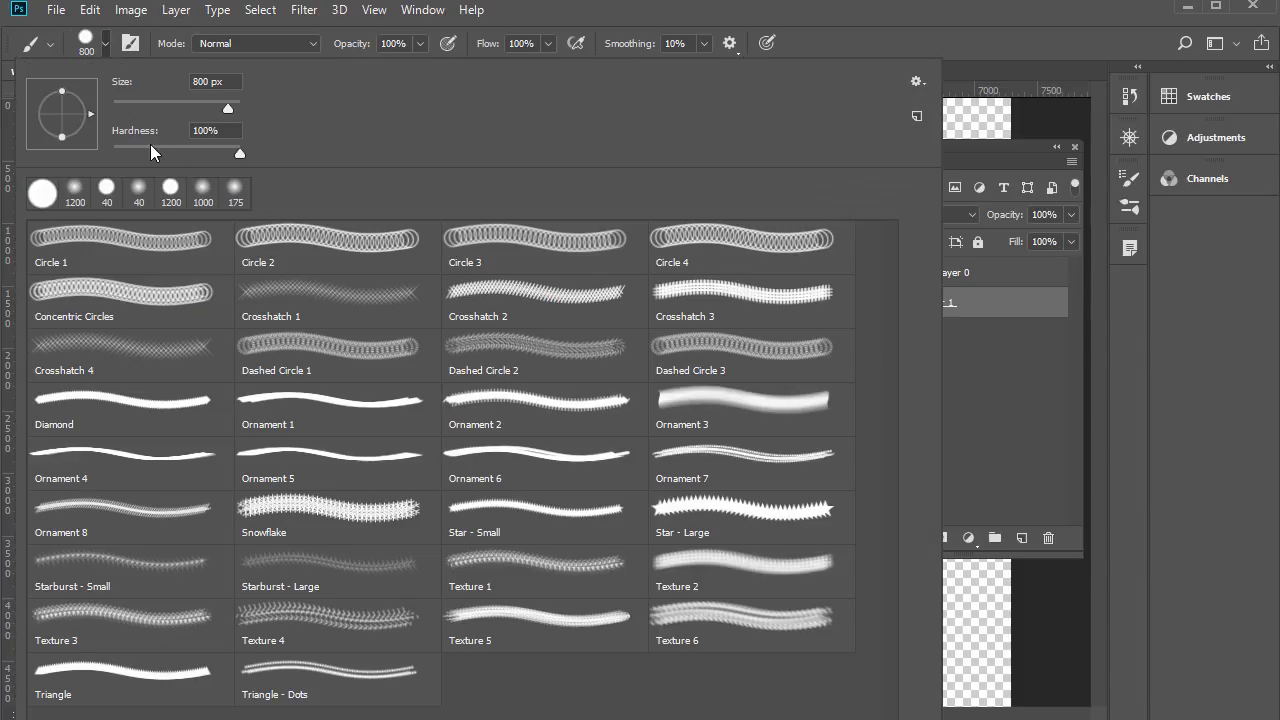
{"action": "left_click_drag", "start_coordinate": [183, 150], "coordinate": [113, 153]}
{"action": "left_click", "coordinate": [907, 30]}
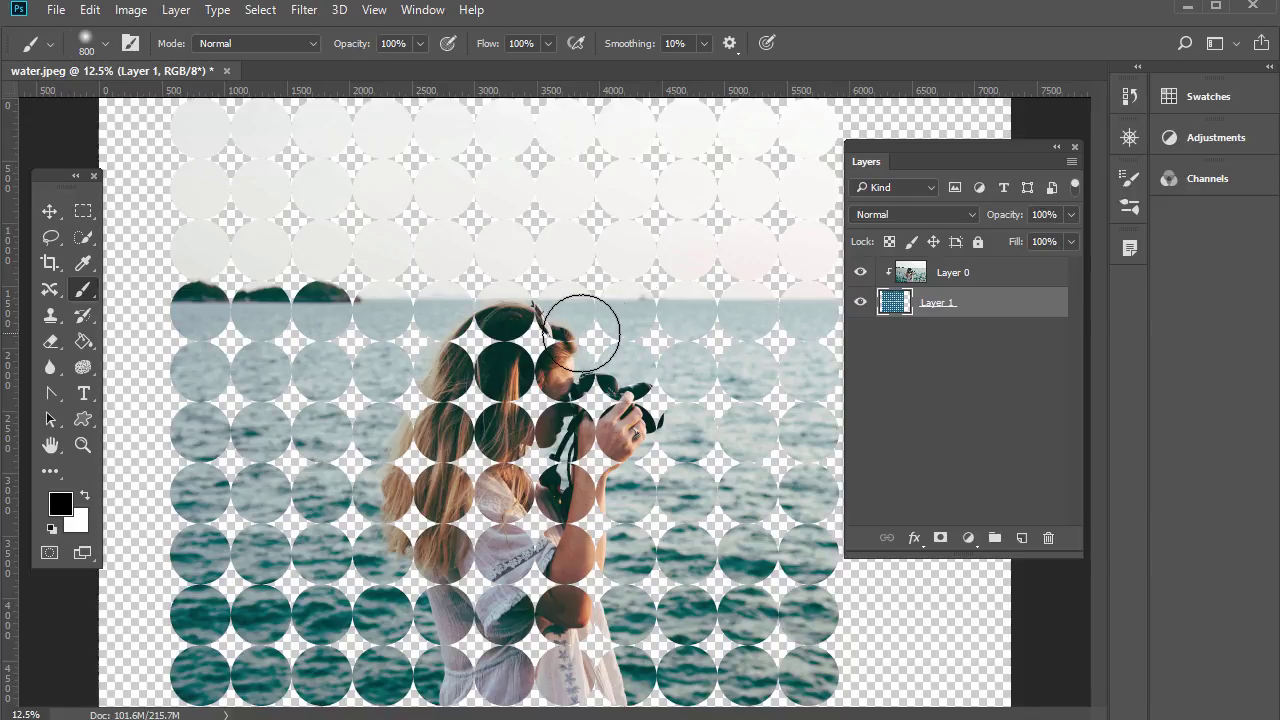
{"action": "left_click", "coordinate": [106, 44]}
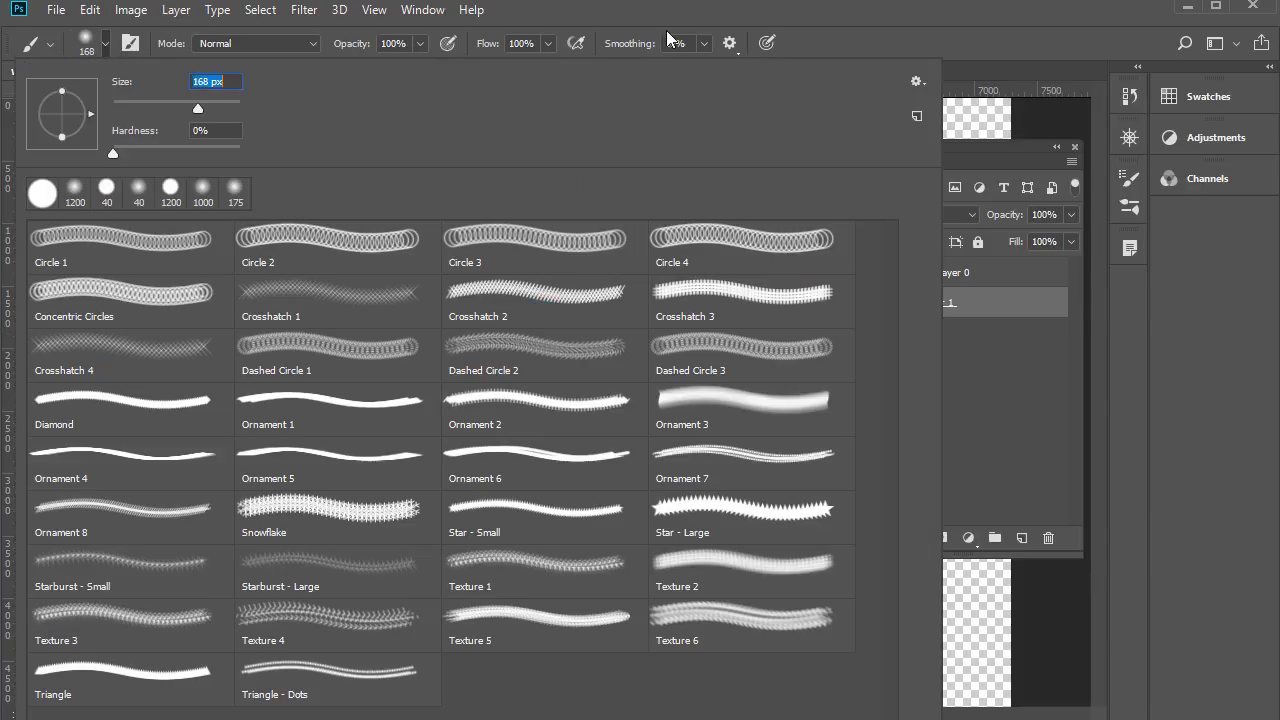
{"action": "key", "text": "Return"}
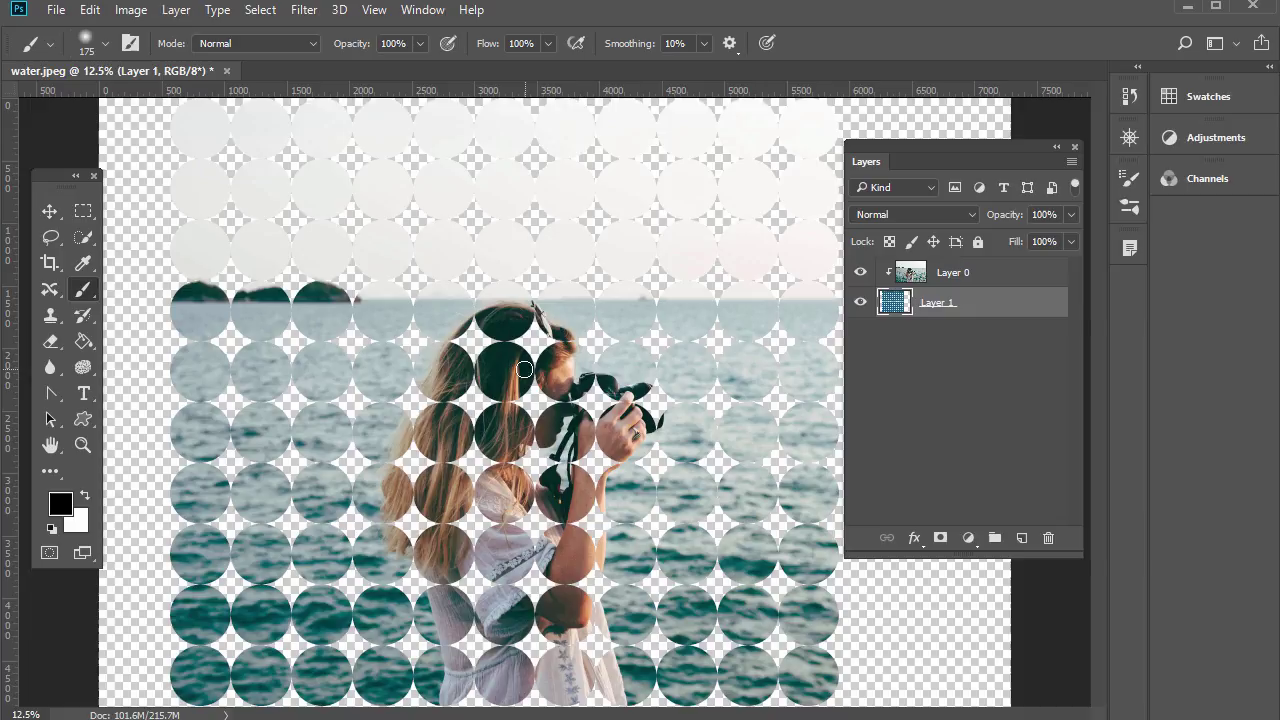
{"action": "key", "text": "bracketright"}
{"action": "key", "text": "bracketright"}
{"action": "key", "text": "bracketright"}
{"action": "key", "text": "bracketright"}
{"action": "key", "text": "bracketright"}
{"action": "mouse_move", "coordinate": [512, 360]}
{"action": "left_mouse_down"}
{"action": "mouse_move", "coordinate": [469, 375]}
{"action": "mouse_move", "coordinate": [482, 338]}
{"action": "mouse_move", "coordinate": [449, 373]}
{"action": "mouse_move", "coordinate": [416, 433]}
{"action": "mouse_move", "coordinate": [423, 465]}
{"action": "mouse_move", "coordinate": [410, 489]}
{"action": "mouse_move", "coordinate": [417, 525]}
{"action": "mouse_move", "coordinate": [442, 538]}
{"action": "mouse_move", "coordinate": [452, 565]}
{"action": "mouse_move", "coordinate": [478, 693]}
{"action": "mouse_move", "coordinate": [488, 654]}
{"action": "mouse_move", "coordinate": [508, 659]}
{"action": "mouse_move", "coordinate": [531, 615]}
{"action": "mouse_move", "coordinate": [570, 678]}
{"action": "mouse_move", "coordinate": [585, 666]}
{"action": "mouse_move", "coordinate": [539, 581]}
{"action": "mouse_move", "coordinate": [560, 625]}
{"action": "mouse_move", "coordinate": [567, 586]}
{"action": "mouse_move", "coordinate": [541, 520]}
{"action": "mouse_move", "coordinate": [550, 528]}
{"action": "mouse_move", "coordinate": [492, 477]}
{"action": "mouse_move", "coordinate": [519, 378]}
{"action": "mouse_move", "coordinate": [469, 486]}
{"action": "mouse_move", "coordinate": [472, 561]}
{"action": "mouse_move", "coordinate": [531, 386]}
{"action": "mouse_move", "coordinate": [518, 341]}
{"action": "mouse_move", "coordinate": [546, 356]}
{"action": "mouse_move", "coordinate": [533, 348]}
{"action": "mouse_move", "coordinate": [589, 419]}
{"action": "mouse_move", "coordinate": [610, 407]}
{"action": "mouse_move", "coordinate": [582, 402]}
{"action": "mouse_move", "coordinate": [586, 420]}
{"action": "mouse_move", "coordinate": [603, 426]}
{"action": "mouse_move", "coordinate": [604, 404]}
{"action": "mouse_move", "coordinate": [652, 405]}
{"action": "mouse_move", "coordinate": [654, 419]}
{"action": "mouse_move", "coordinate": [644, 402]}
{"action": "mouse_move", "coordinate": [646, 422]}
{"action": "mouse_move", "coordinate": [597, 450]}
{"action": "mouse_move", "coordinate": [592, 462]}
{"action": "mouse_move", "coordinate": [612, 450]}
{"action": "mouse_move", "coordinate": [594, 506]}
{"action": "left_mouse_up"}
{"action": "key", "text": "bracketleft"}
{"action": "key", "text": "bracketleft"}
{"action": "key", "text": "bracketleft"}
{"action": "key", "text": "bracketleft"}
- Add a new Layer 2 and move it below Layer 1
{"action": "key", "text": "m"}
{"action": "left_click", "coordinate": [1021, 538]}
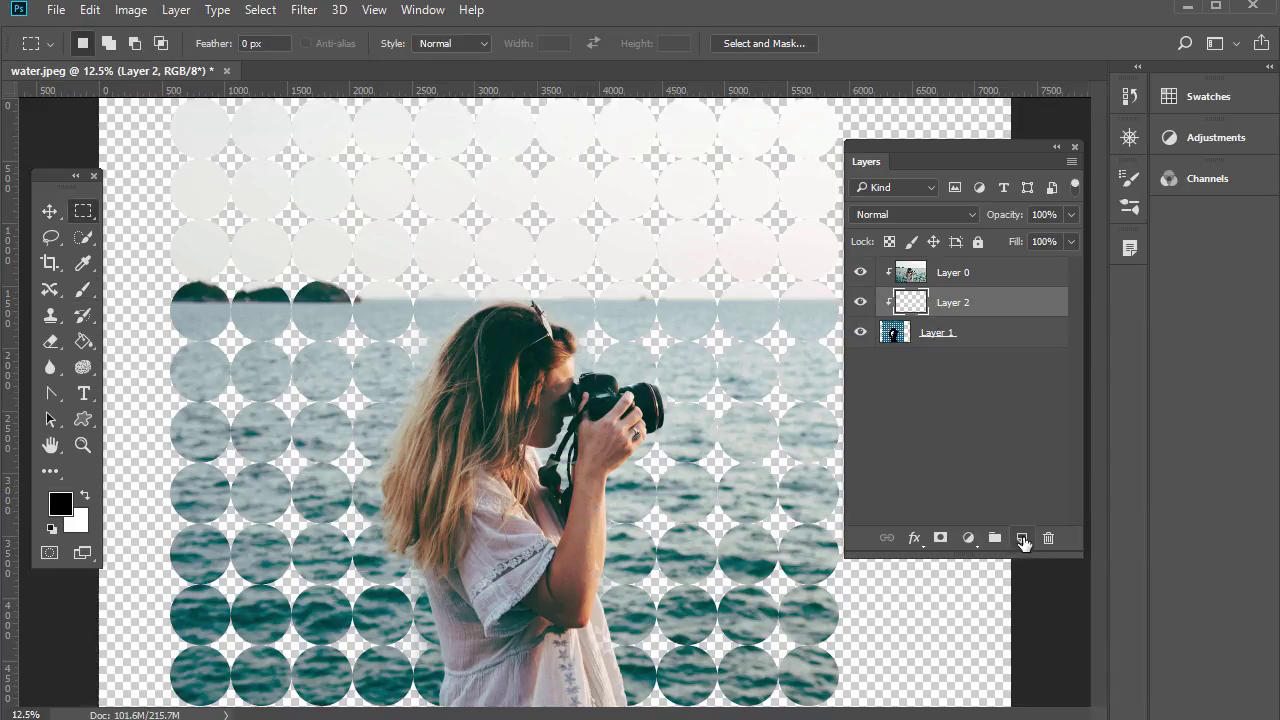
{"action": "left_click_drag", "start_coordinate": [896, 302], "coordinate": [896, 405]}
- Fill Layer 2 with cyan 00bcec, hide it, and revert the document with F12
{"action": "left_click", "coordinate": [64, 506]}
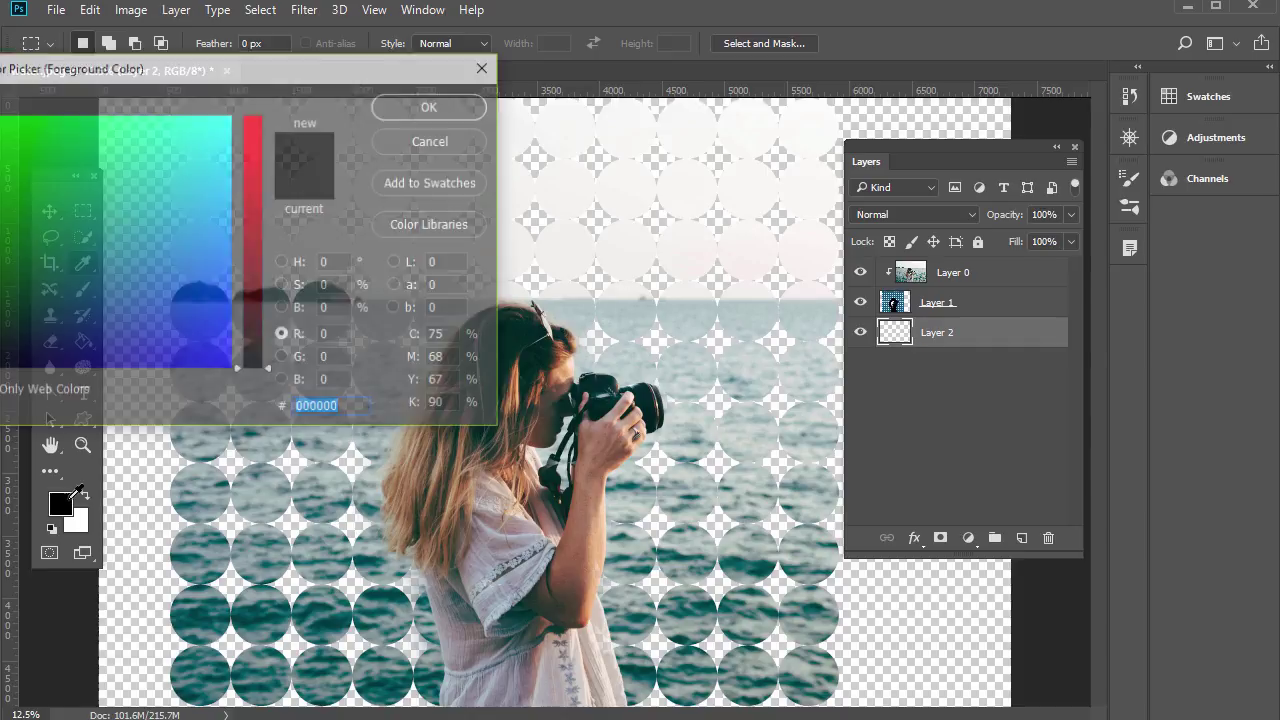
{"action": "left_click_drag", "start_coordinate": [171, 251], "coordinate": [212, 178]}
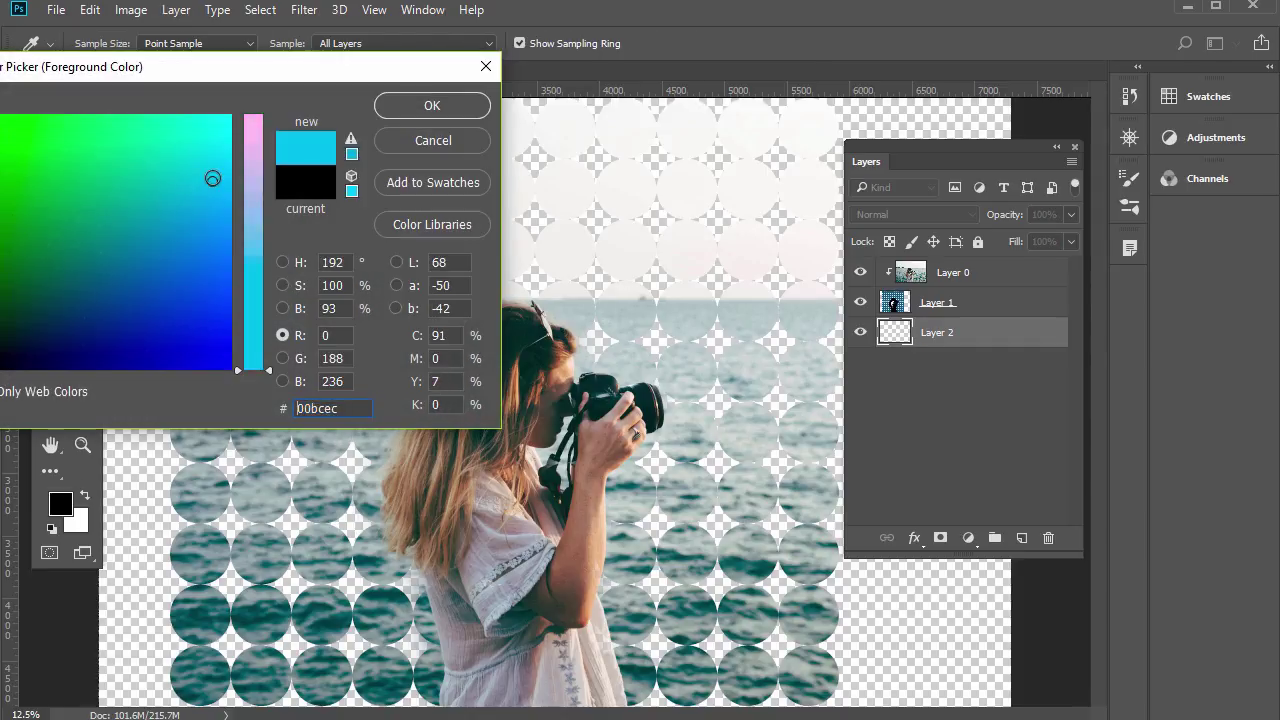
{"action": "left_click", "coordinate": [407, 107]}
{"action": "key", "text": "alt+BackSpace"}
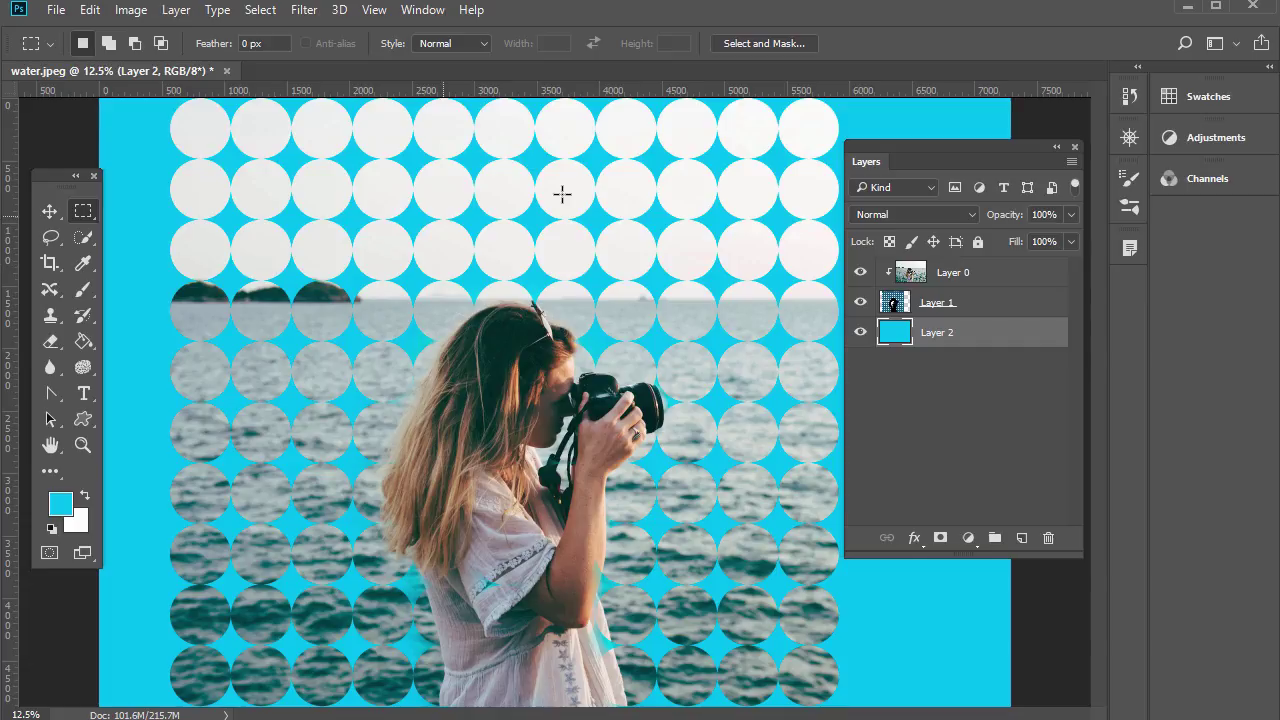
{"action": "left_click", "coordinate": [860, 332]}
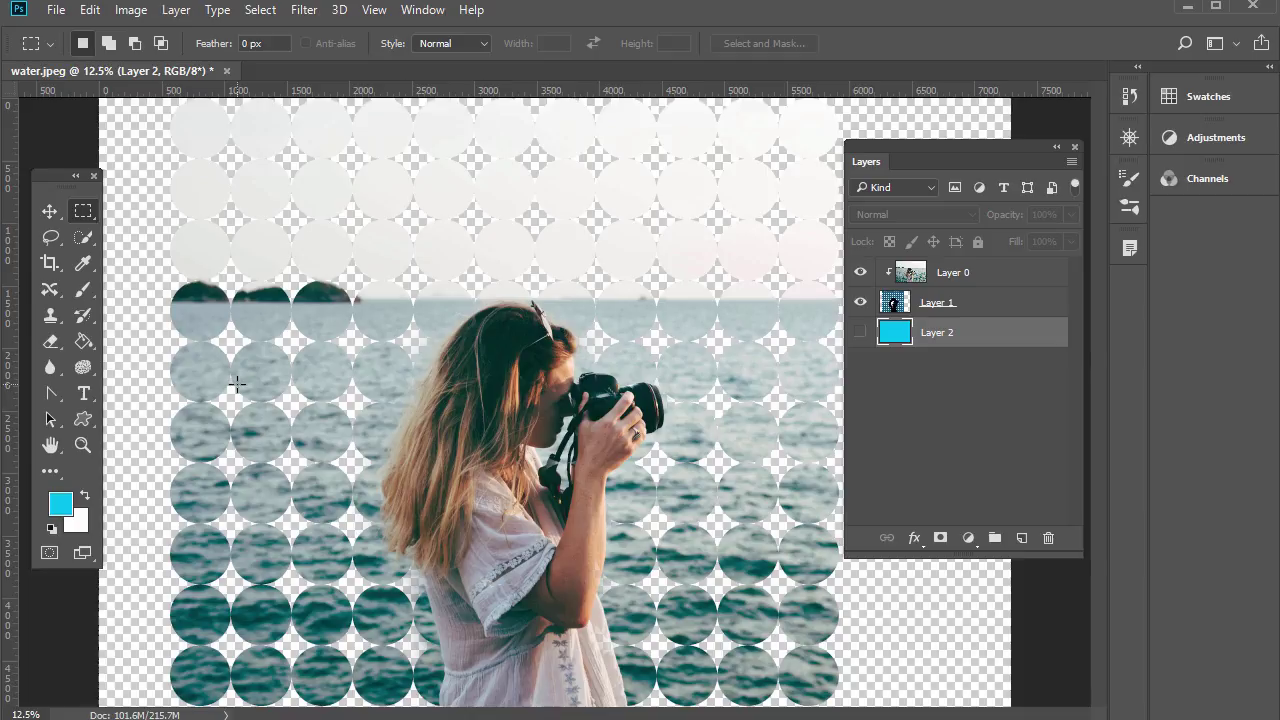
{"action": "key", "text": "F12"}
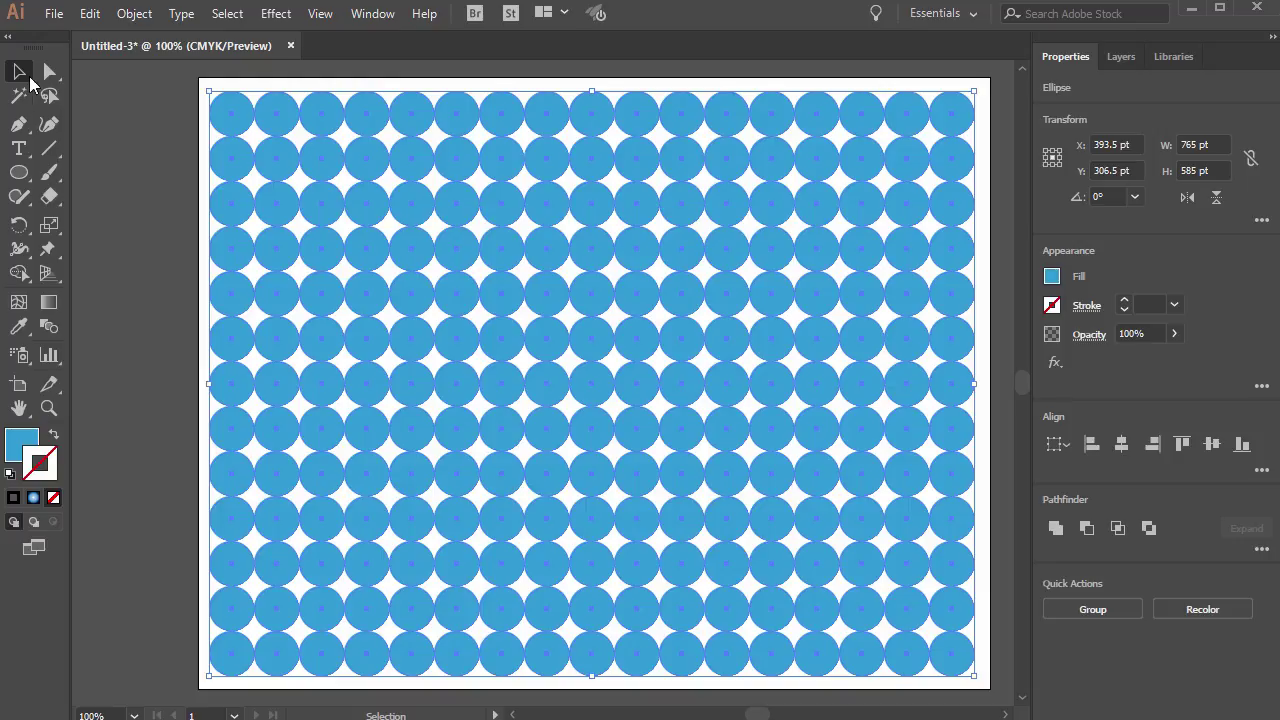
- Shrink the circle grid to about half size and duplicate it to the right and downward
{"action": "left_click_drag", "start_coordinate": [975, 680], "coordinate": [559, 418]}
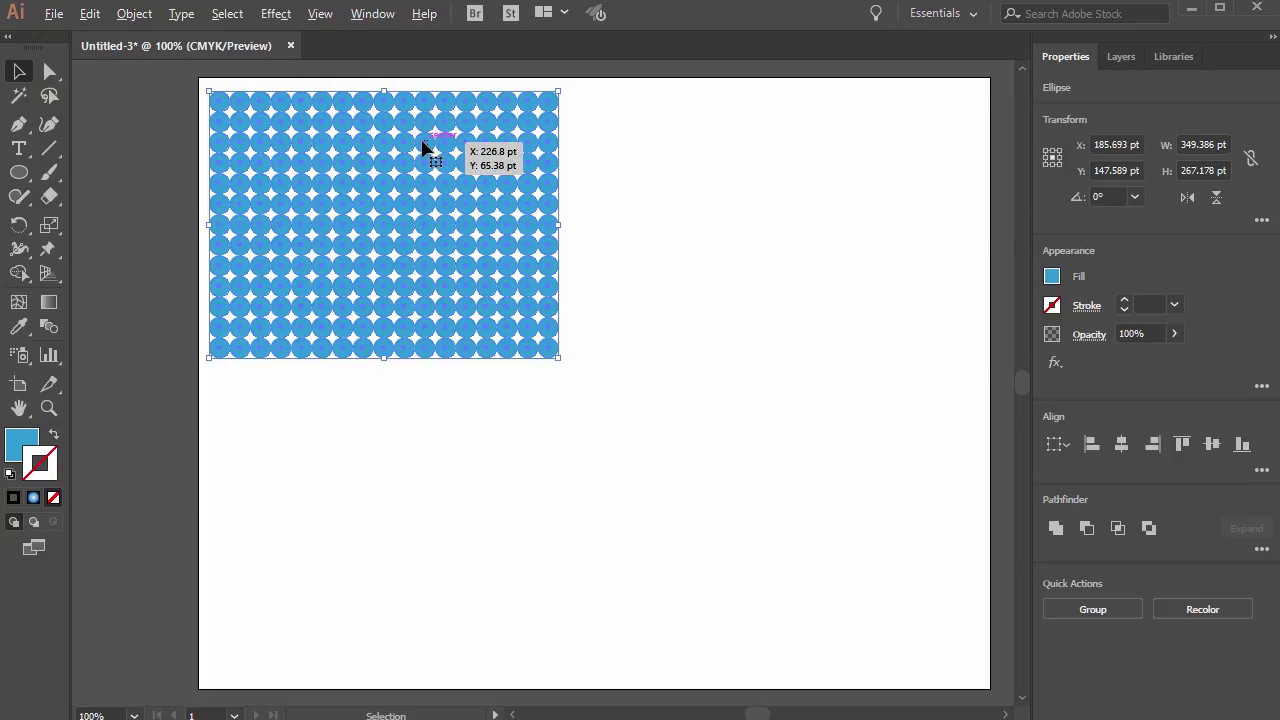
{"action": "left_click_drag", "start_coordinate": [423, 148], "coordinate": [775, 150]}
{"action": "left_click", "coordinate": [196, 483]}
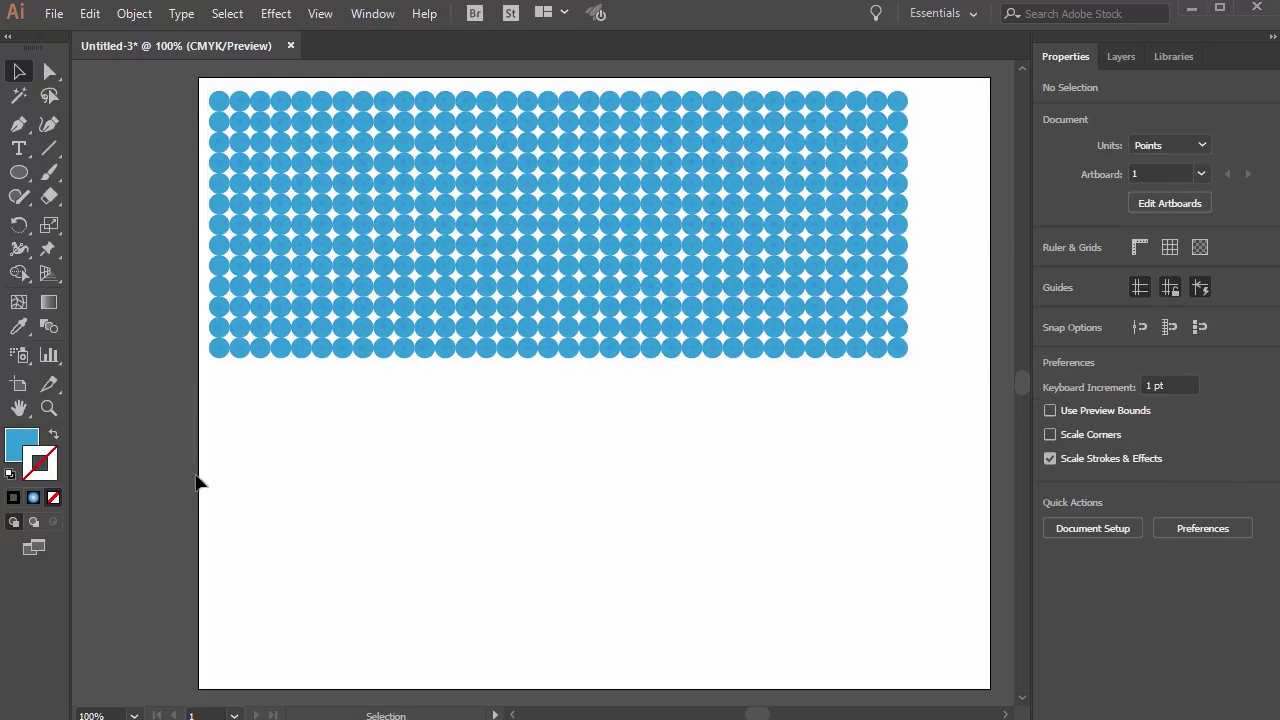
{"action": "left_click_drag", "start_coordinate": [196, 476], "coordinate": [952, 87]}
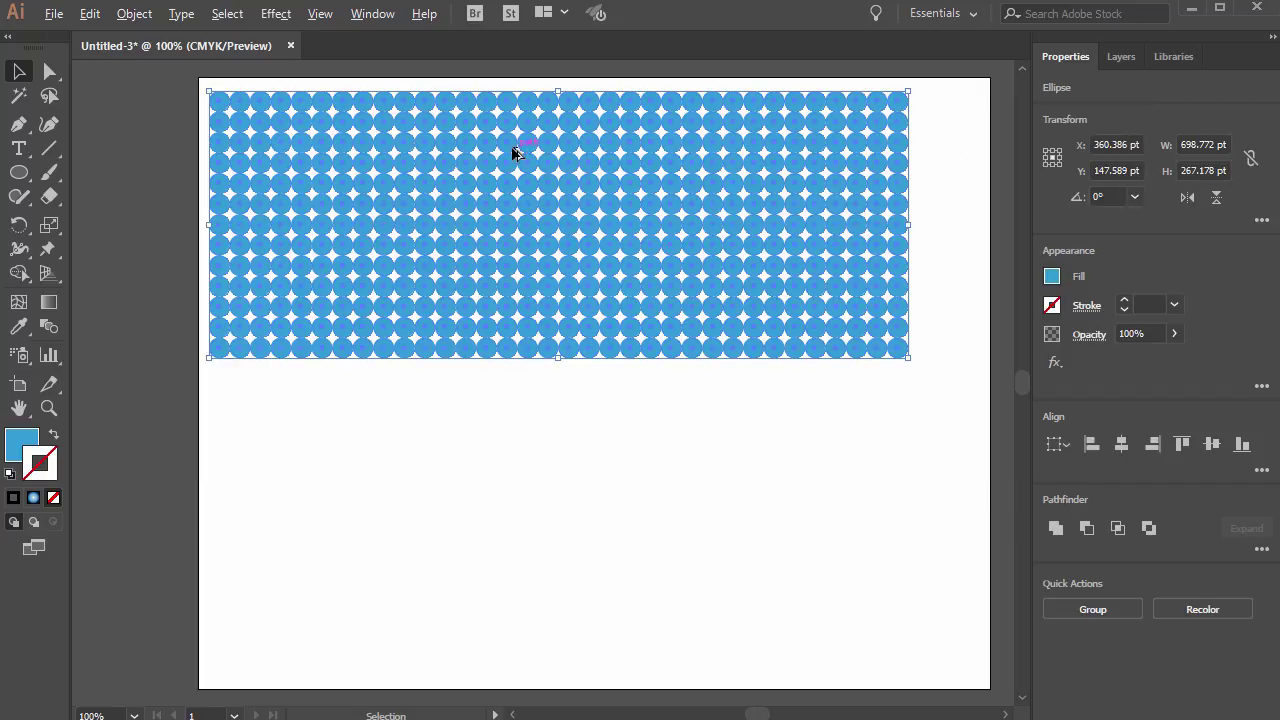
{"action": "left_click_drag", "start_coordinate": [515, 152], "coordinate": [512, 423]}
{"action": "left_click", "coordinate": [920, 345]}
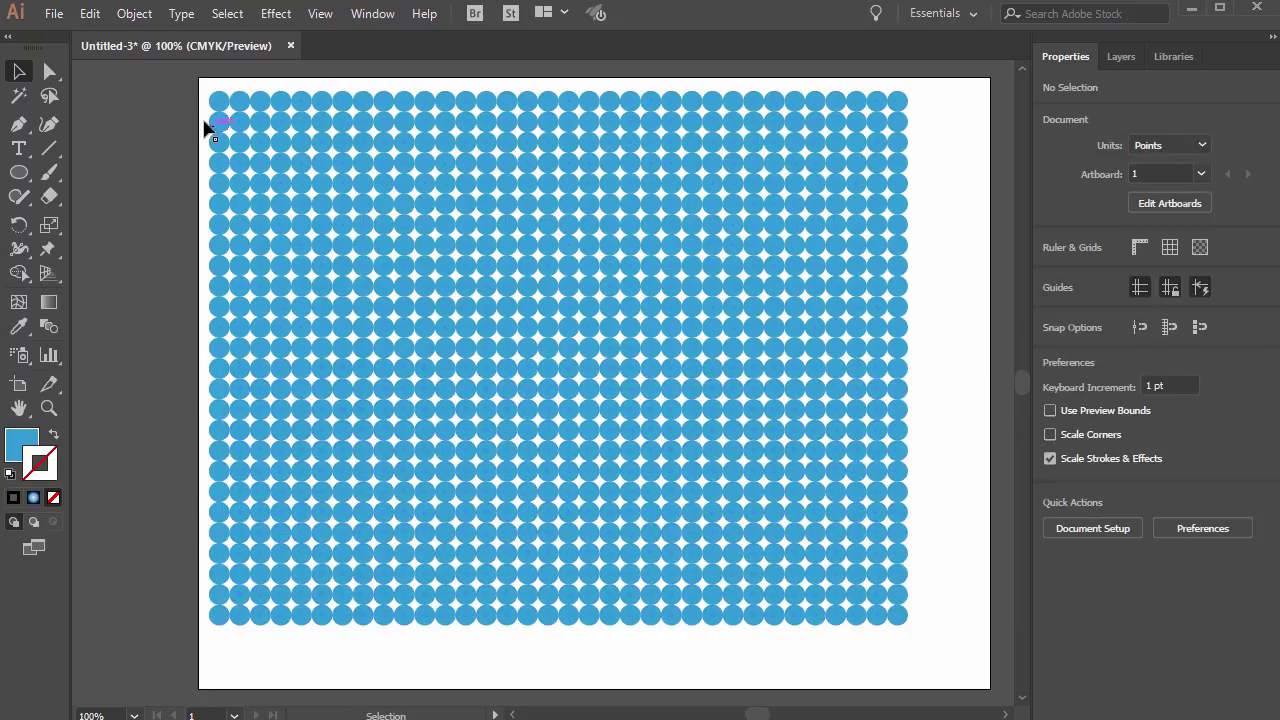
- Select the whole 698.772 × 534.355 pt circle pattern and copy it
{"action": "left_click_drag", "start_coordinate": [183, 83], "coordinate": [929, 660]}
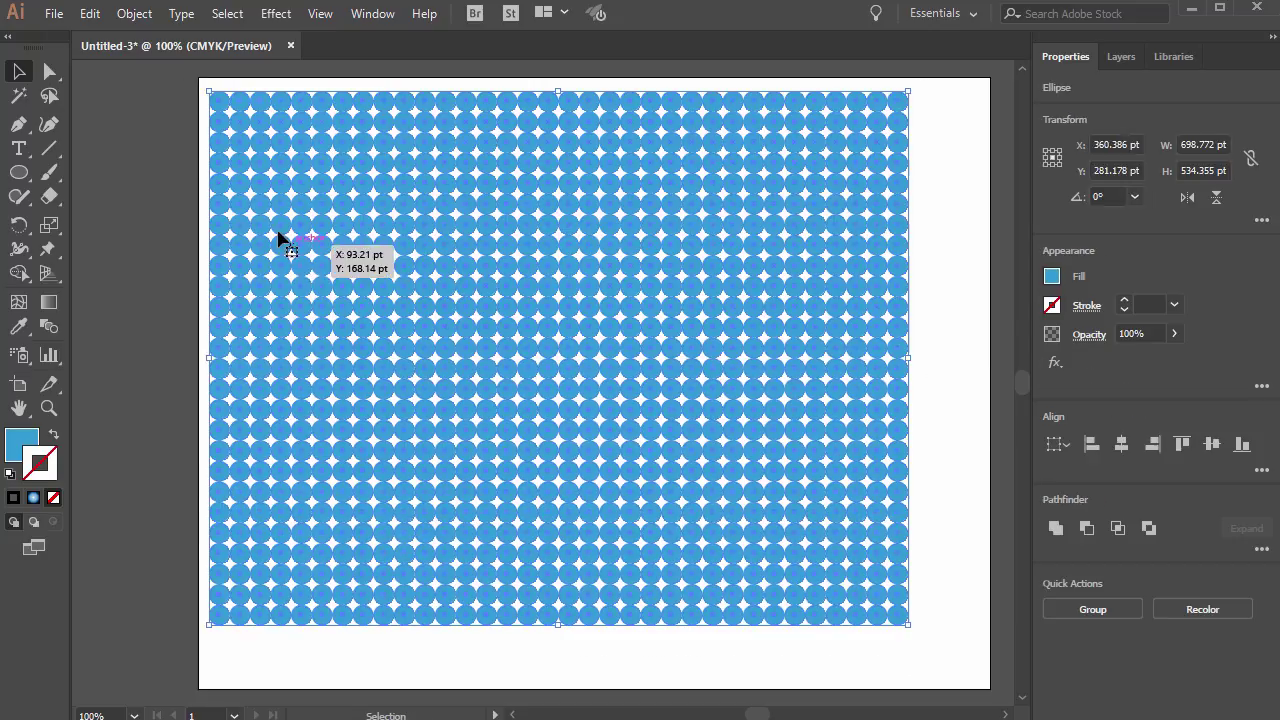
{"action": "left_click", "coordinate": [89, 13]}
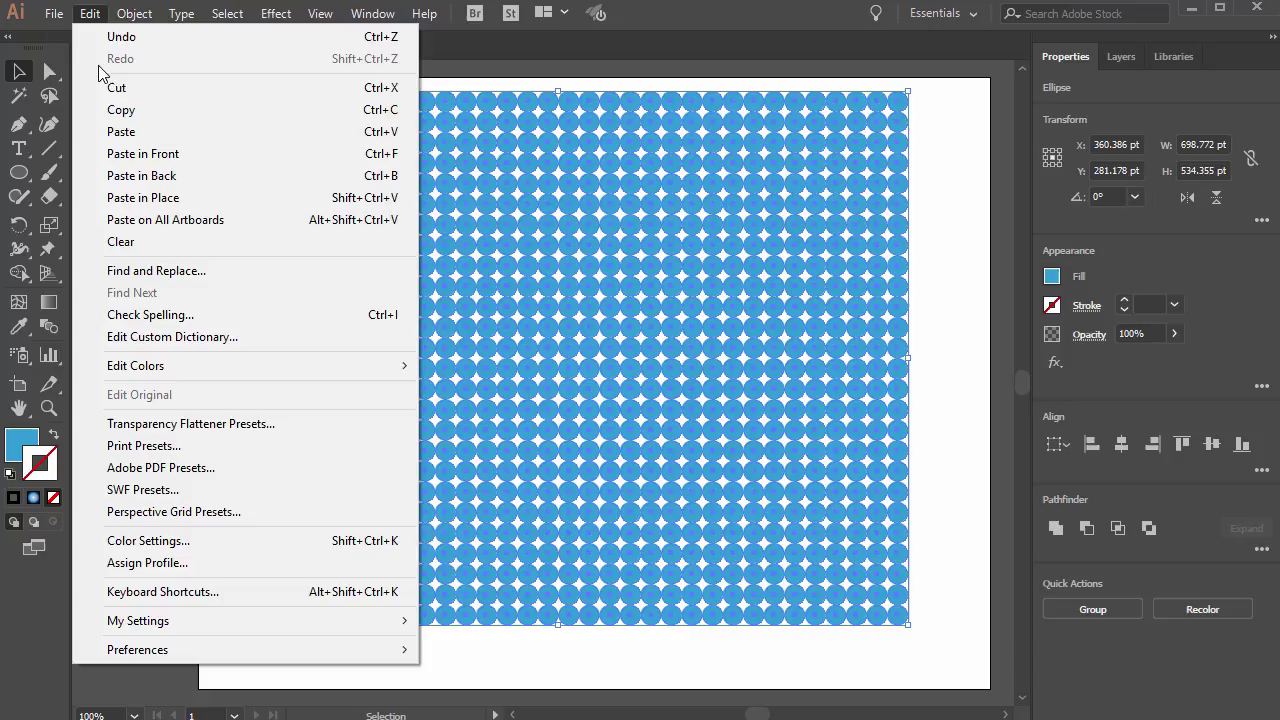
{"action": "left_click", "coordinate": [92, 110]}
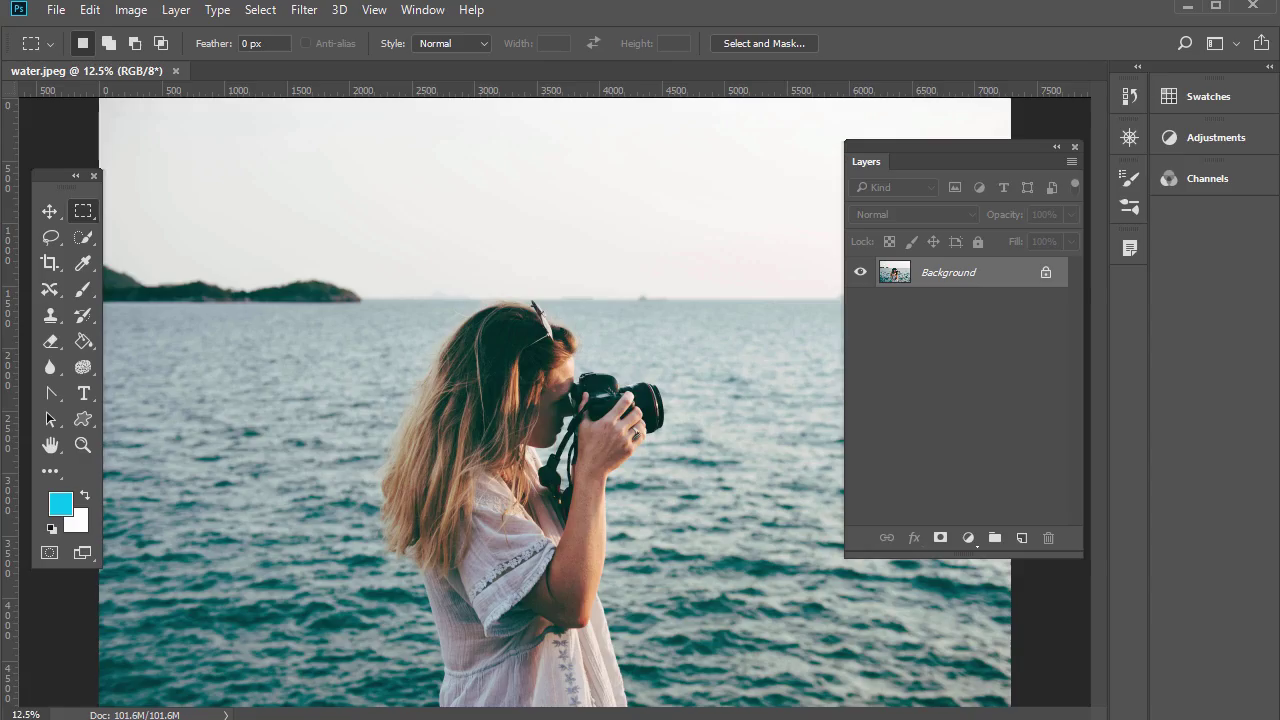
- Paste the denser circle pattern as pixels and scale it up to about 213%
{"action": "left_click", "coordinate": [89, 9]}
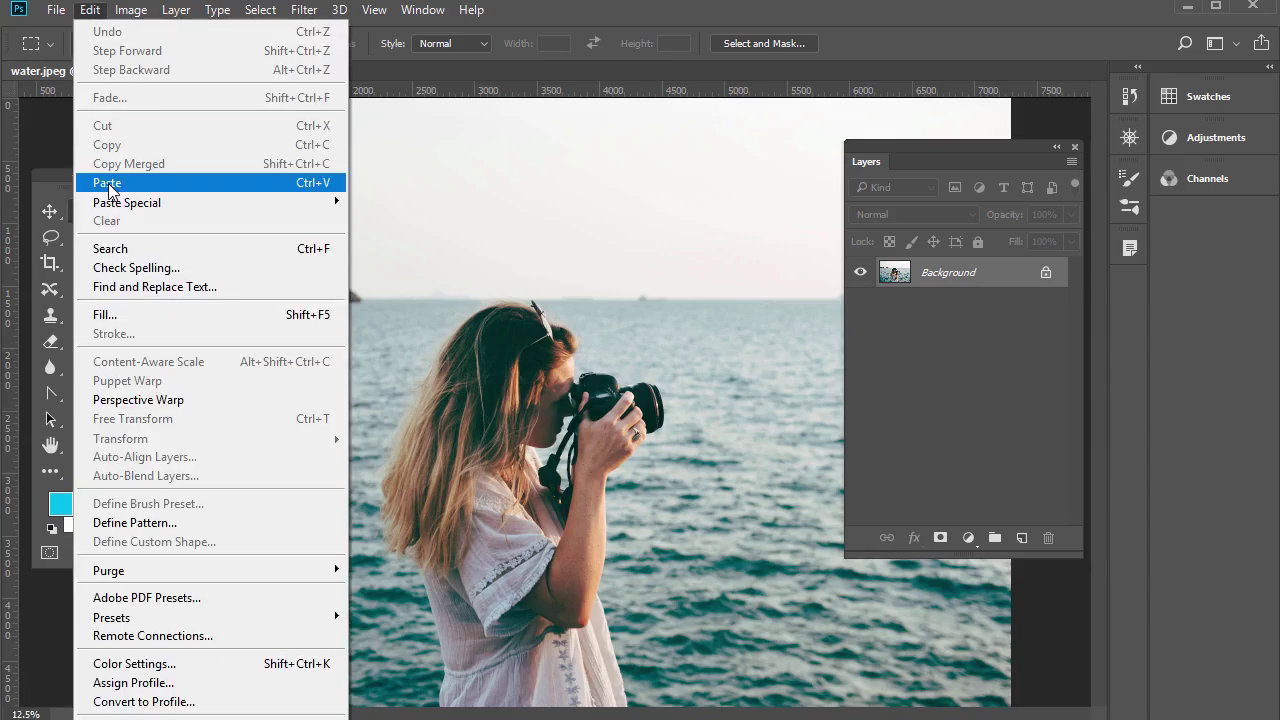
{"action": "left_click", "coordinate": [110, 182]}
{"action": "left_click", "coordinate": [762, 228]}
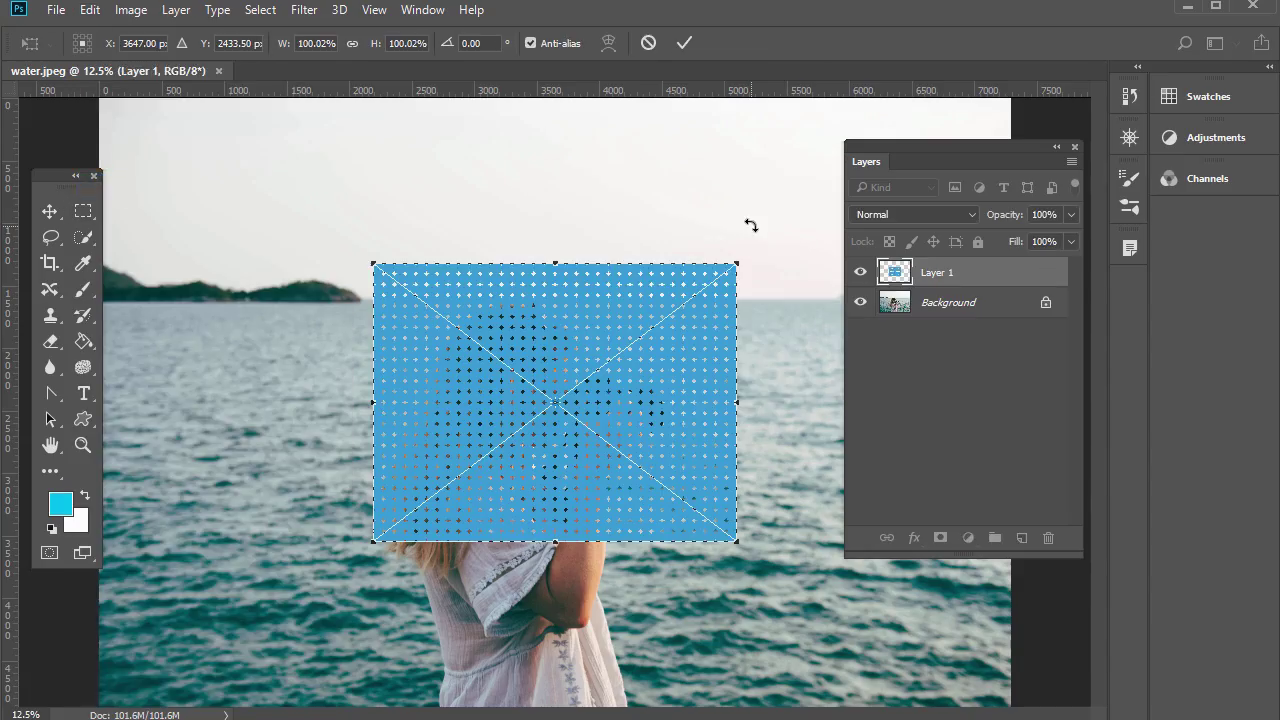
{"action": "left_click_drag", "start_coordinate": [738, 262], "coordinate": [927, 118]}
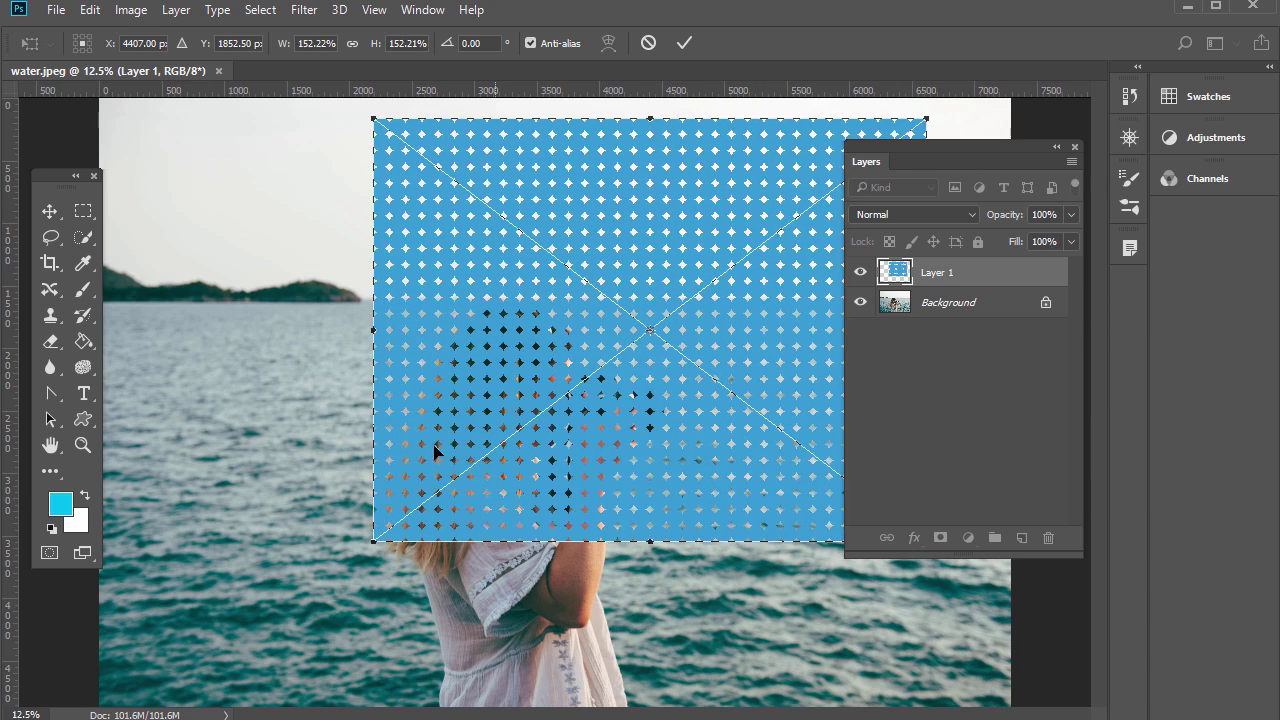
{"action": "left_click_drag", "start_coordinate": [373, 541], "coordinate": [156, 696]}
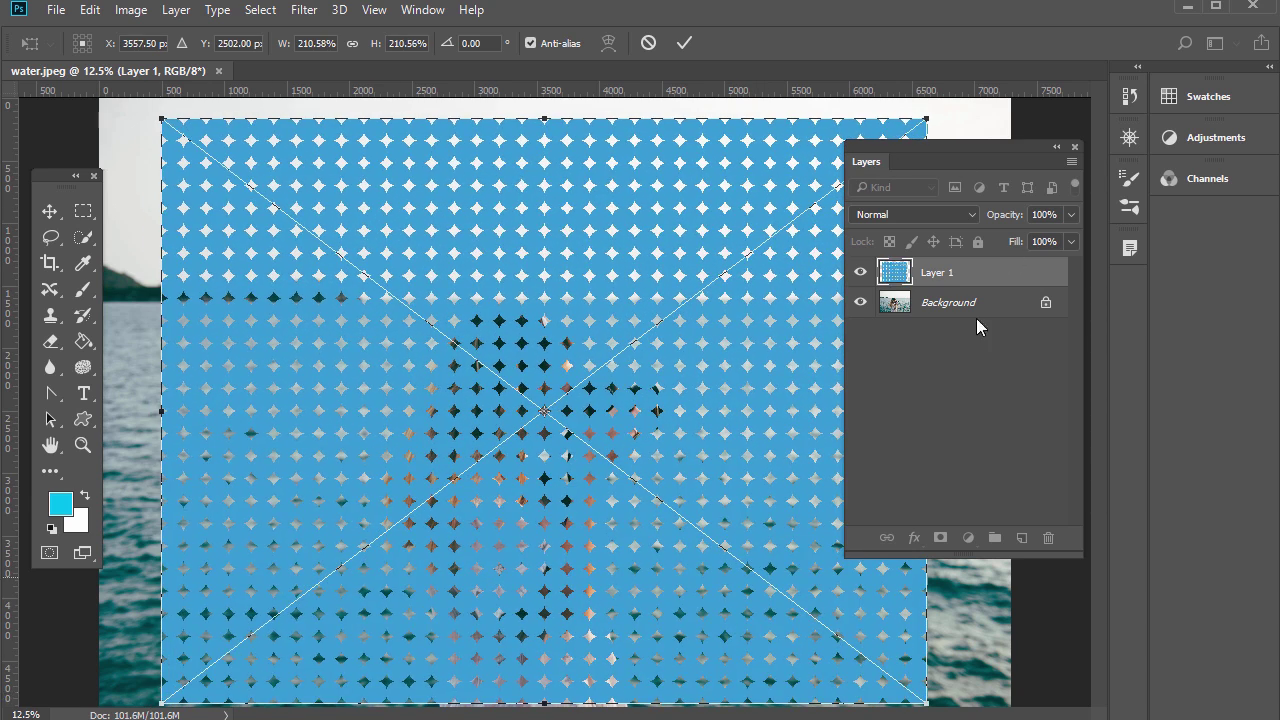
{"action": "left_click_drag", "start_coordinate": [931, 116], "coordinate": [937, 110]}
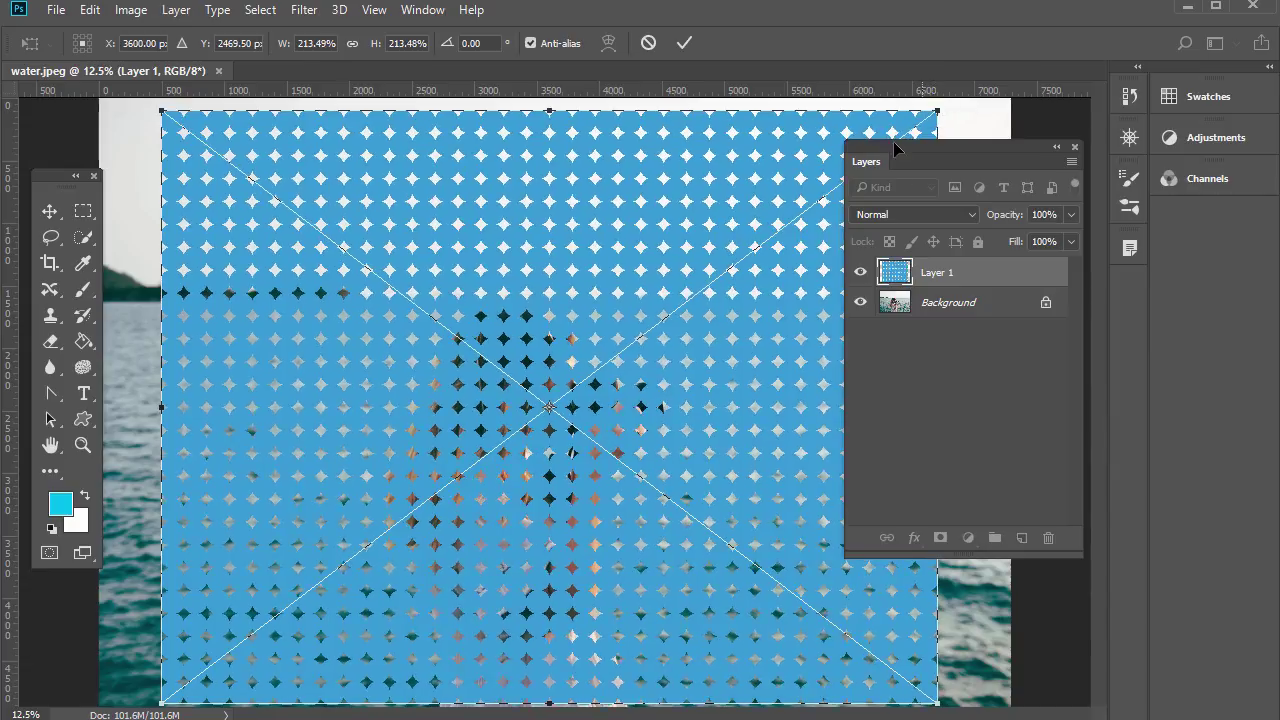
{"action": "key", "text": "Return"}
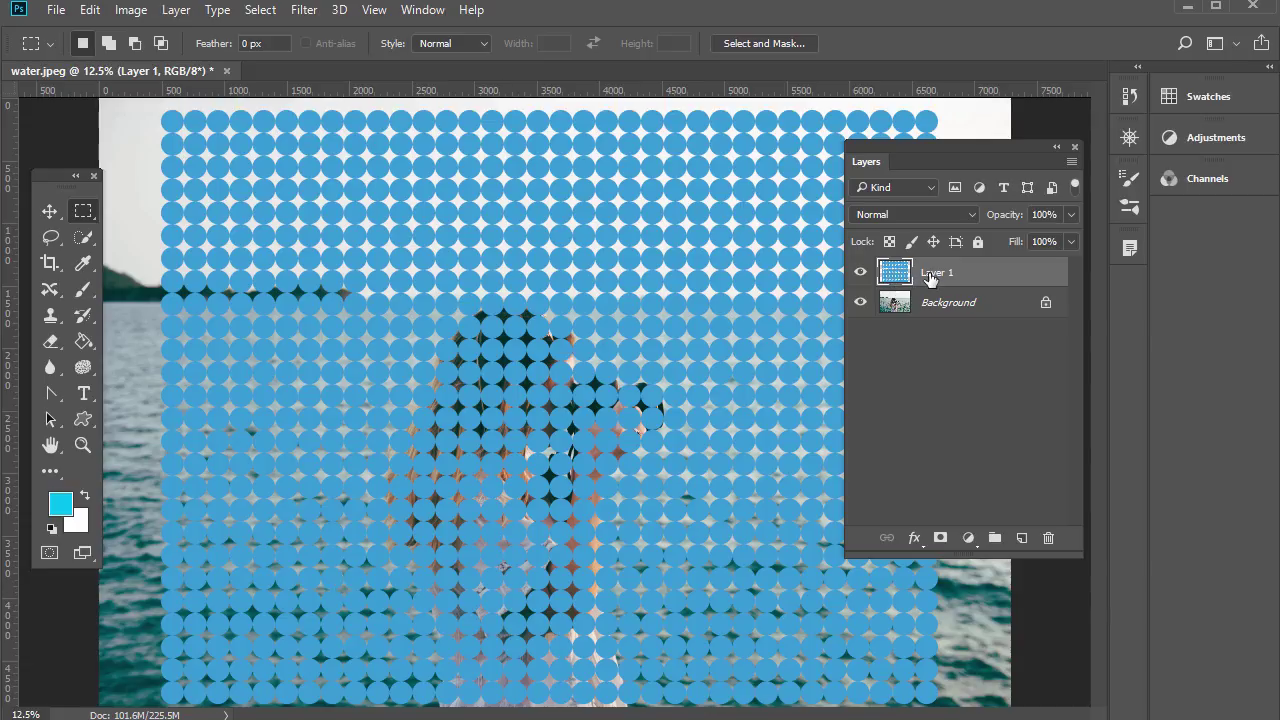
- Add a mask to Layer 1 and paint black over the woman's body, head, camera and hair
{"action": "left_click", "coordinate": [940, 539]}
{"action": "key", "text": "d"}
{"action": "left_click", "coordinate": [83, 289]}
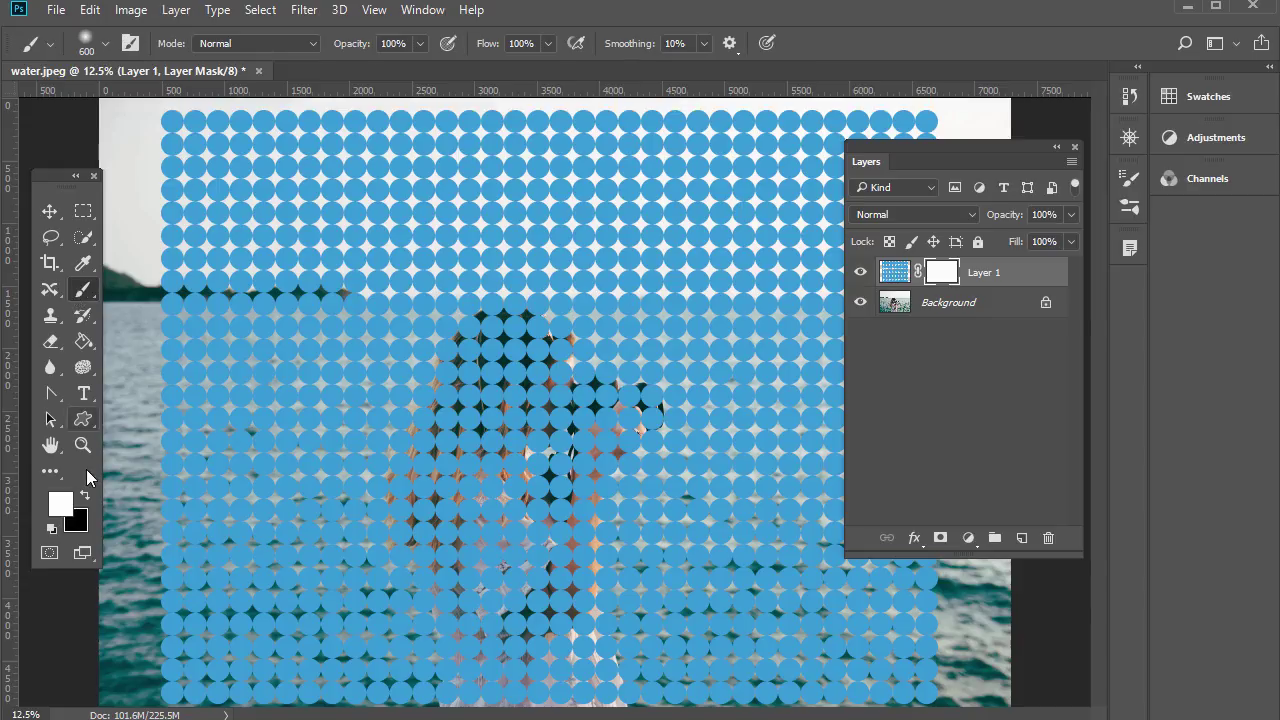
{"action": "left_click", "coordinate": [84, 495]}
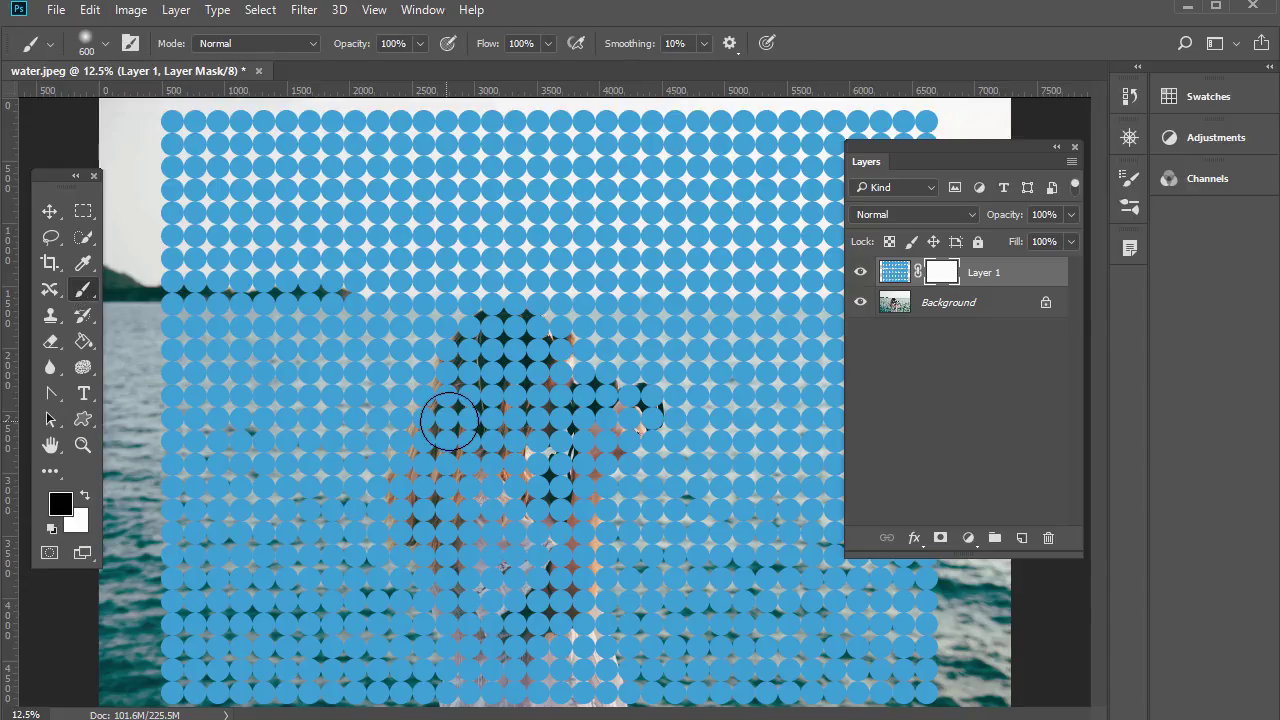
{"action": "mouse_move", "coordinate": [485, 395]}
{"action": "left_mouse_down"}
{"action": "mouse_move", "coordinate": [469, 500]}
{"action": "mouse_move", "coordinate": [467, 464]}
{"action": "mouse_move", "coordinate": [498, 491]}
{"action": "mouse_move", "coordinate": [507, 377]}
{"action": "mouse_move", "coordinate": [495, 342]}
{"action": "mouse_move", "coordinate": [458, 387]}
{"action": "mouse_move", "coordinate": [449, 425]}
{"action": "mouse_move", "coordinate": [550, 417]}
{"action": "mouse_move", "coordinate": [555, 405]}
{"action": "mouse_move", "coordinate": [575, 428]}
{"action": "left_mouse_up"}
{"action": "mouse_move", "coordinate": [560, 330]}
{"action": "left_mouse_down"}
{"action": "mouse_move", "coordinate": [570, 419]}
{"action": "mouse_move", "coordinate": [611, 422]}
{"action": "left_mouse_up"}
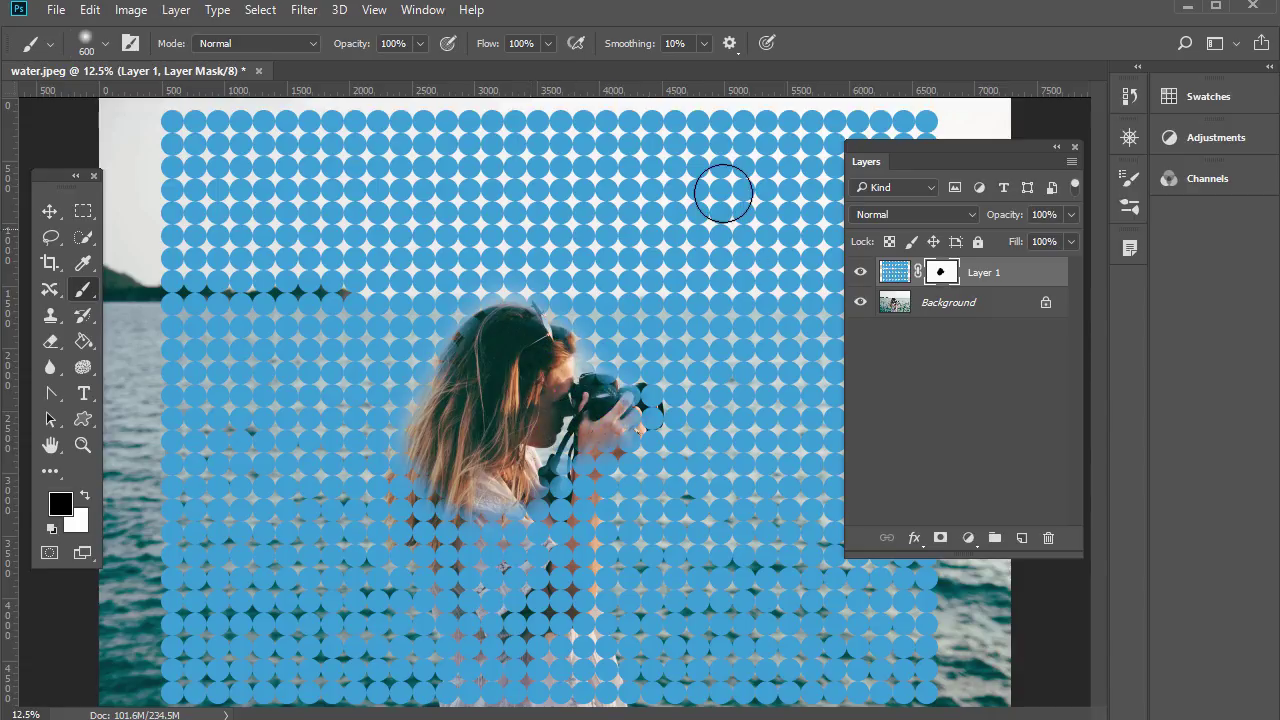
{"action": "mouse_move", "coordinate": [452, 470]}
{"action": "left_mouse_down"}
{"action": "mouse_move", "coordinate": [440, 552]}
{"action": "mouse_move", "coordinate": [490, 630]}
{"action": "mouse_move", "coordinate": [480, 680]}
{"action": "mouse_move", "coordinate": [520, 665]}
{"action": "mouse_move", "coordinate": [580, 672]}
{"action": "mouse_move", "coordinate": [540, 600]}
{"action": "mouse_move", "coordinate": [565, 480]}
{"action": "mouse_move", "coordinate": [652, 400]}
{"action": "mouse_move", "coordinate": [572, 496]}
{"action": "mouse_move", "coordinate": [565, 602]}
{"action": "mouse_move", "coordinate": [585, 604]}
{"action": "mouse_move", "coordinate": [481, 646]}
{"action": "mouse_move", "coordinate": [459, 530]}
{"action": "mouse_move", "coordinate": [515, 500]}
{"action": "mouse_move", "coordinate": [435, 445]}
{"action": "mouse_move", "coordinate": [395, 575]}
{"action": "mouse_move", "coordinate": [458, 605]}
{"action": "mouse_move", "coordinate": [451, 409]}
{"action": "mouse_move", "coordinate": [320, 360]}
{"action": "mouse_move", "coordinate": [265, 450]}
{"action": "left_mouse_up"}
- Paint white to restore the dots left of her hair, then target Layer 1's image
{"action": "left_click", "coordinate": [84, 497]}
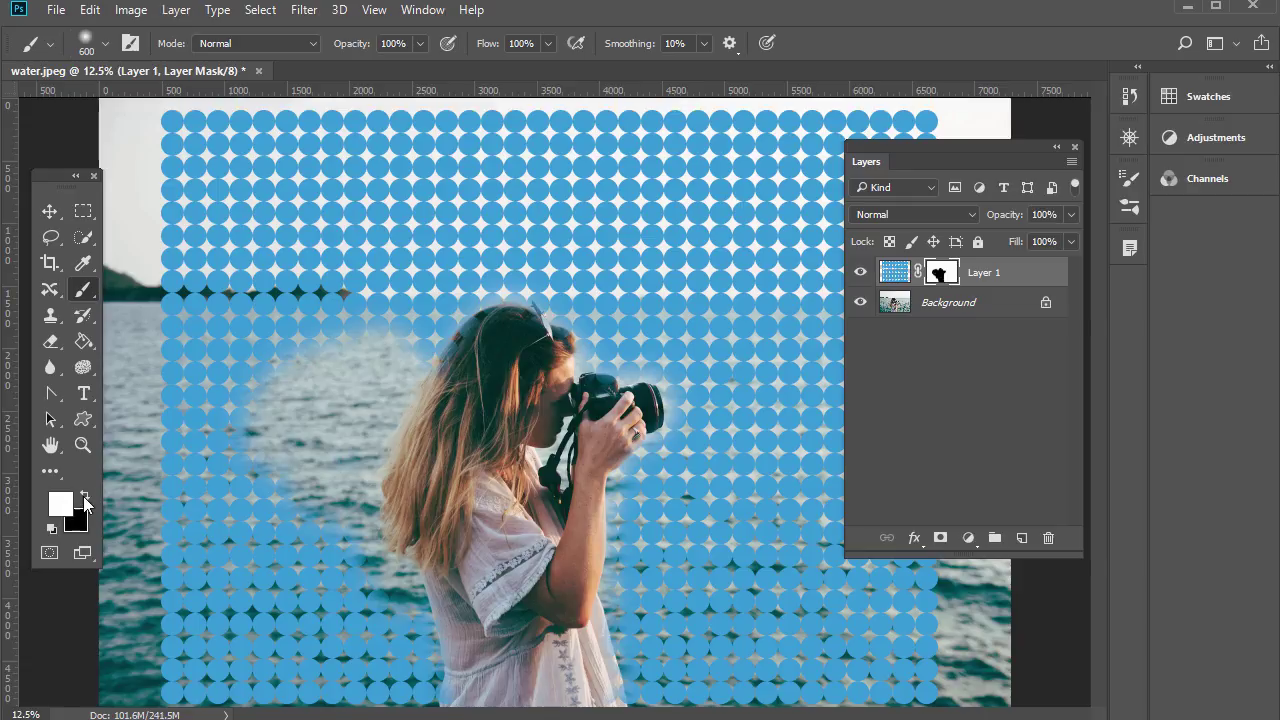
{"action": "mouse_move", "coordinate": [397, 277]}
{"action": "left_mouse_down"}
{"action": "mouse_move", "coordinate": [237, 476]}
{"action": "mouse_move", "coordinate": [242, 410]}
{"action": "mouse_move", "coordinate": [356, 246]}
{"action": "mouse_move", "coordinate": [240, 516]}
{"action": "mouse_move", "coordinate": [324, 459]}
{"action": "mouse_move", "coordinate": [399, 318]}
{"action": "mouse_move", "coordinate": [390, 348]}
{"action": "mouse_move", "coordinate": [315, 430]}
{"action": "mouse_move", "coordinate": [325, 516]}
{"action": "mouse_move", "coordinate": [394, 625]}
{"action": "mouse_move", "coordinate": [378, 581]}
{"action": "mouse_move", "coordinate": [391, 617]}
{"action": "mouse_move", "coordinate": [405, 601]}
{"action": "mouse_move", "coordinate": [361, 543]}
{"action": "mouse_move", "coordinate": [348, 447]}
{"action": "mouse_move", "coordinate": [401, 371]}
{"action": "left_mouse_up"}
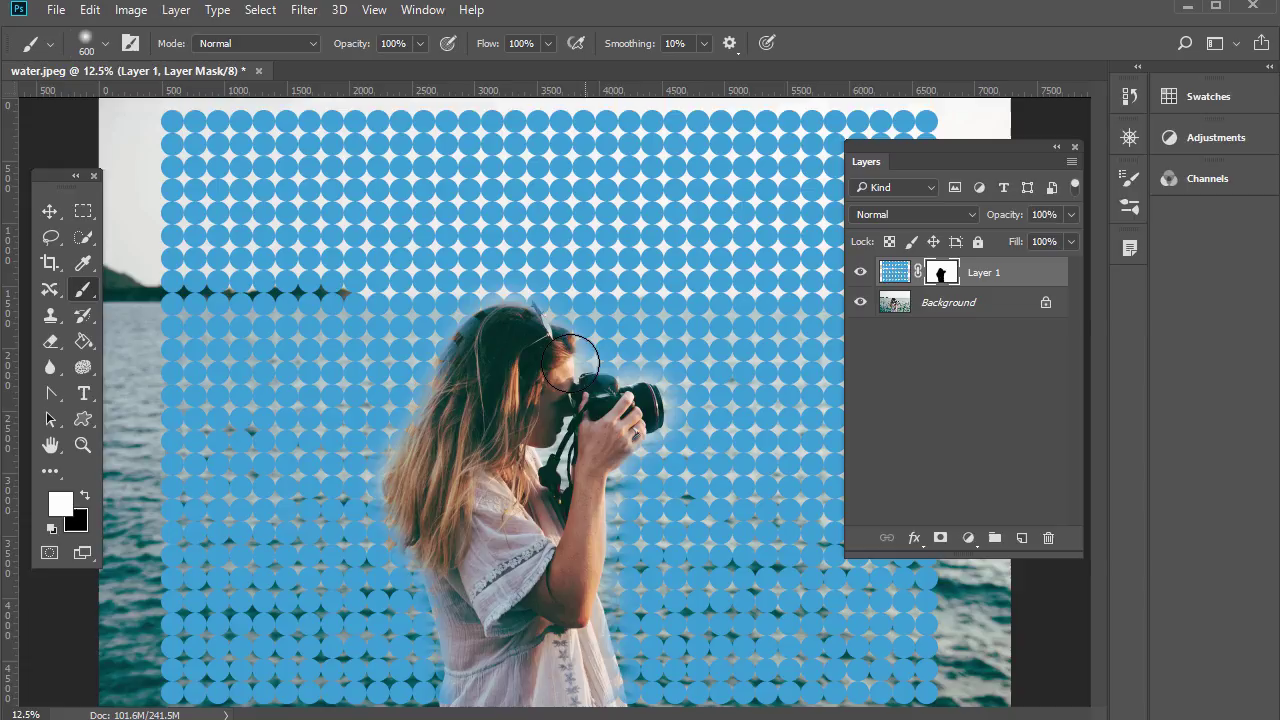
{"action": "left_click", "coordinate": [892, 274]}
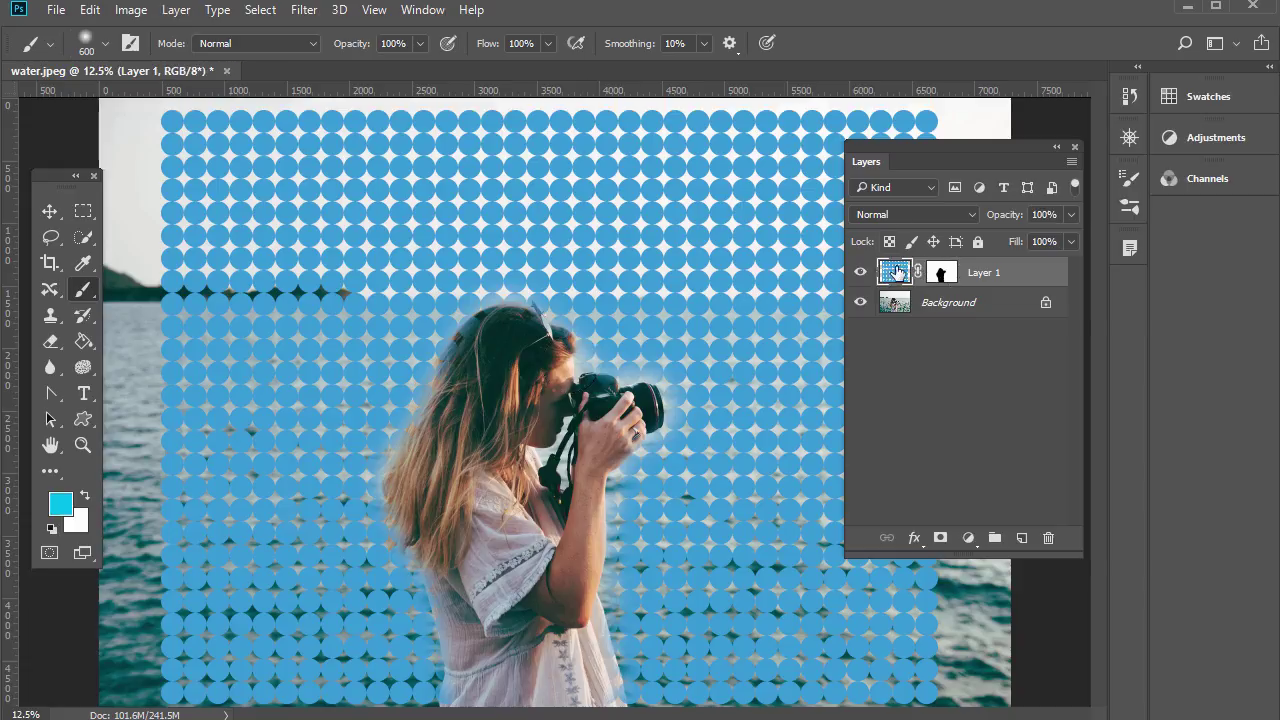
- Set Layer 1's blend mode to Multiply, briefly trying Screen before returning to Multiply
{"action": "left_click", "coordinate": [925, 215]}
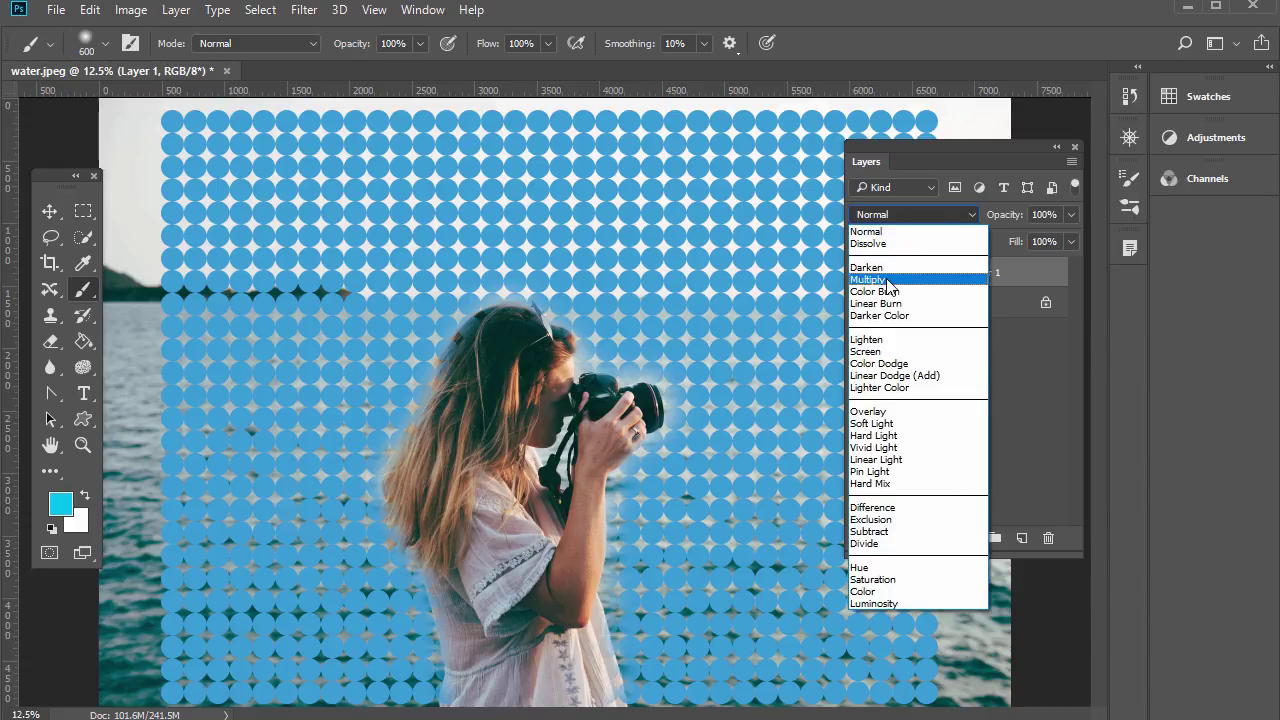
{"action": "left_click", "coordinate": [886, 280]}
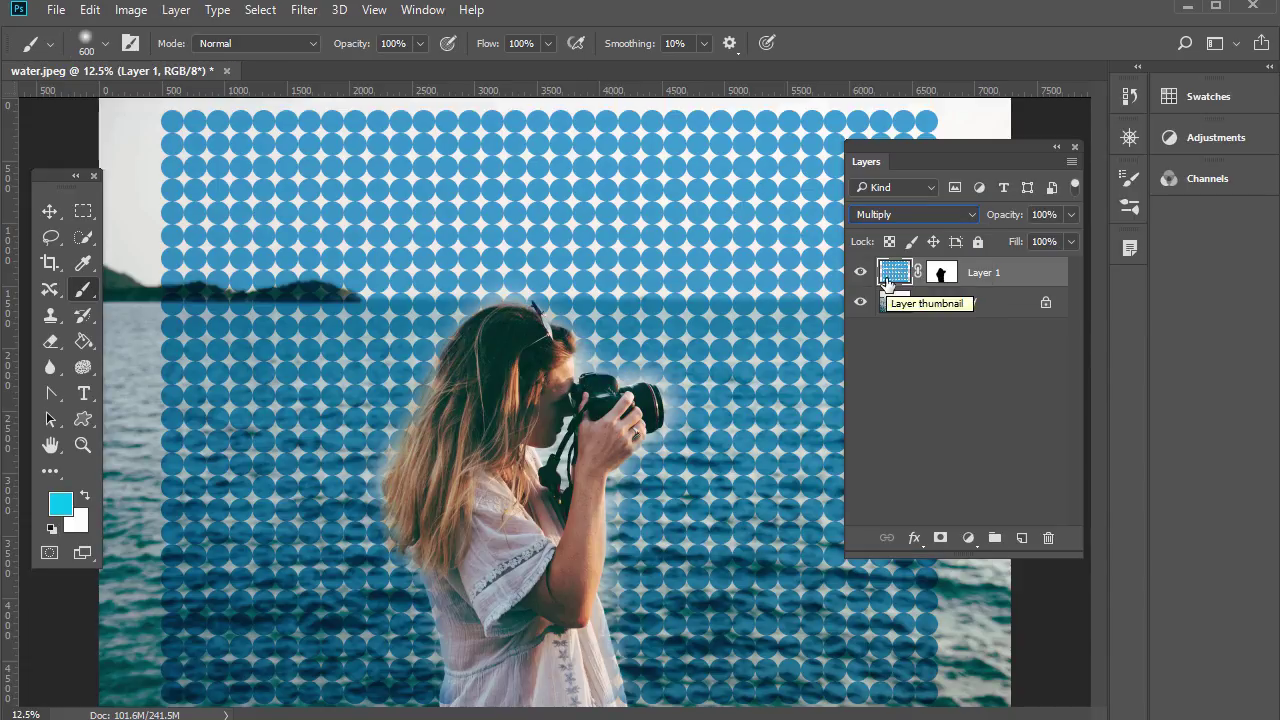
{"action": "left_click", "coordinate": [920, 215]}
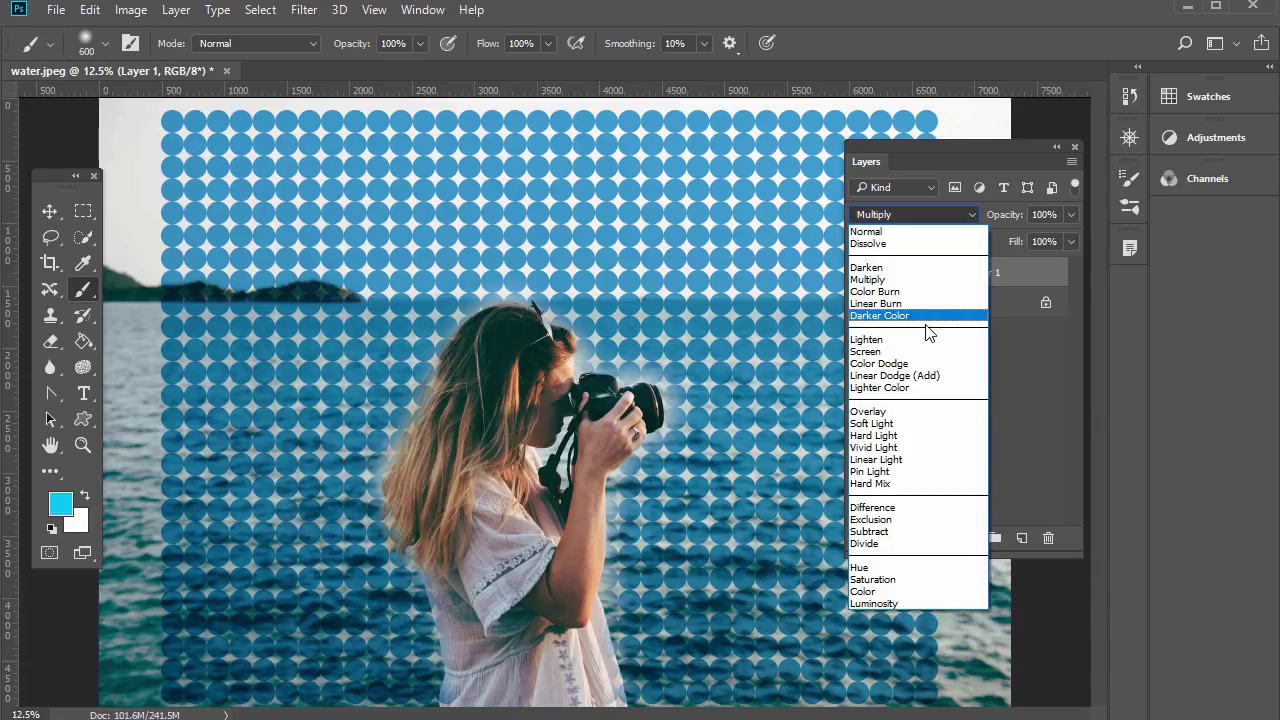
{"action": "left_click", "coordinate": [890, 352]}
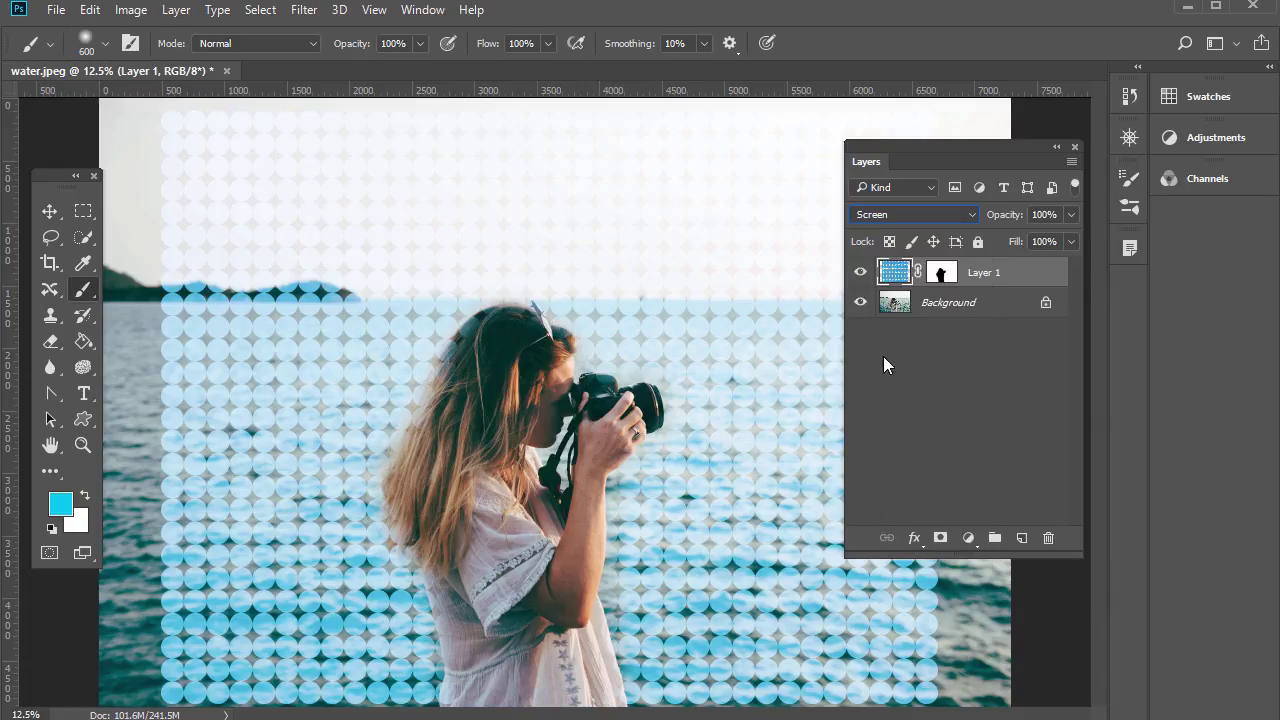
{"action": "left_click", "coordinate": [905, 215]}
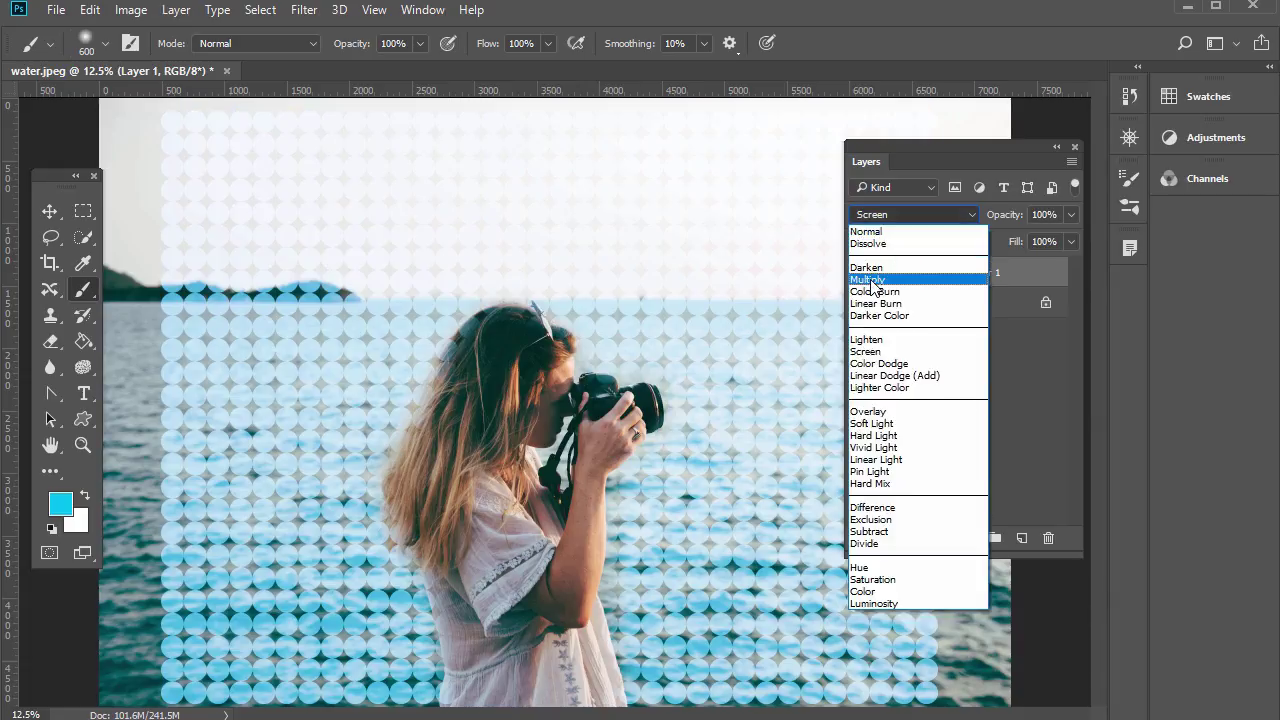
{"action": "left_click", "coordinate": [905, 279]}
{"action": "left_click", "coordinate": [49, 262]}
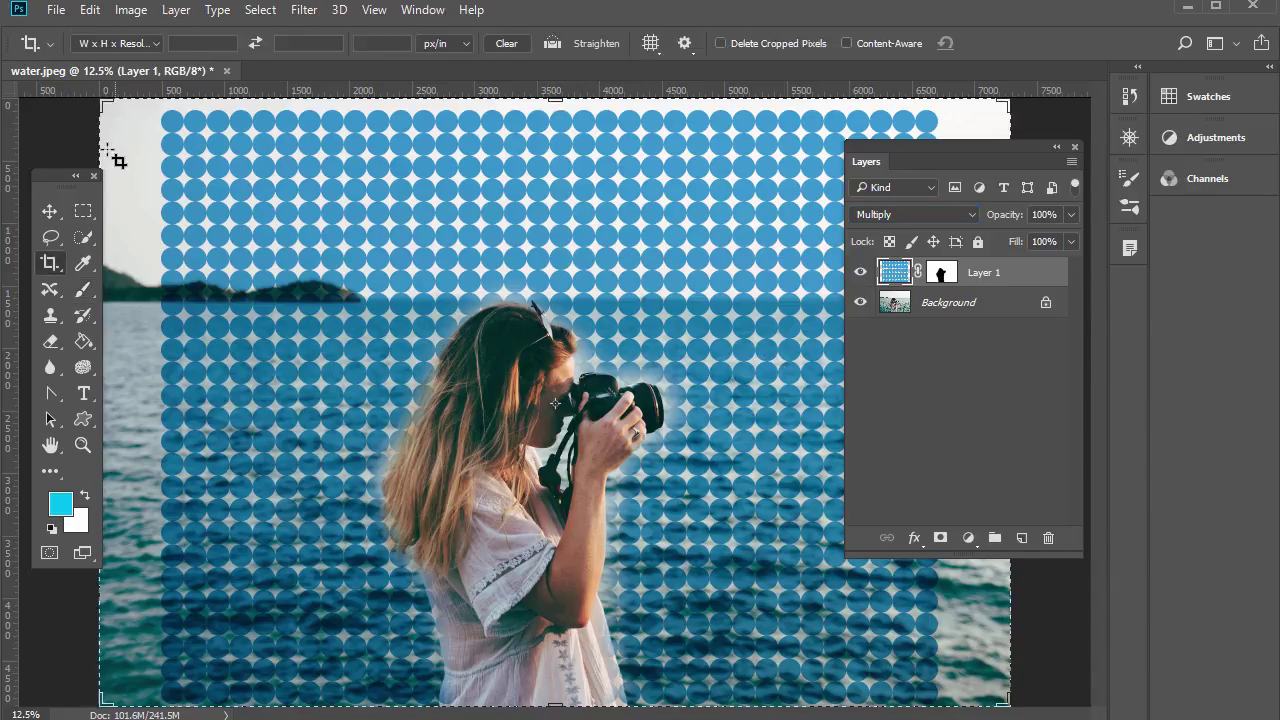
- Pull the crop's top-left and bottom-right corners and left and top edges in to the dot grid
{"action": "left_click_drag", "start_coordinate": [97, 96], "coordinate": [140, 124]}
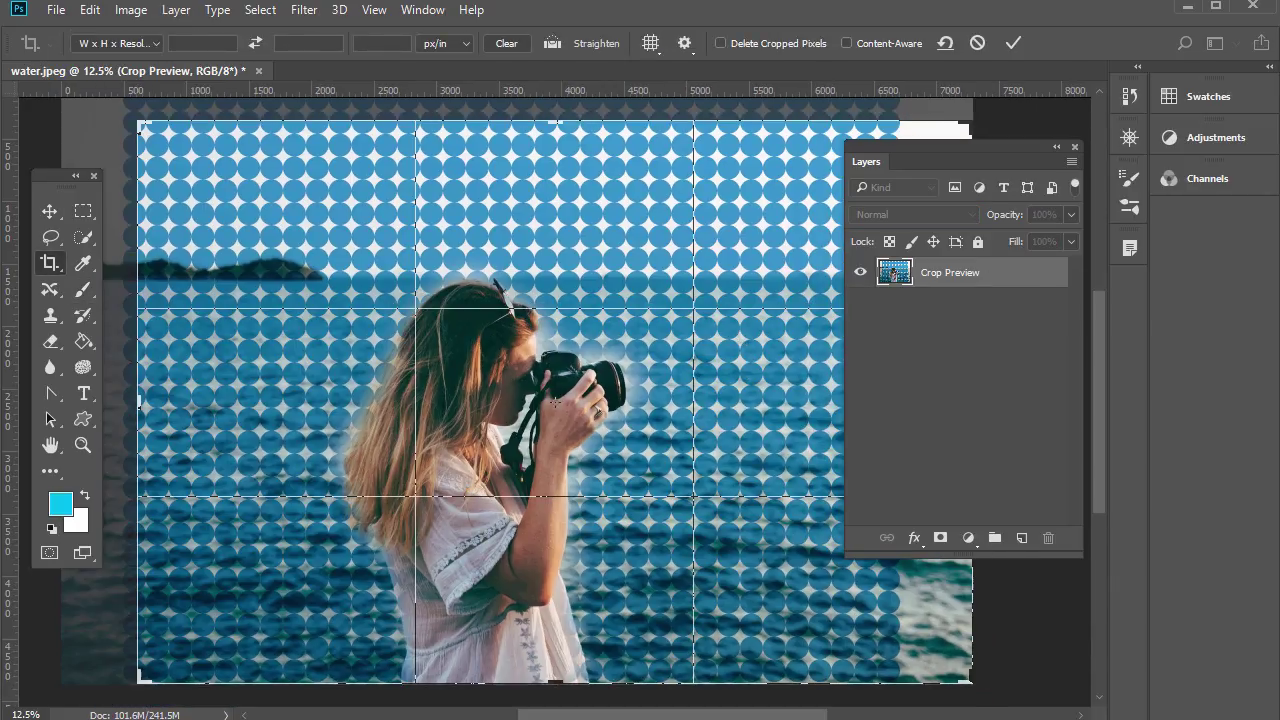
{"action": "left_click_drag", "start_coordinate": [975, 681], "coordinate": [938, 681]}
{"action": "left_click_drag", "start_coordinate": [172, 412], "coordinate": [200, 405]}
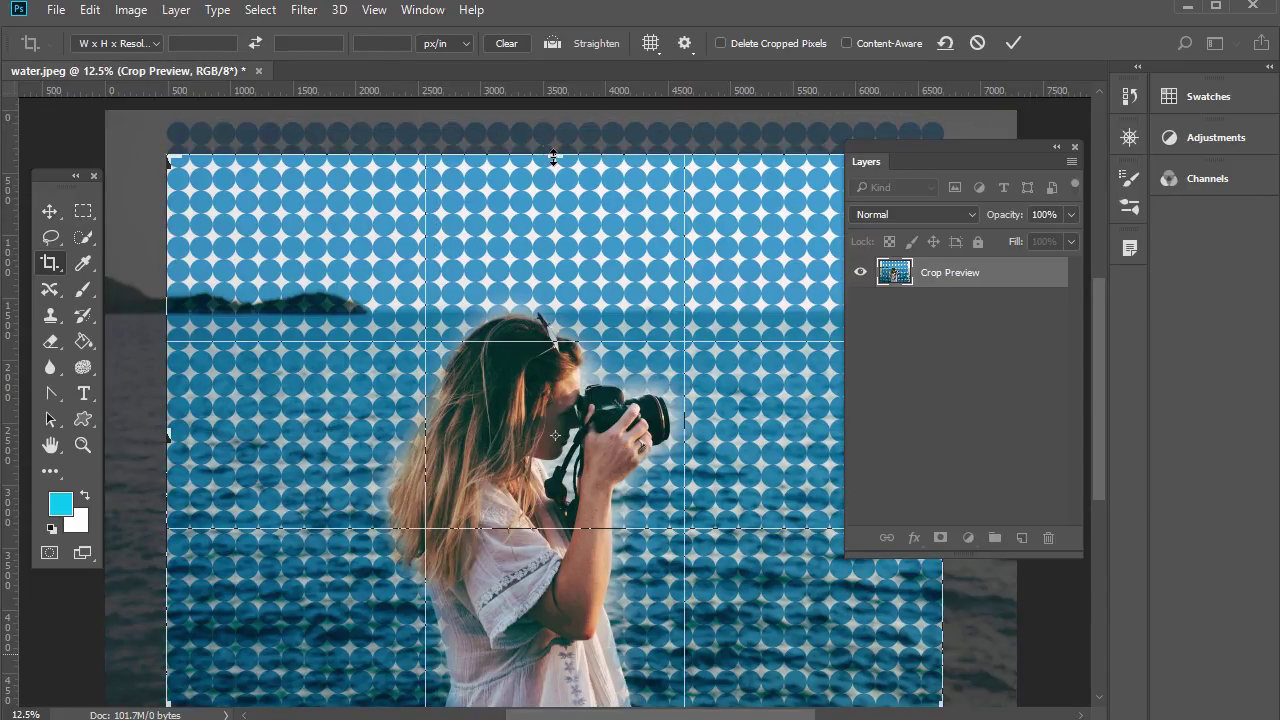
{"action": "mouse_move", "coordinate": [553, 157]}
{"action": "left_mouse_down"}
{"action": "mouse_move", "coordinate": [554, 134]}
{"action": "mouse_move", "coordinate": [543, 157]}
{"action": "mouse_move", "coordinate": [541, 139]}
{"action": "left_mouse_up"}
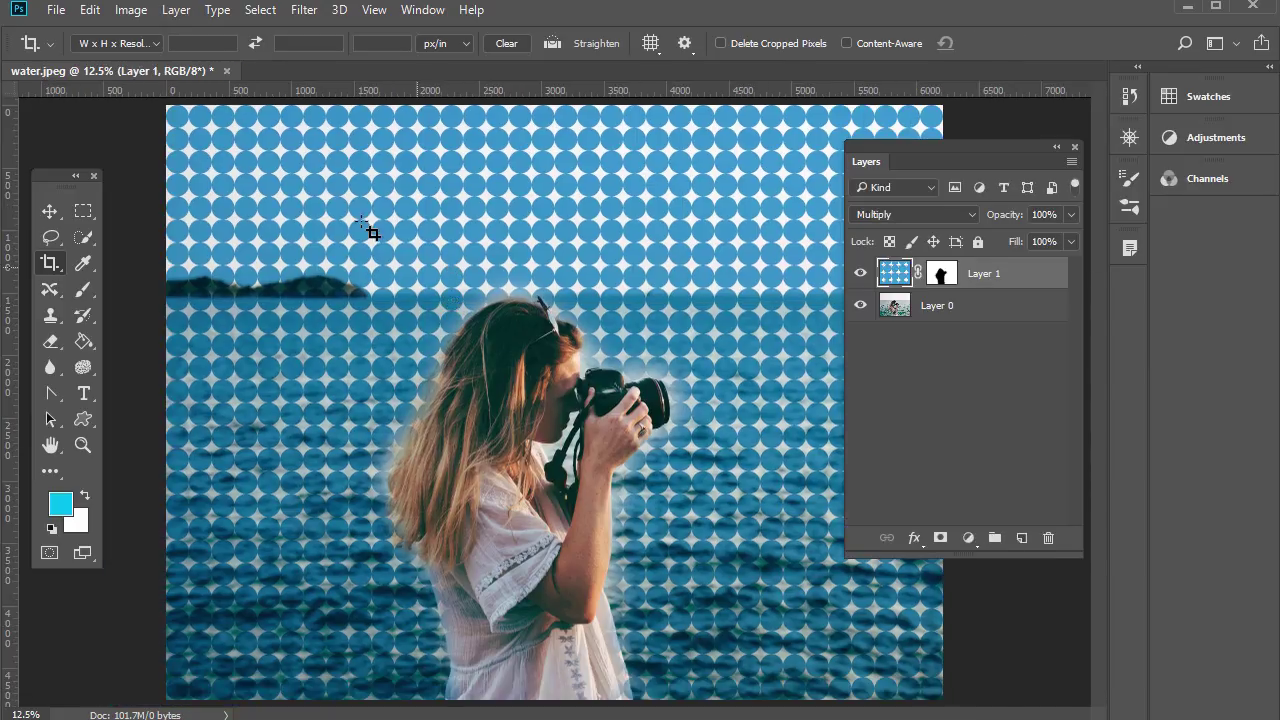
- Save the layered image as 'water pattern masking' in Photoshop PSD format, accepting the compatibility options
{"action": "left_click", "coordinate": [47, 14]}
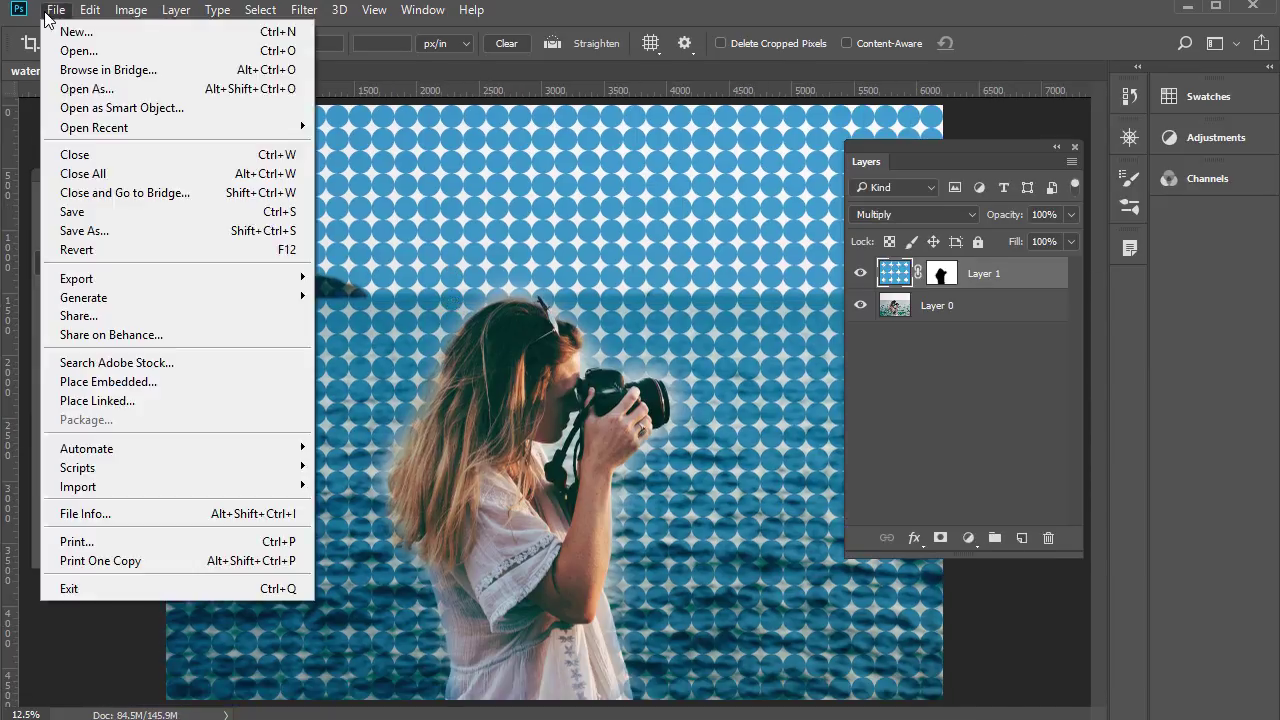
{"action": "left_click", "coordinate": [98, 233]}
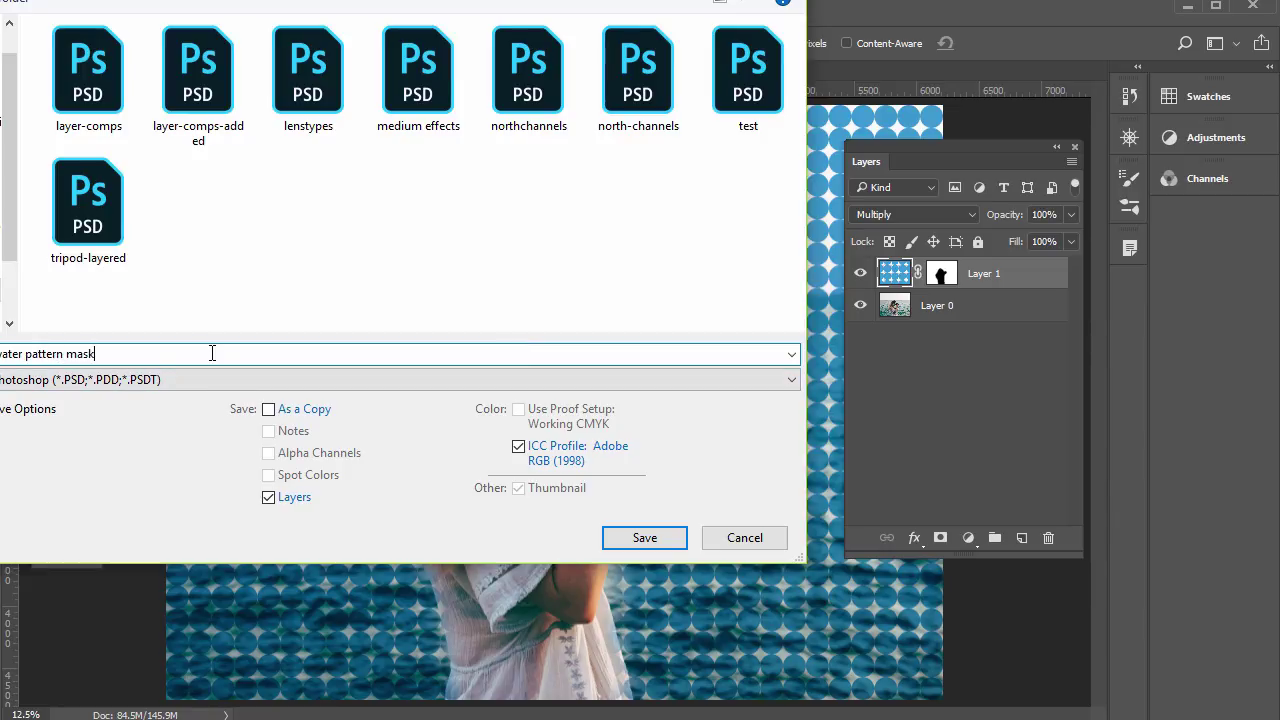
{"action": "key", "text": "Return"}
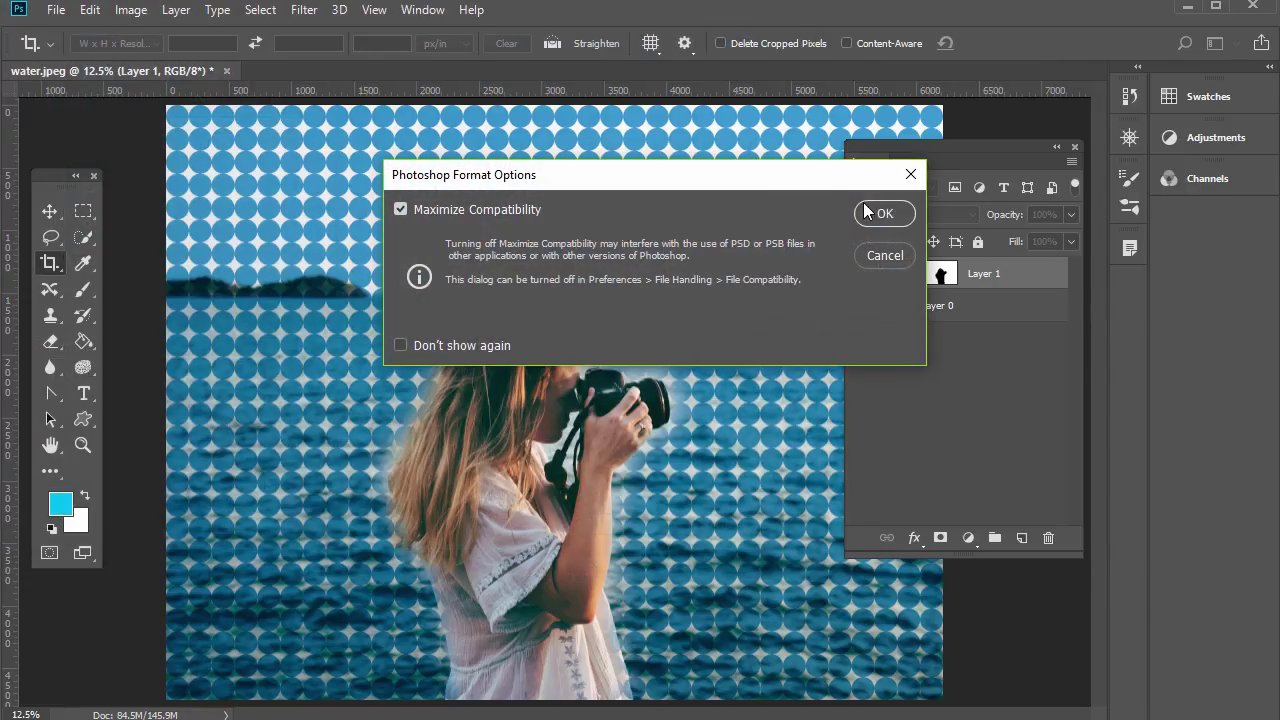
{"action": "left_click", "coordinate": [868, 213]}
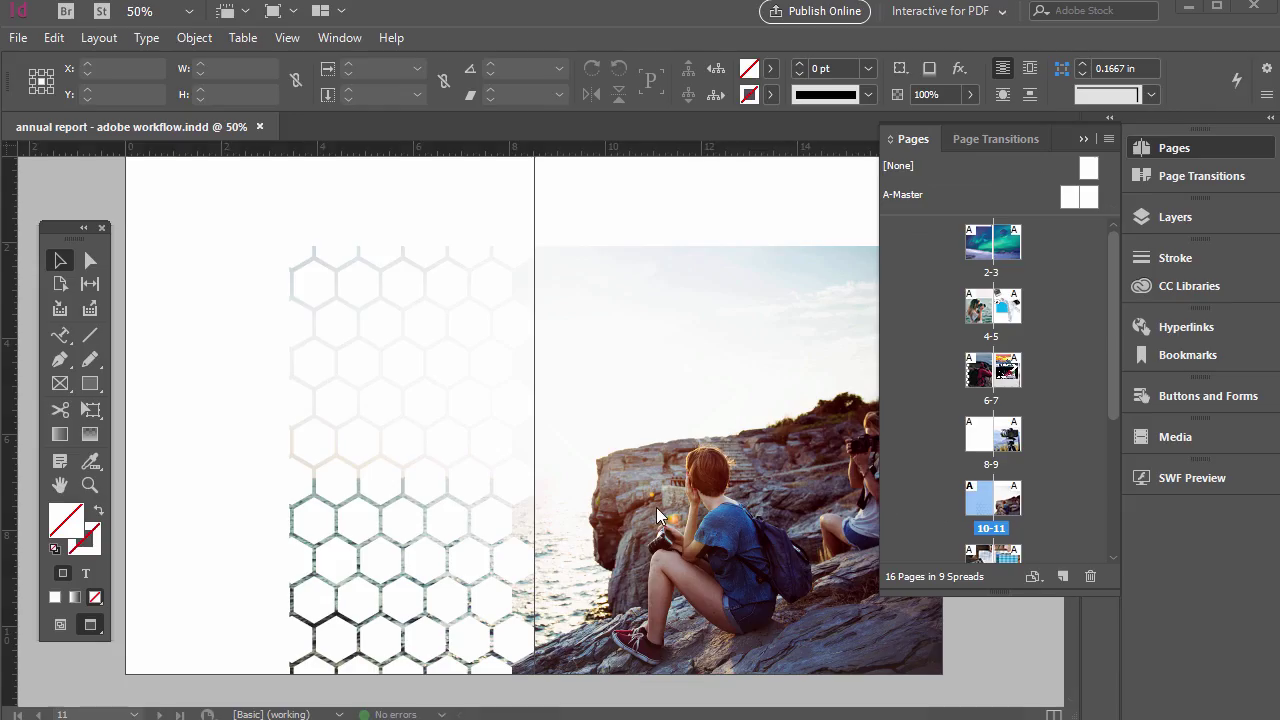
- Go to blank page 16 in the InDesign Pages panel
{"action": "scroll", "coordinate": [737, 468], "scroll_direction": "down", "scroll_amount": 5}
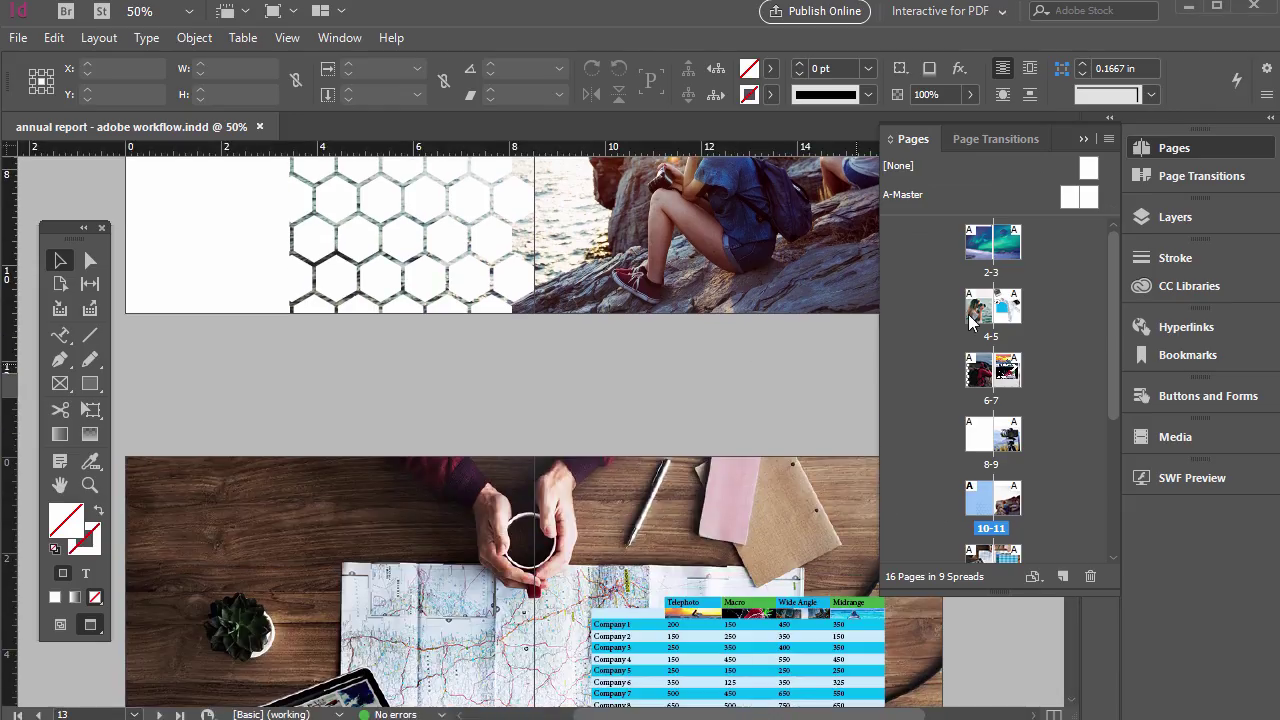
{"action": "left_click_drag", "start_coordinate": [1113, 392], "coordinate": [1111, 520]}
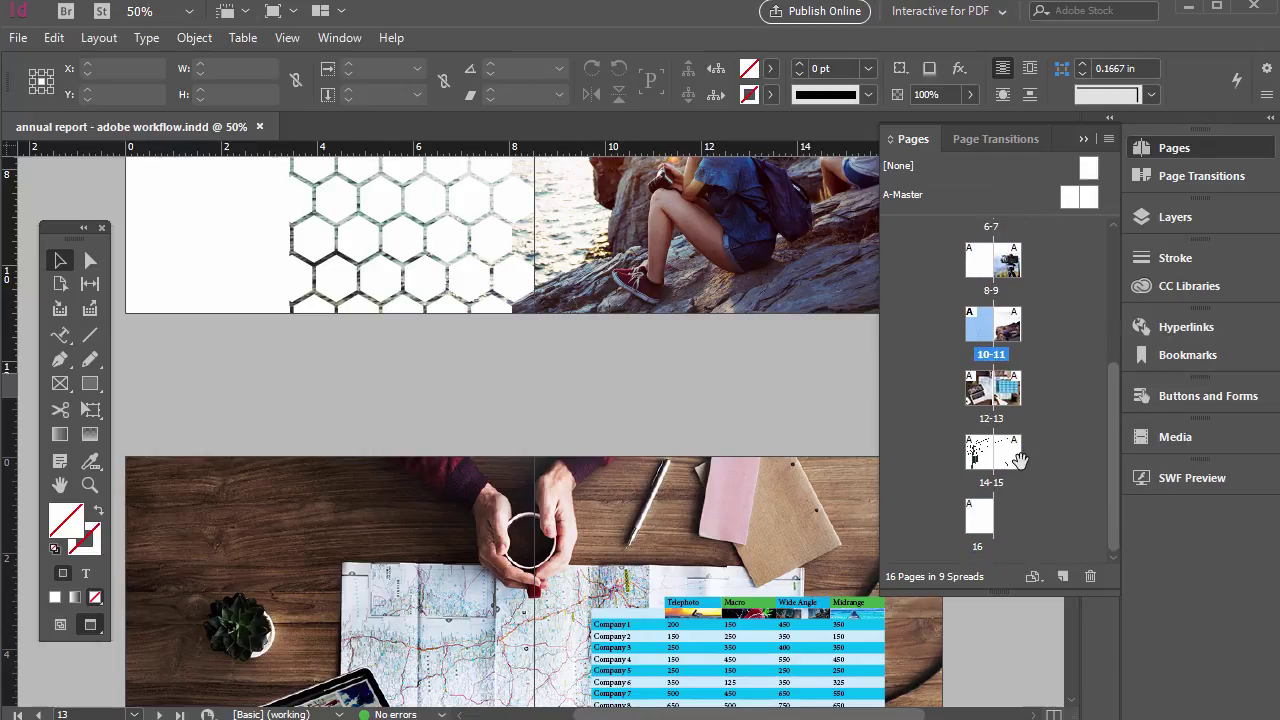
{"action": "double_click", "coordinate": [976, 516]}
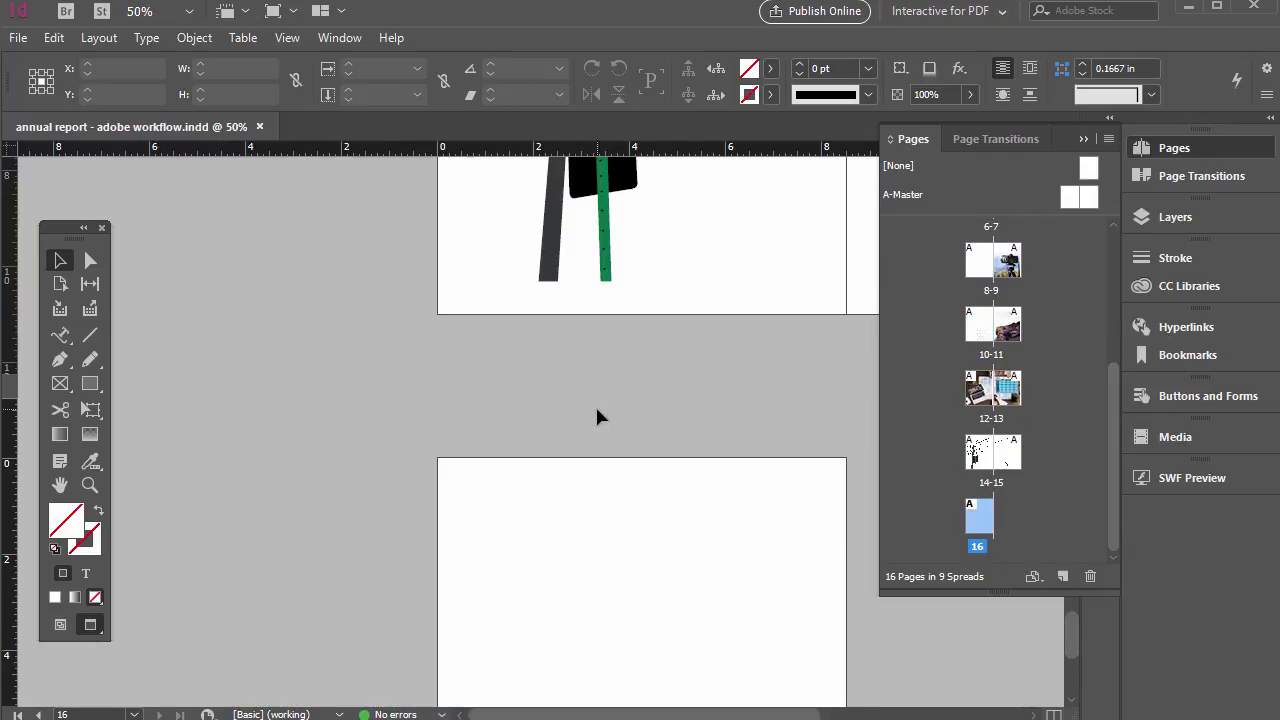
- Place water pattern masking.psd in a frame of about 8.08 × 6.18 in across the page top
{"action": "left_click", "coordinate": [18, 40]}
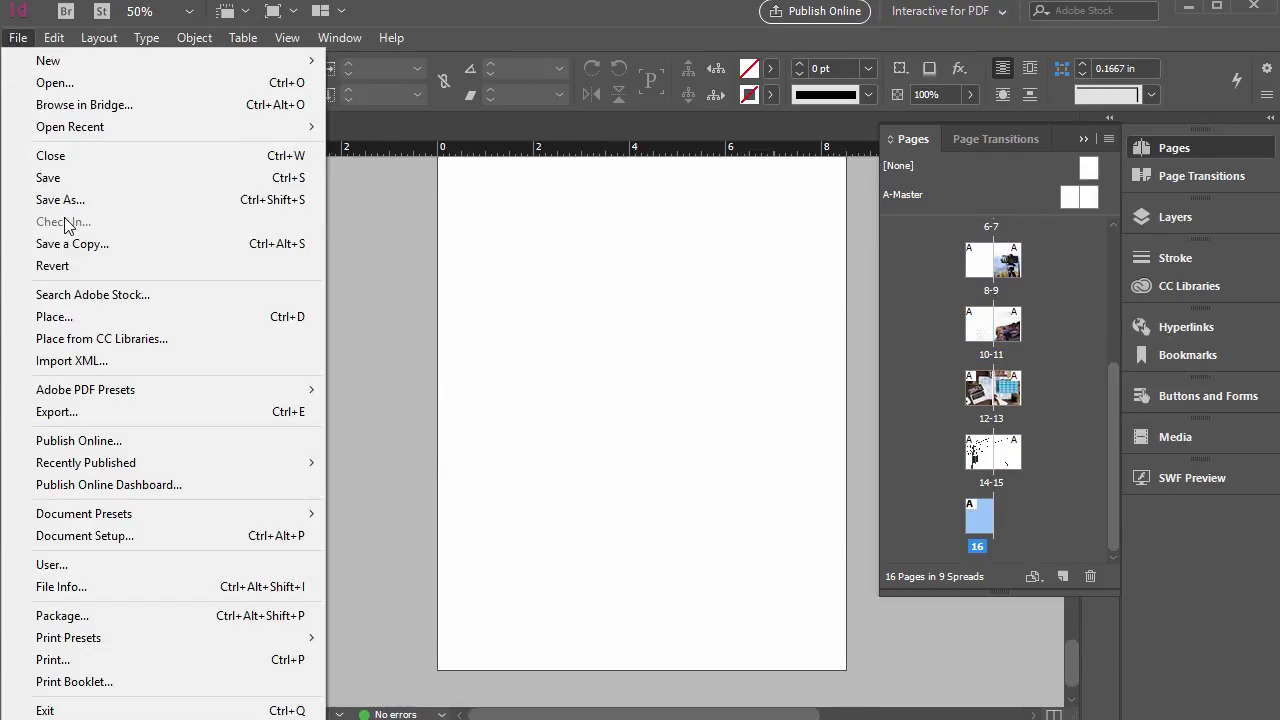
{"action": "left_click", "coordinate": [97, 316]}
{"action": "left_click", "coordinate": [97, 280]}
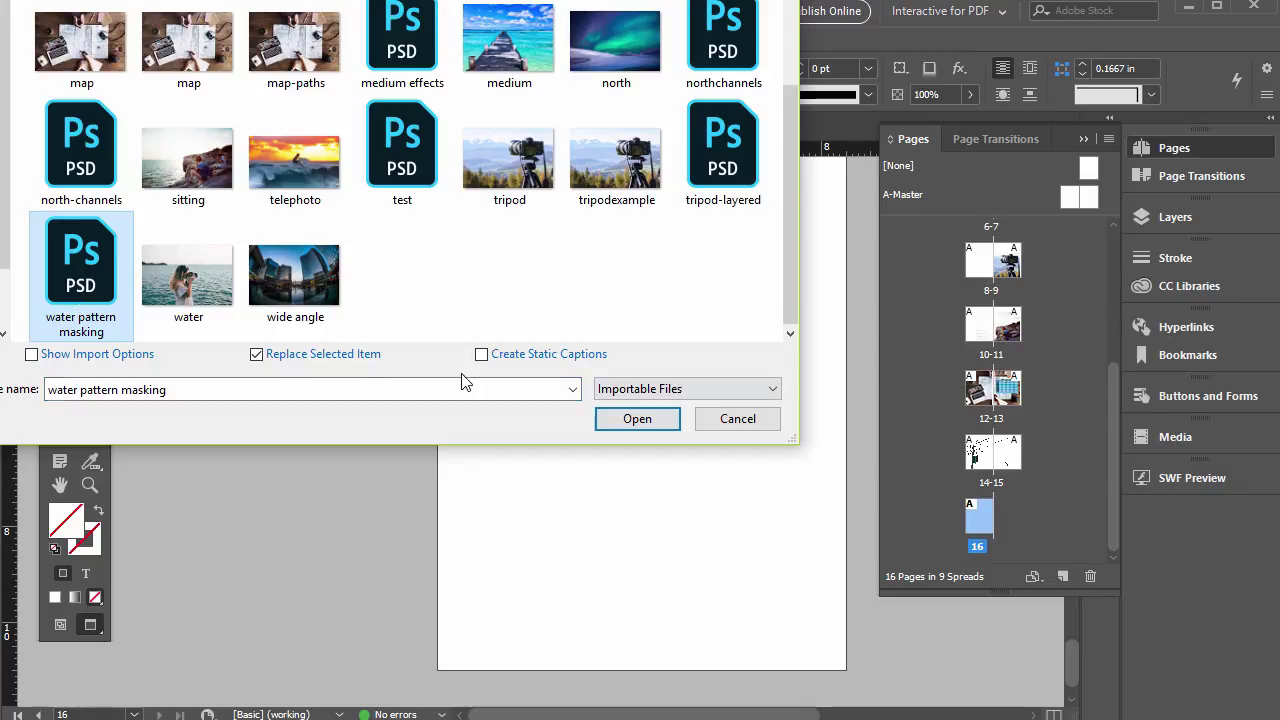
{"action": "left_click", "coordinate": [634, 418]}
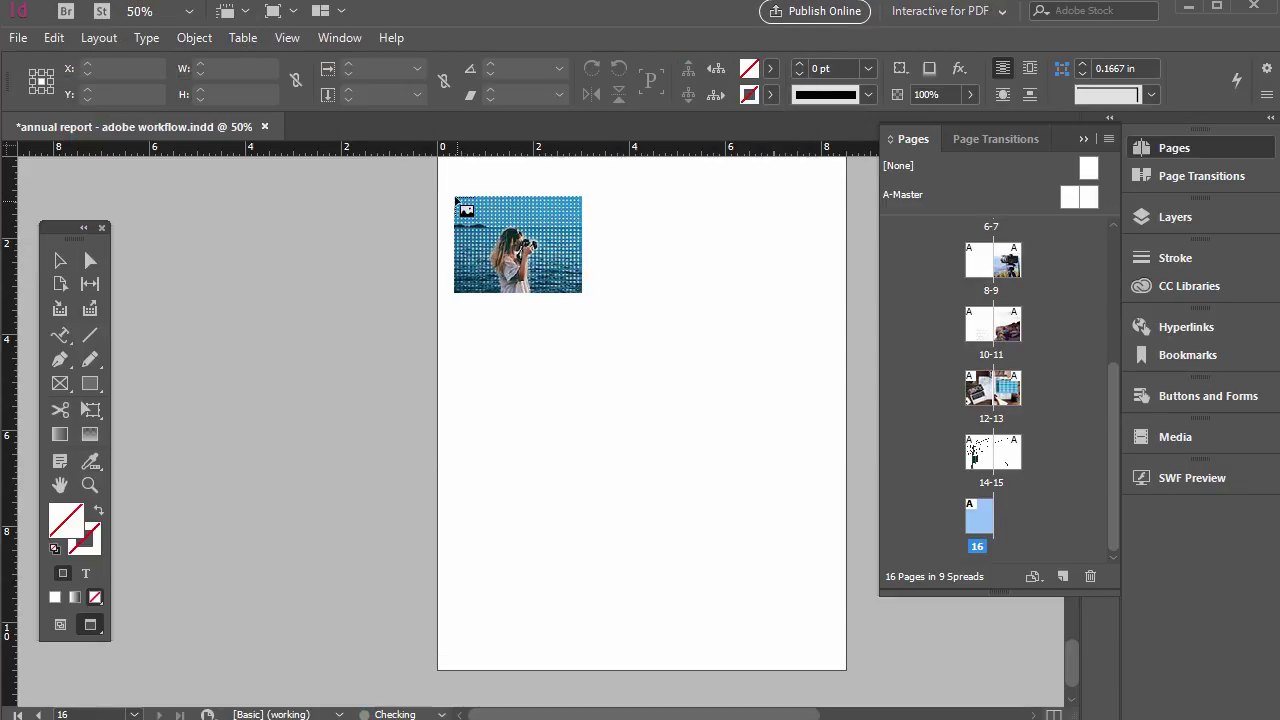
{"action": "mouse_move", "coordinate": [445, 187]}
{"action": "left_mouse_down"}
{"action": "mouse_move", "coordinate": [837, 491]}
{"action": "mouse_move", "coordinate": [838, 507]}
{"action": "left_mouse_up"}
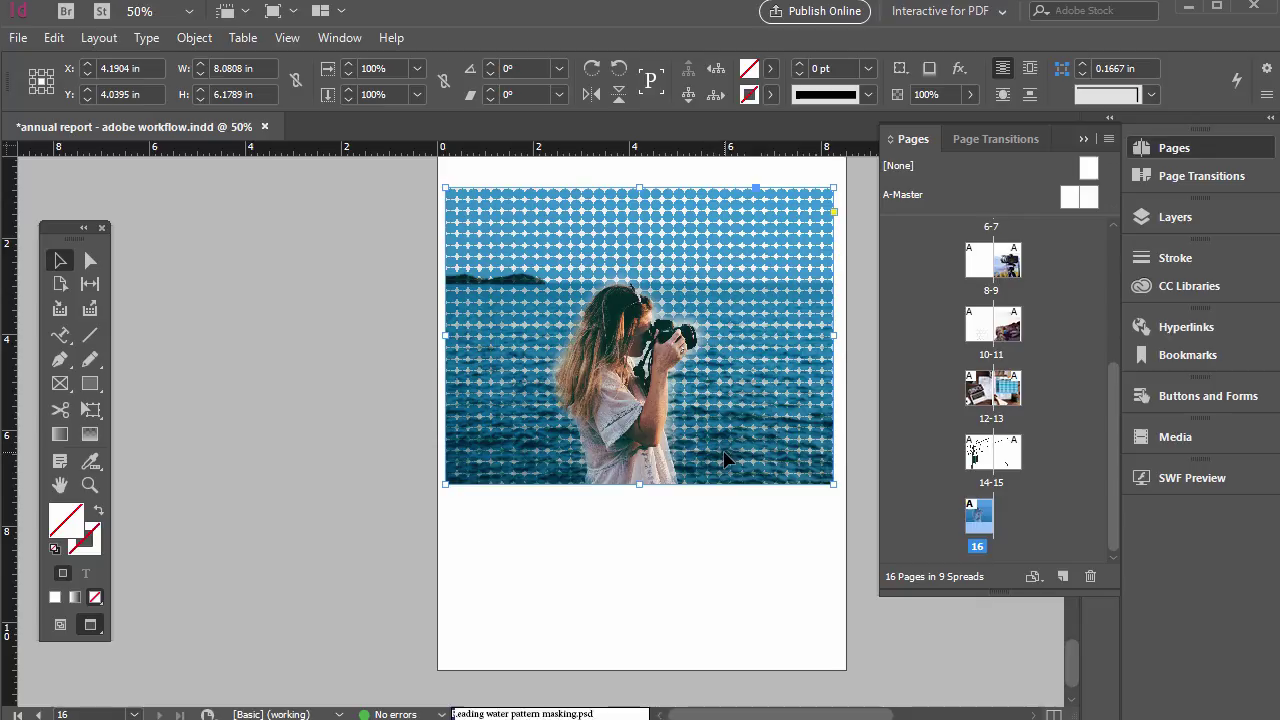
{"action": "scroll", "coordinate": [427, 318], "scroll_direction": "up", "scroll_amount": 3}
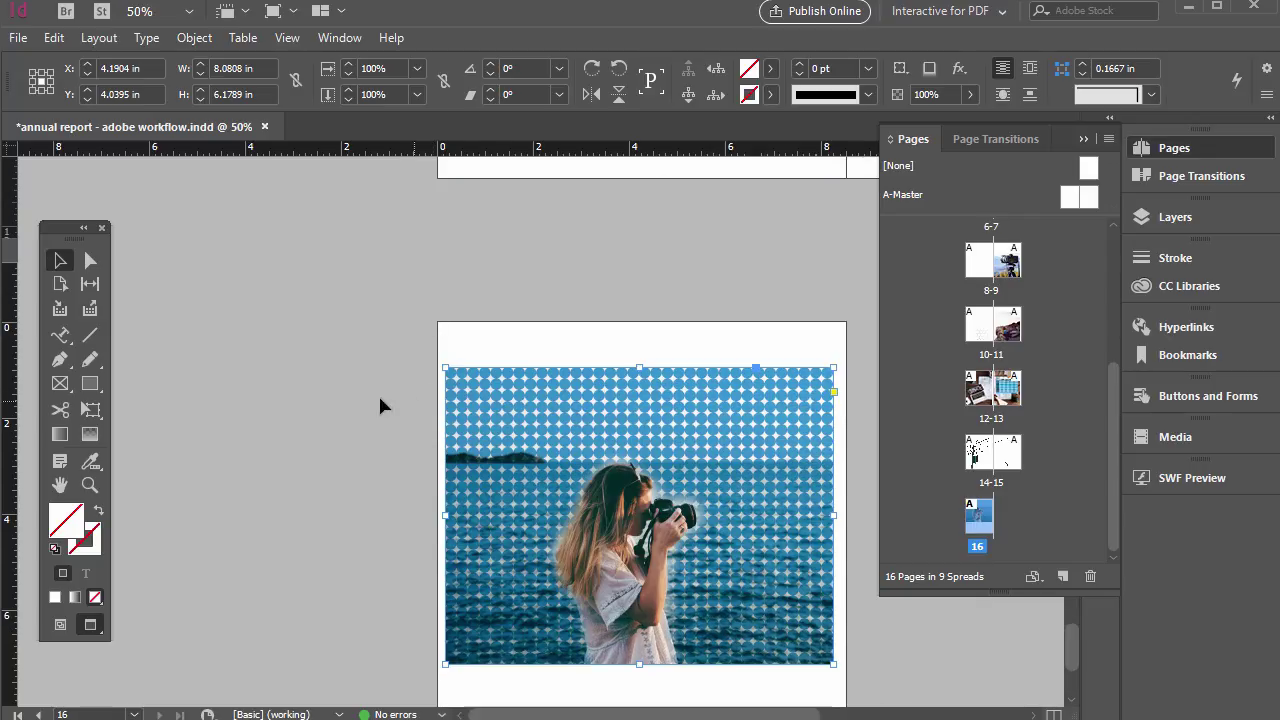
{"action": "scroll", "coordinate": [354, 400], "scroll_direction": "up", "scroll_amount": 20}
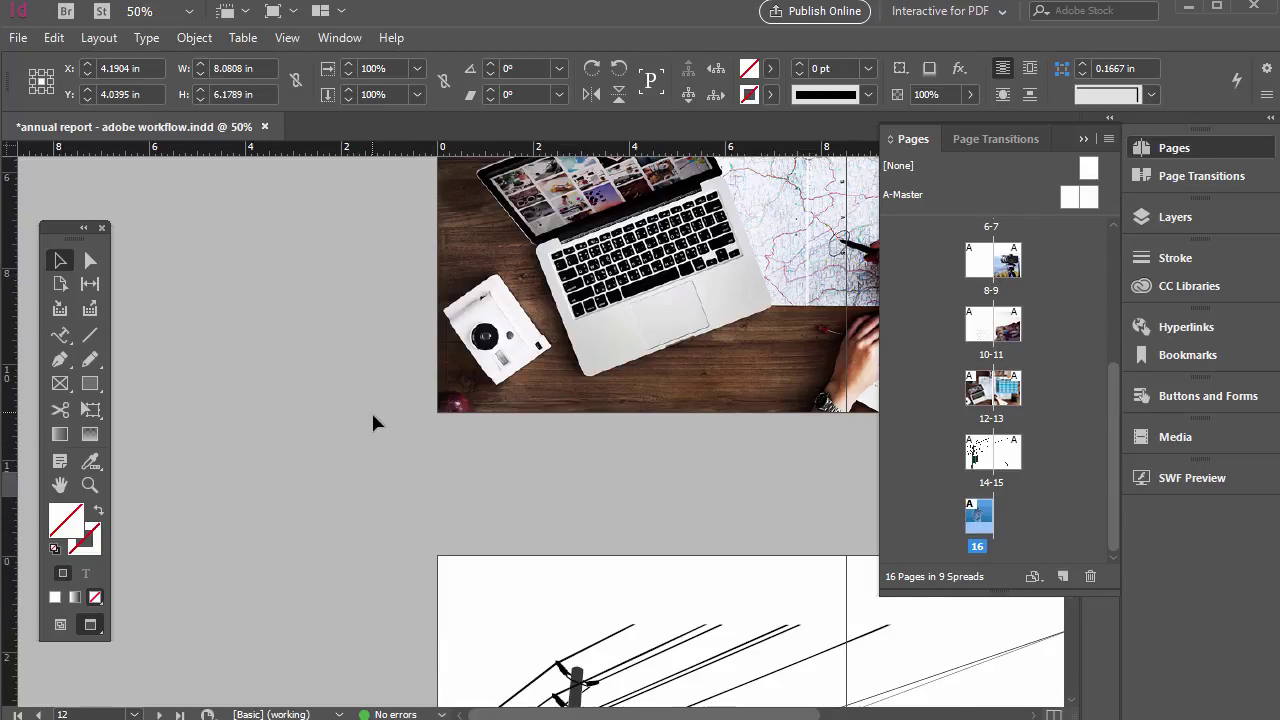
{"action": "scroll", "coordinate": [383, 417], "scroll_direction": "up", "scroll_amount": 8}
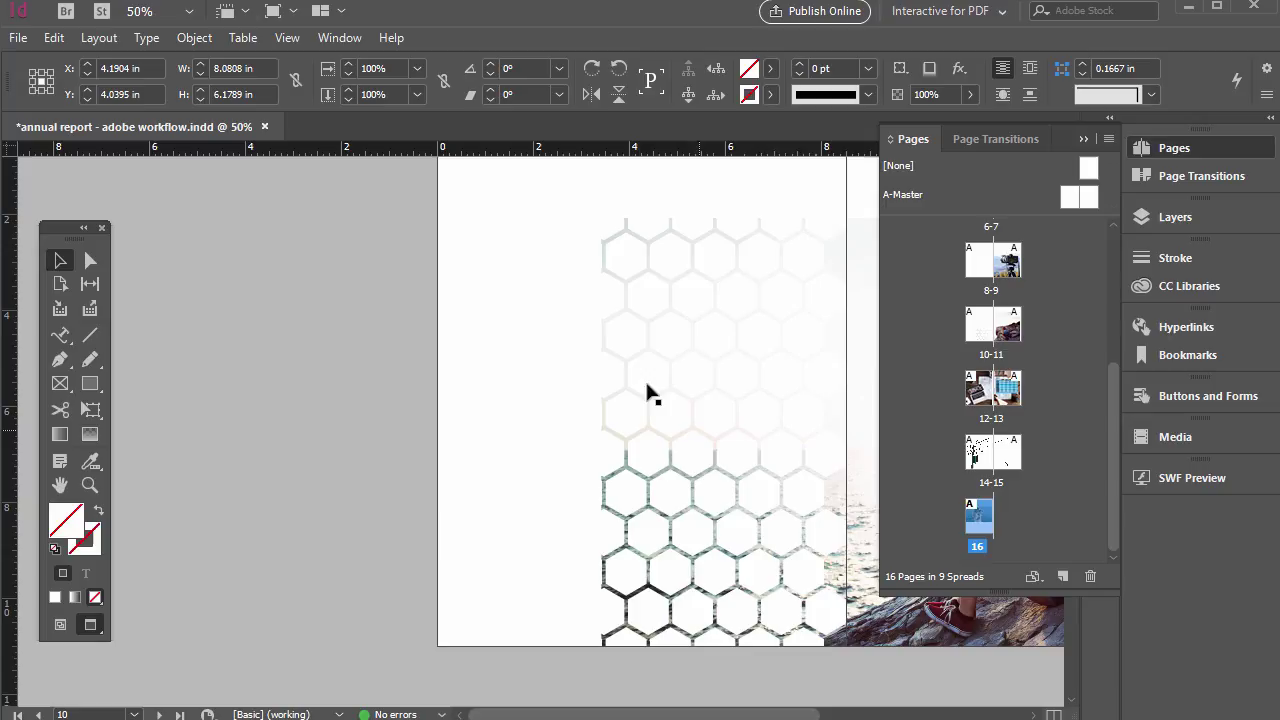
{"action": "scroll", "coordinate": [276, 479], "scroll_direction": "down", "scroll_amount": 2}
{"action": "scroll", "coordinate": [276, 479], "scroll_direction": "down", "scroll_amount": 20}
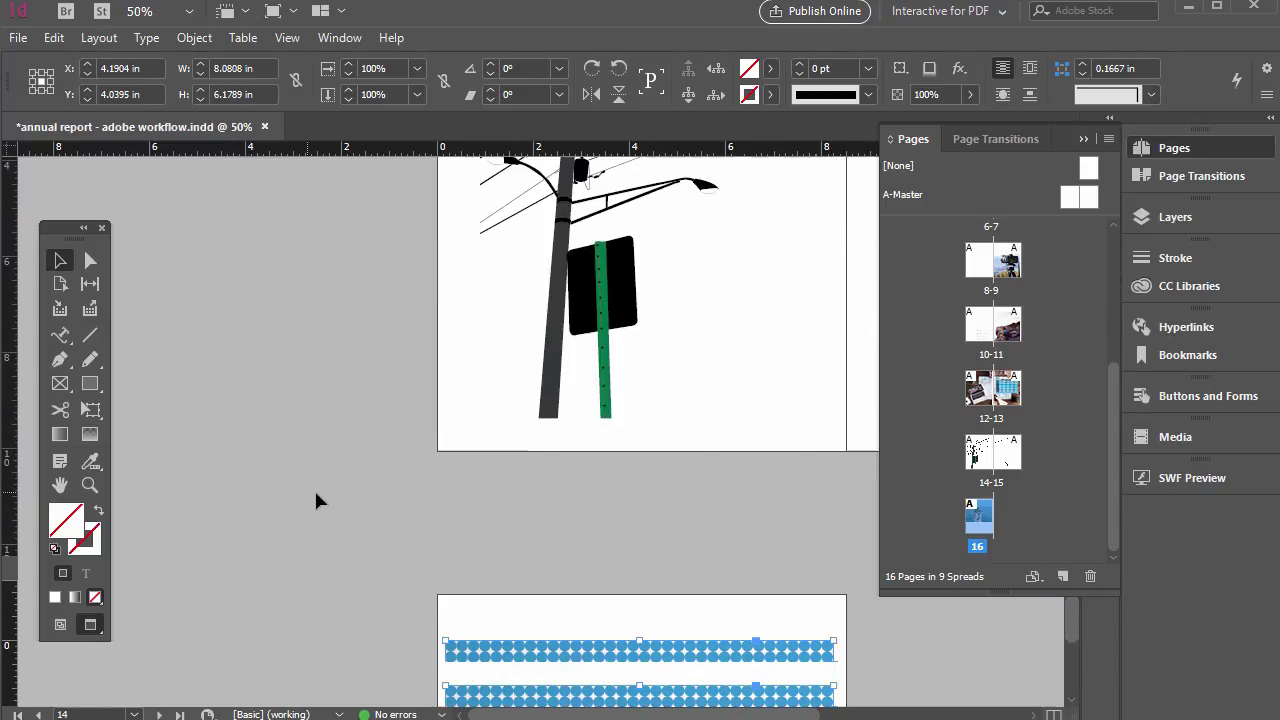
{"action": "scroll", "coordinate": [326, 495], "scroll_direction": "down", "scroll_amount": 2}
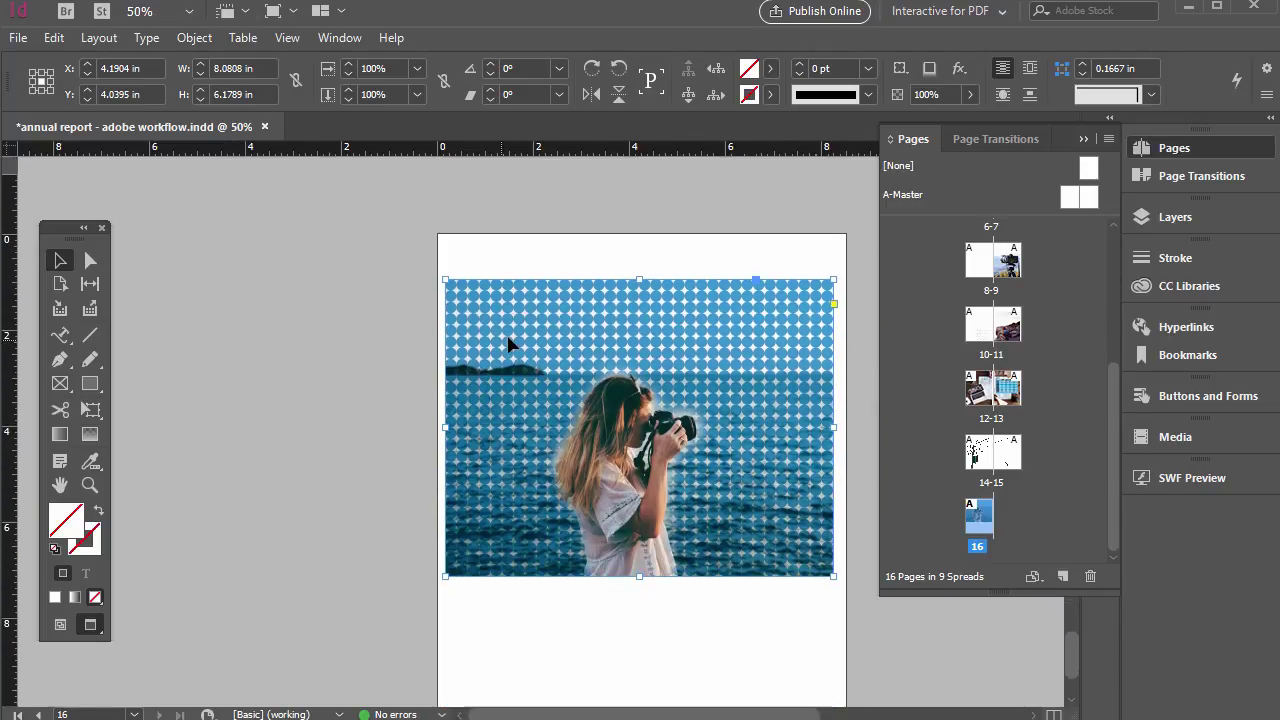